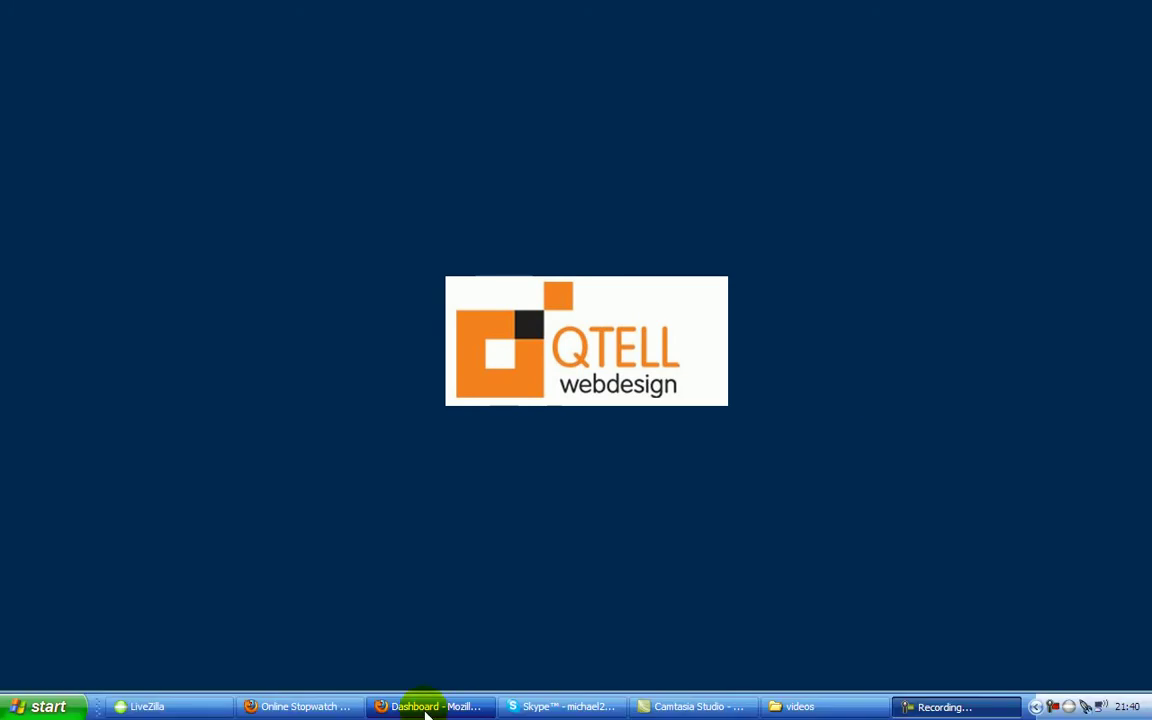
Bring the Firefox window with the OpenCart admin dashboard to the front.
click(405, 708)
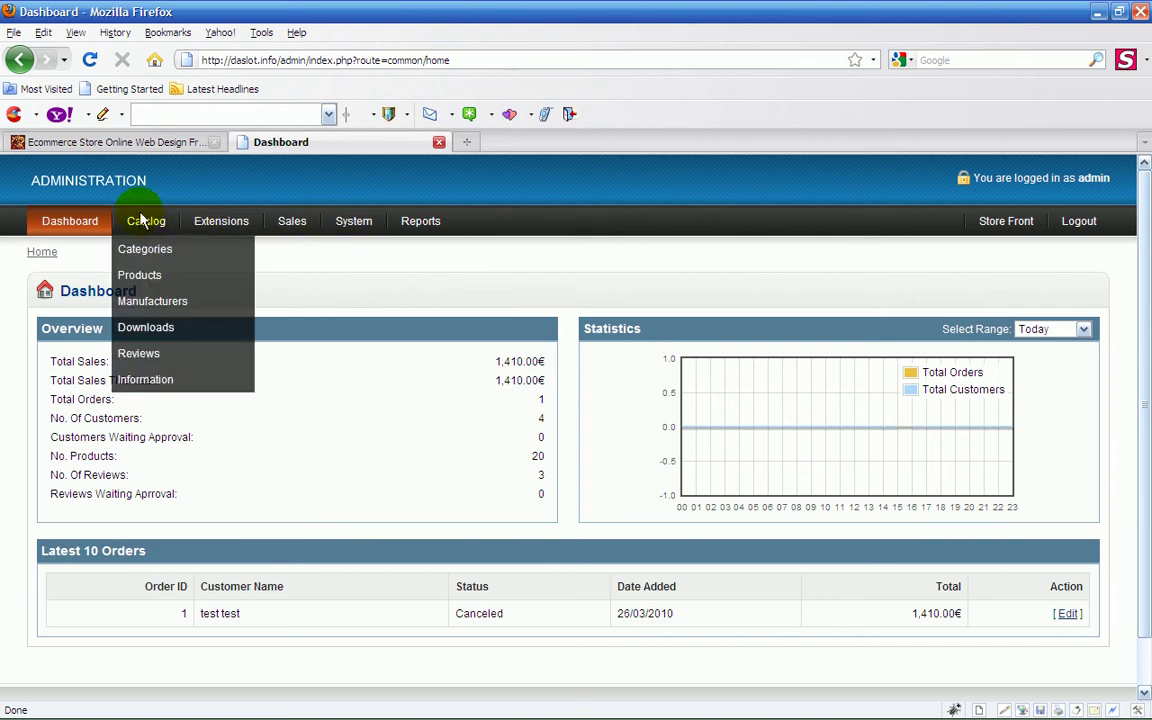
Glance at the storefront homepage categories, then return to the admin dashboard.
click(134, 143)
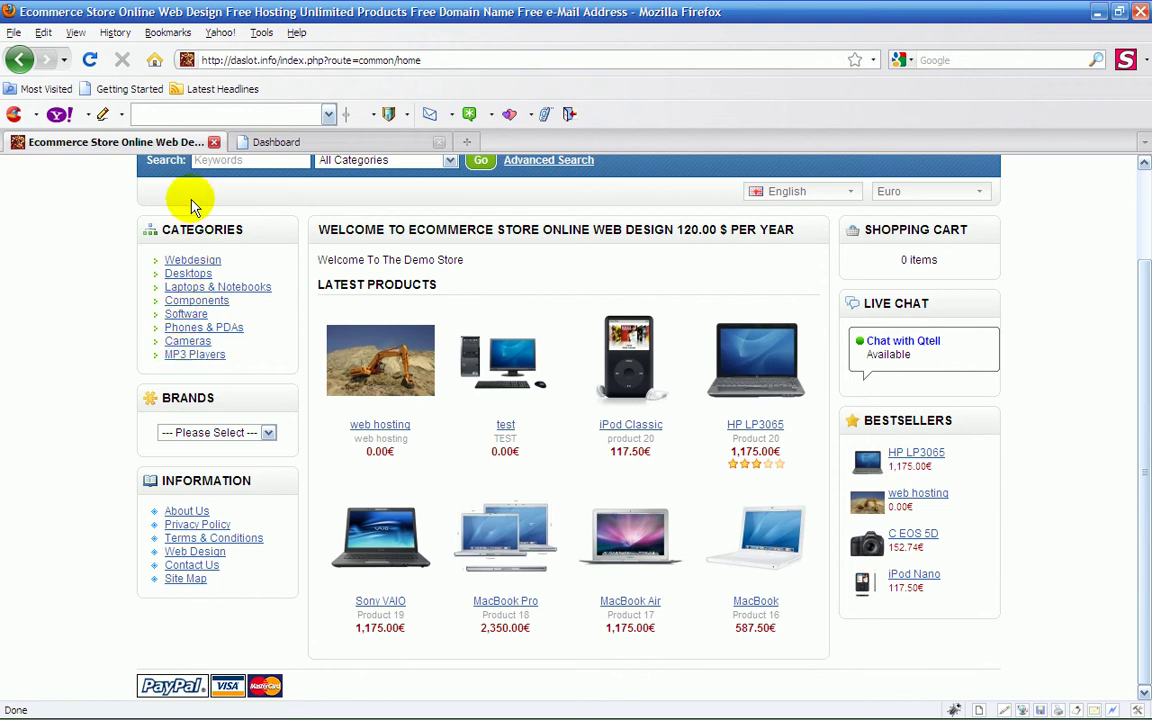
click(247, 145)
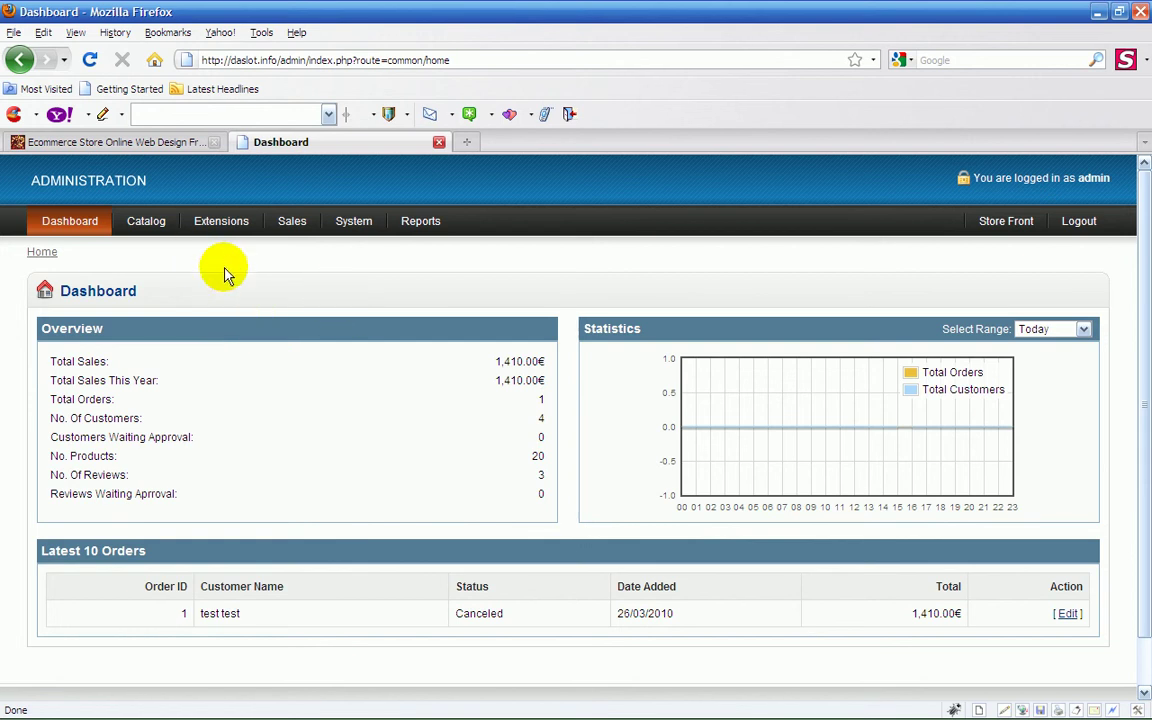
Open the Catalog > Categories list and start editing the Webdesign category.
mouse_move(152, 230)
click(150, 257)
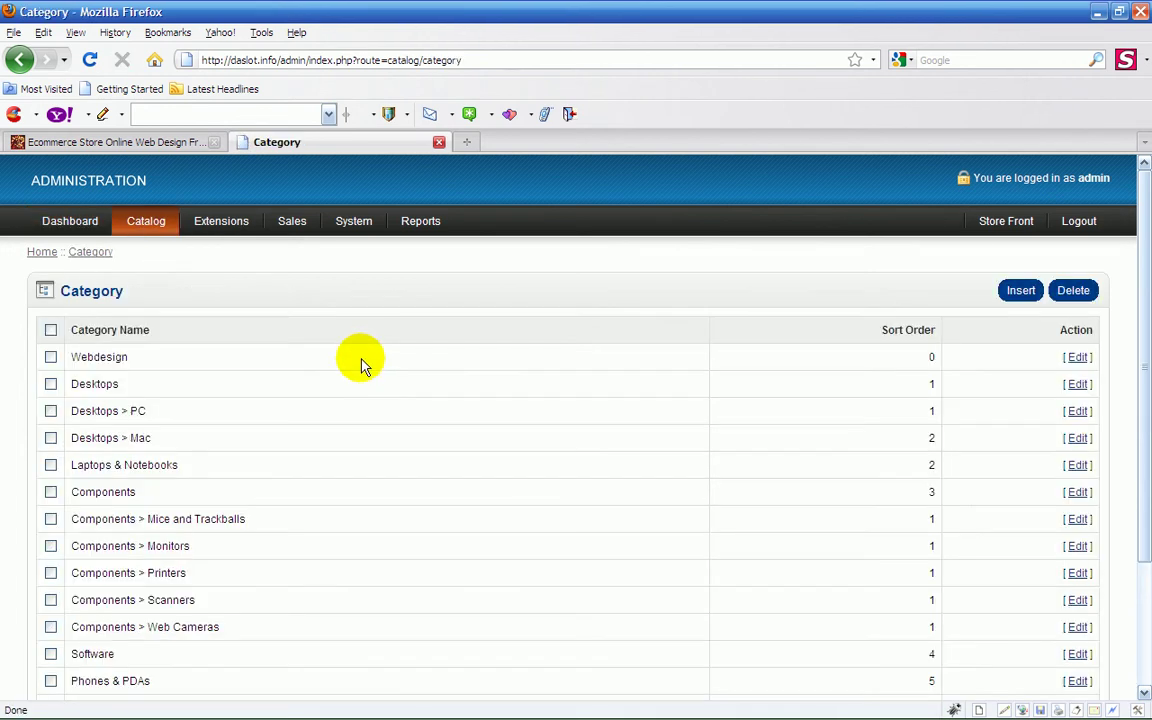
scroll(361, 366, down, 3)
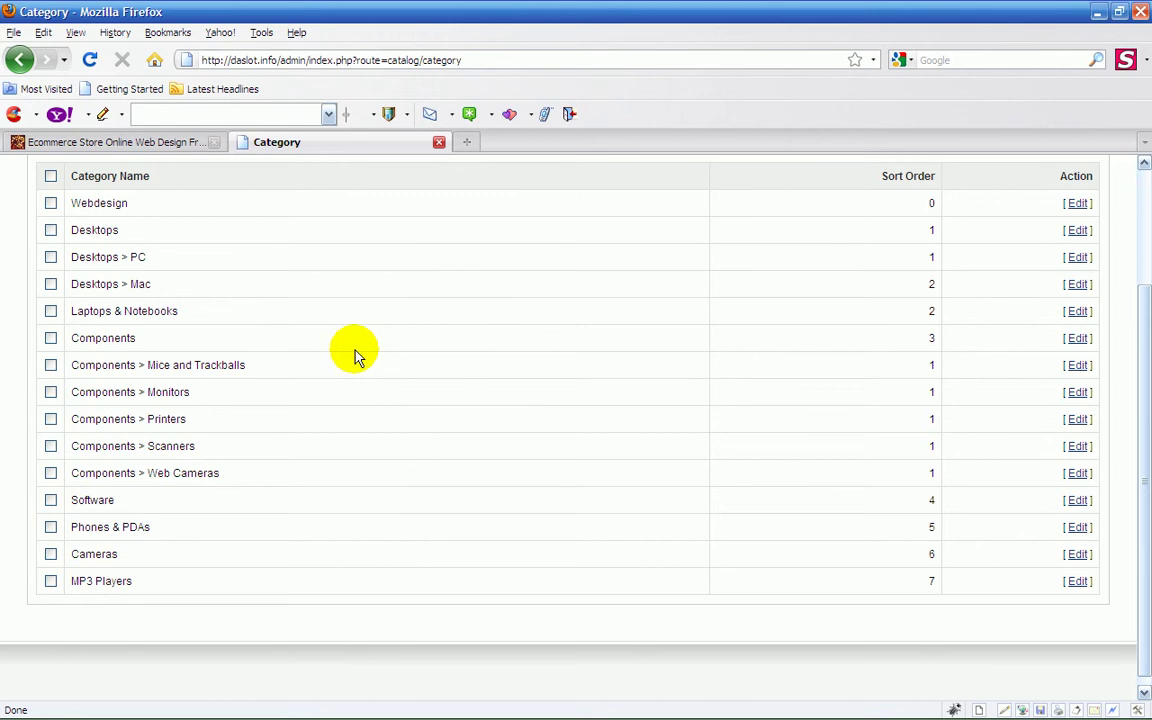
scroll(360, 355, up, 1)
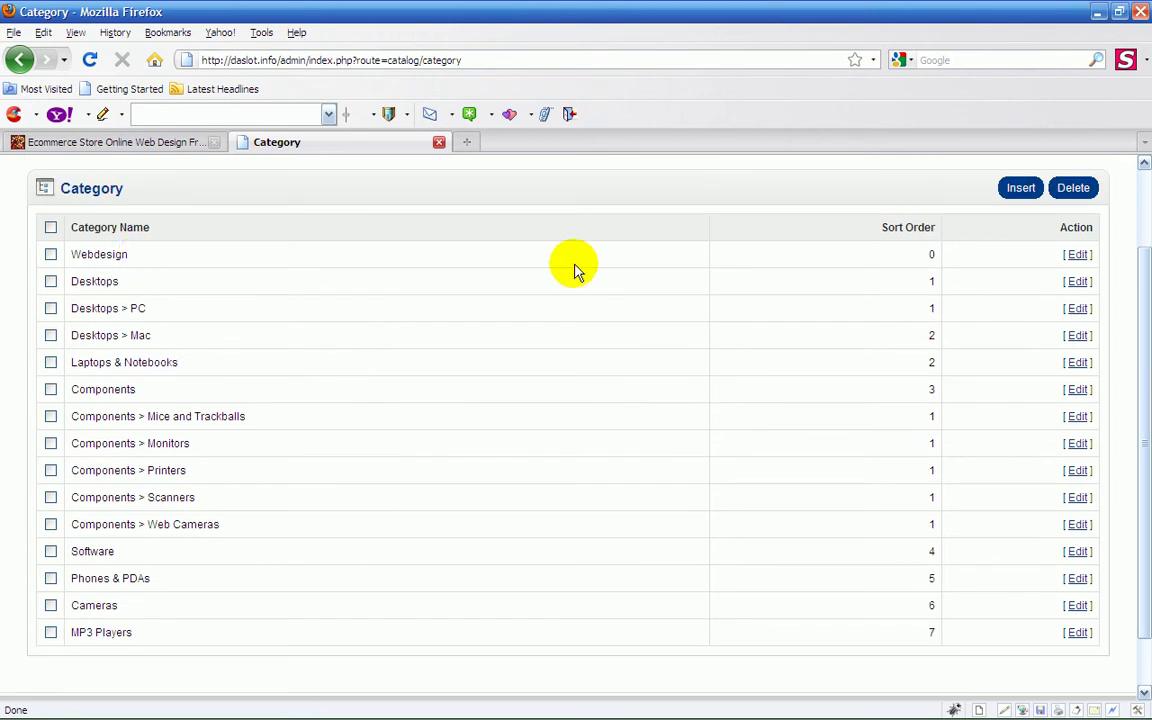
click(1077, 256)
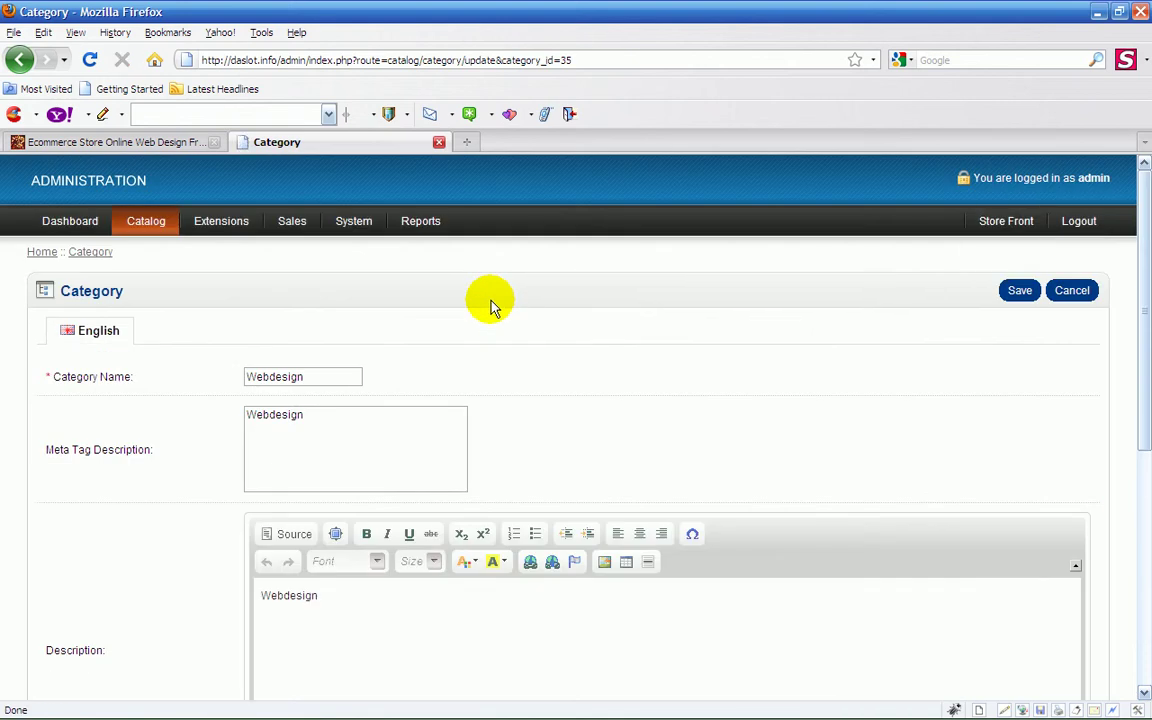
Look at the Webdesign category page in the storefront, then return to its edit form.
scroll(490, 305, down, 7)
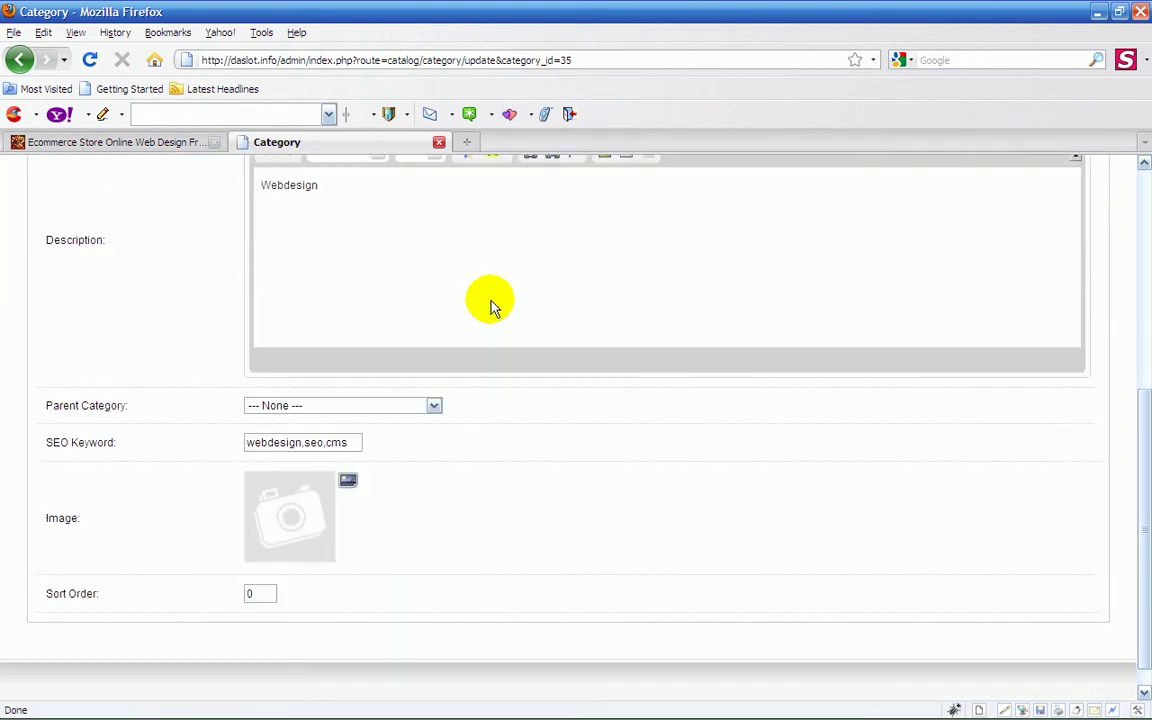
scroll(490, 305, down, 1)
scroll(489, 303, up, 3)
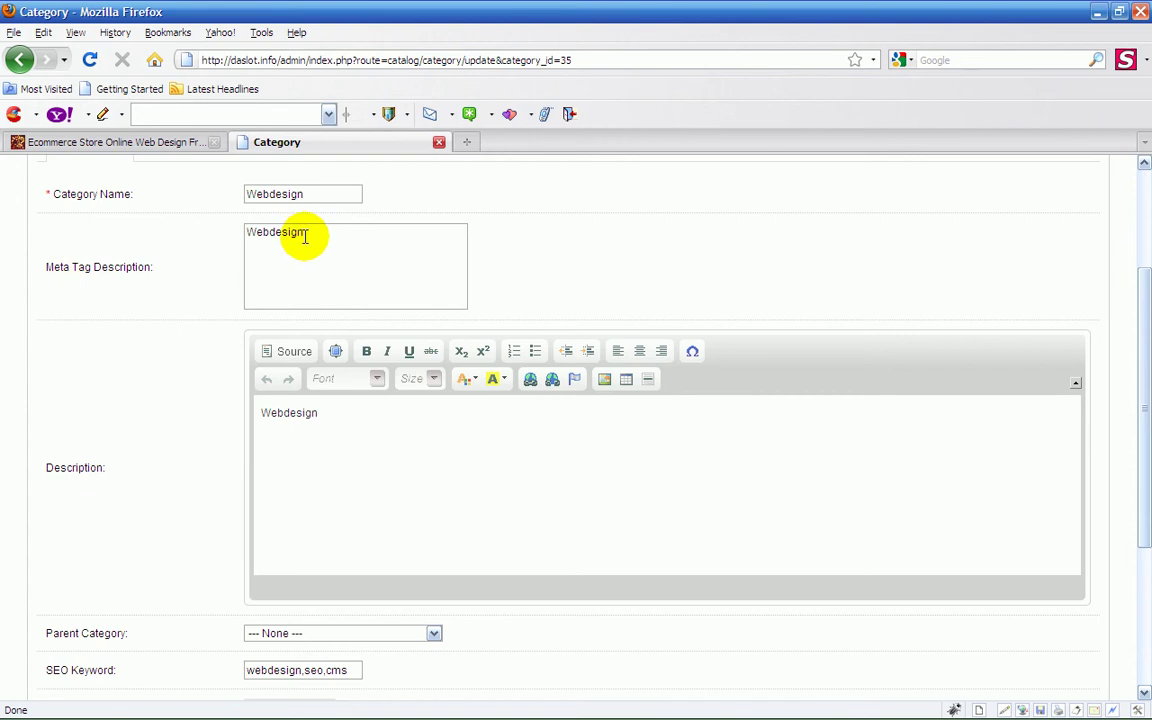
click(170, 144)
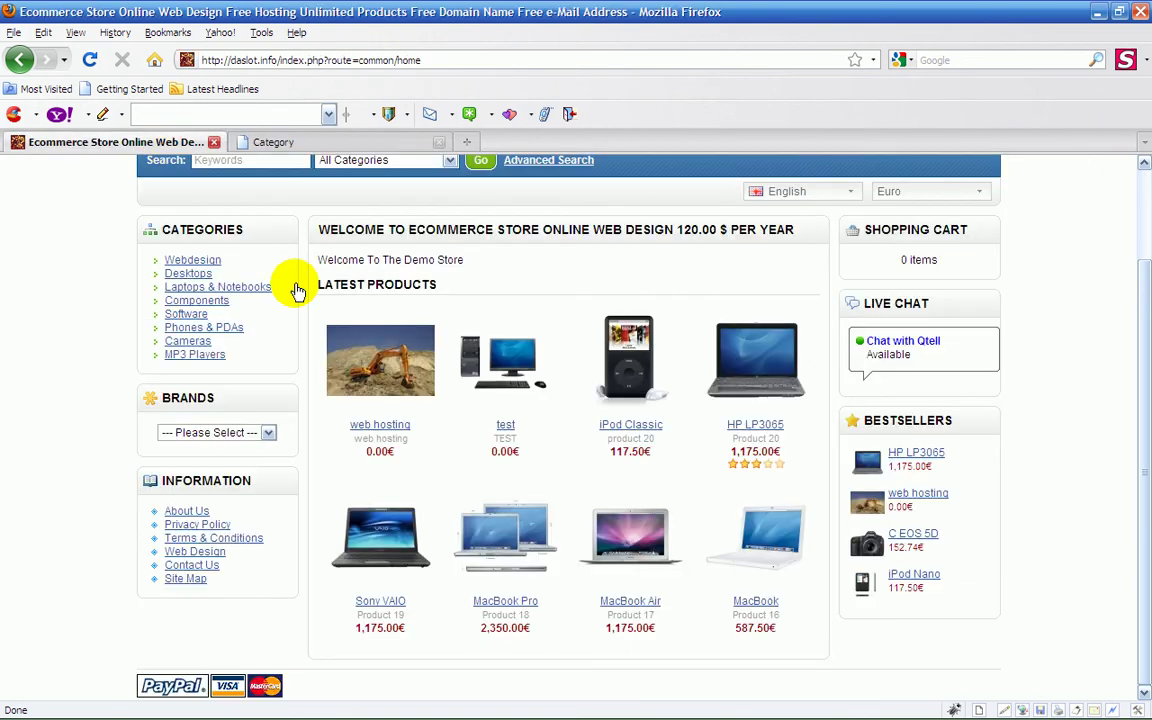
click(204, 262)
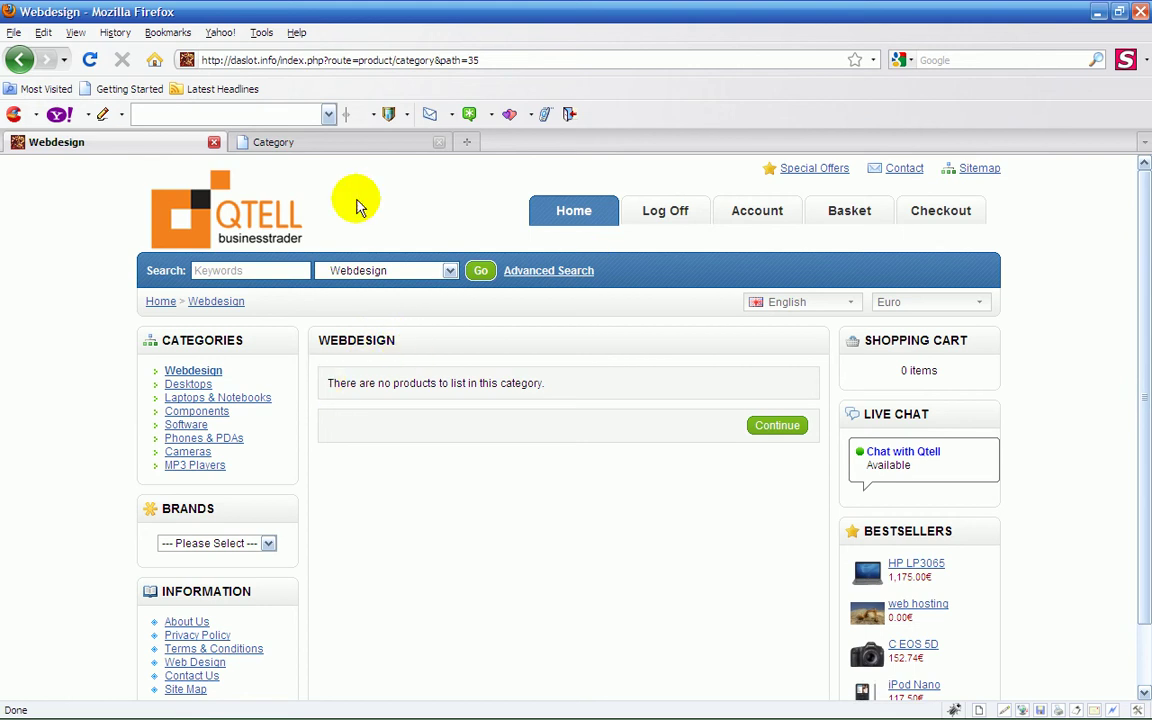
click(329, 142)
Change the Webdesign meta tag description to 'Webdesign Hosting' and save the category.
click(322, 236)
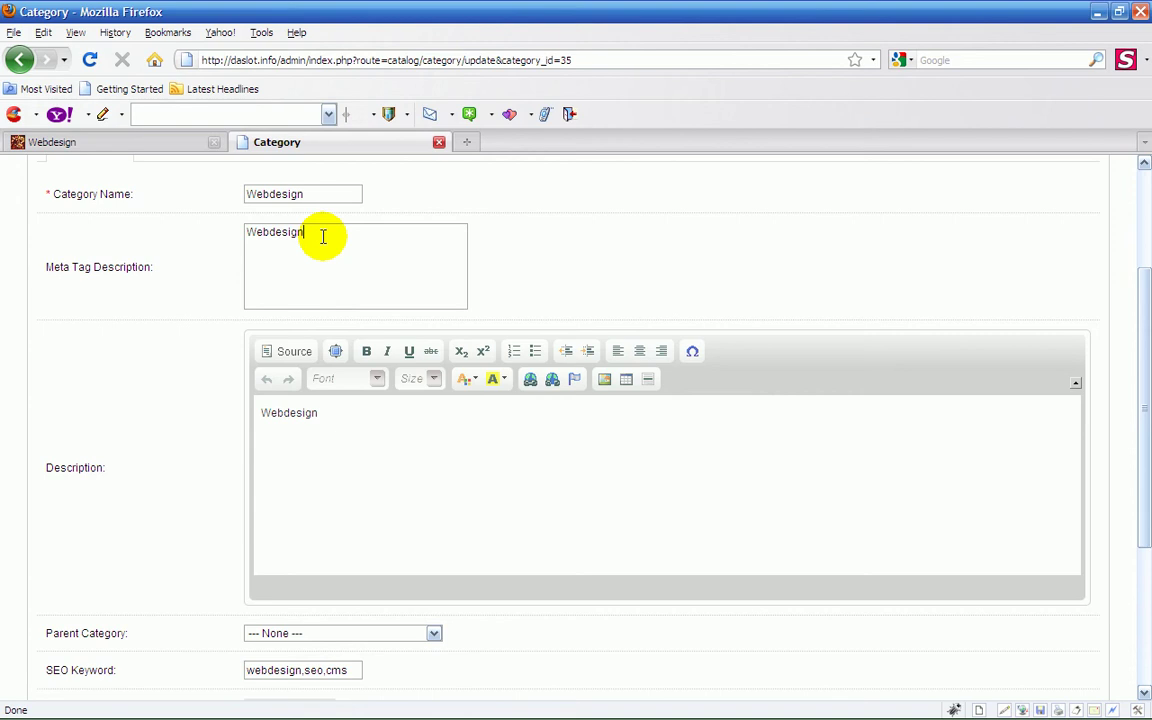
text(Hosting)
scroll(468, 220, down, 4)
scroll(535, 240, up, 8)
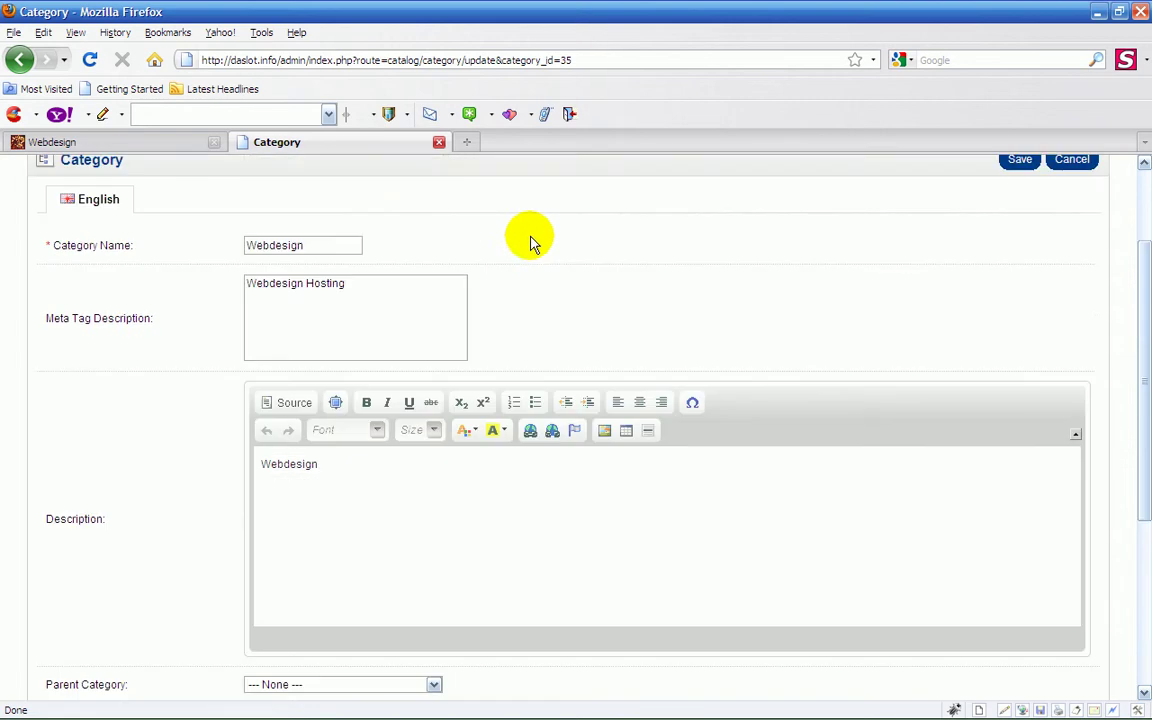
click(1020, 290)
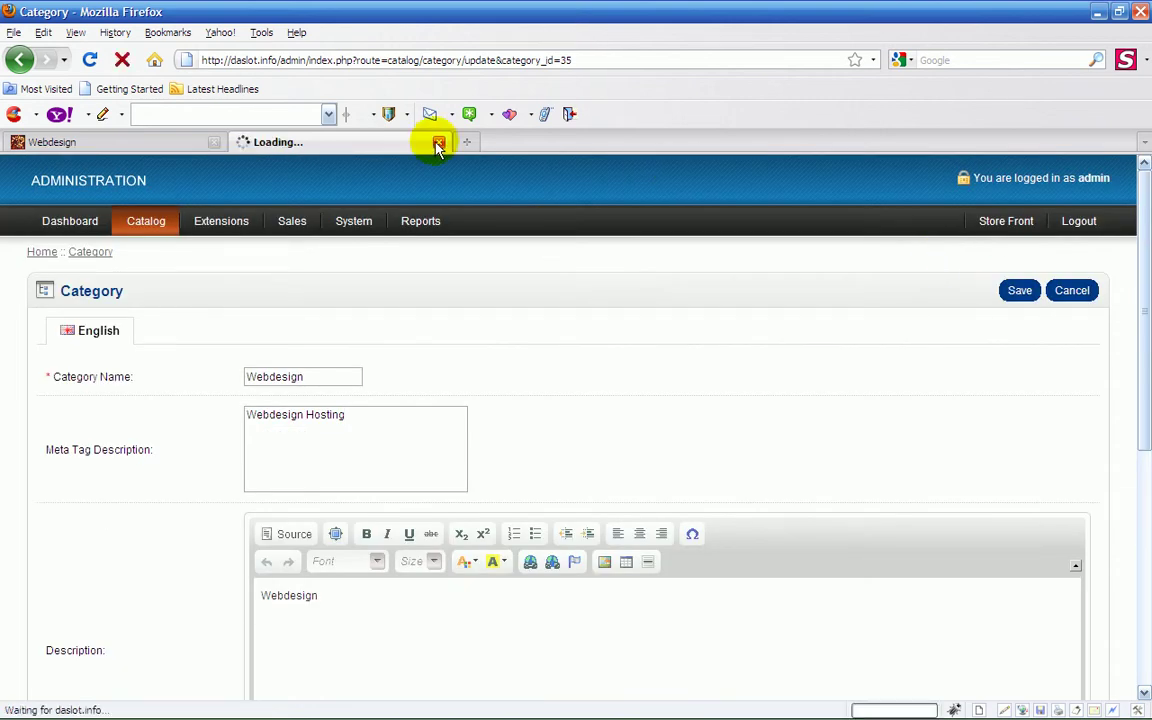
Reload the storefront Webdesign page and verify its source shows the 'Webdesign Hosting' meta description.
click(175, 138)
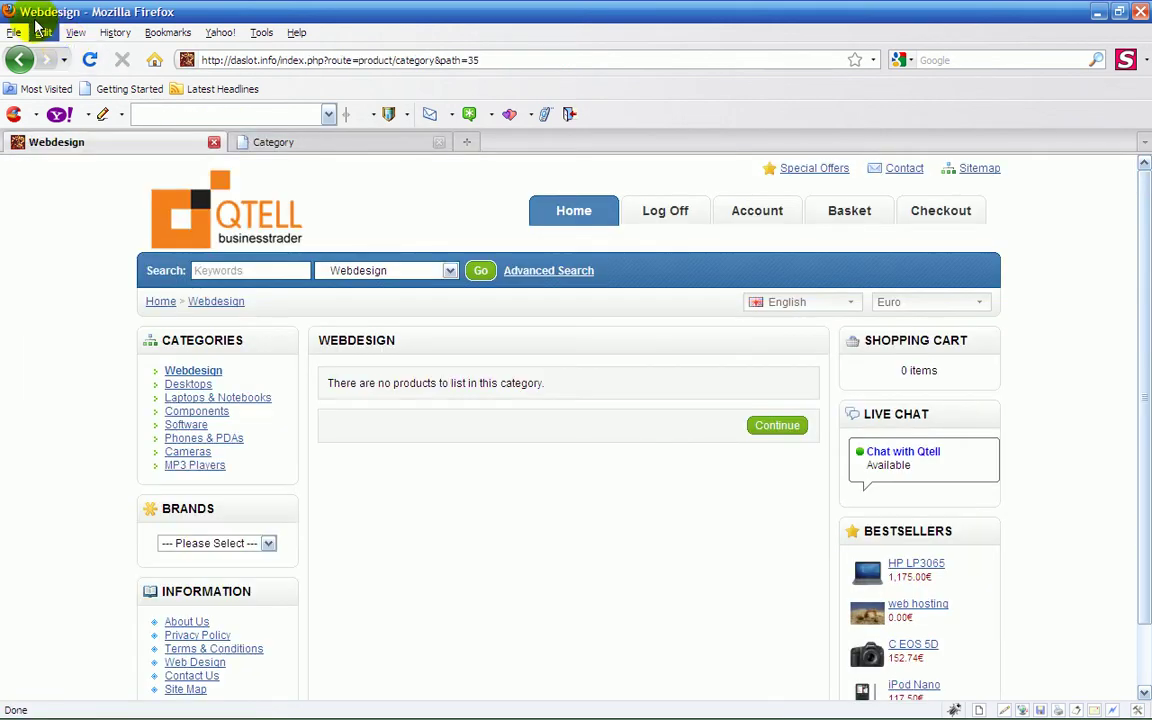
click(90, 60)
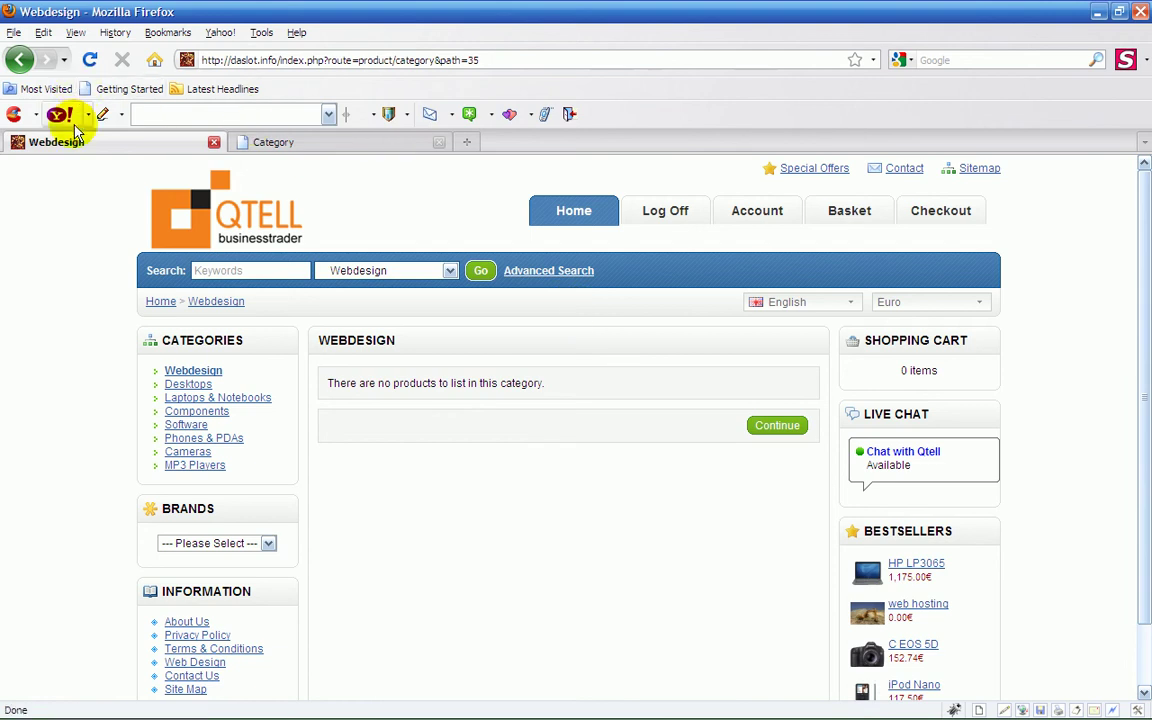
click(72, 34)
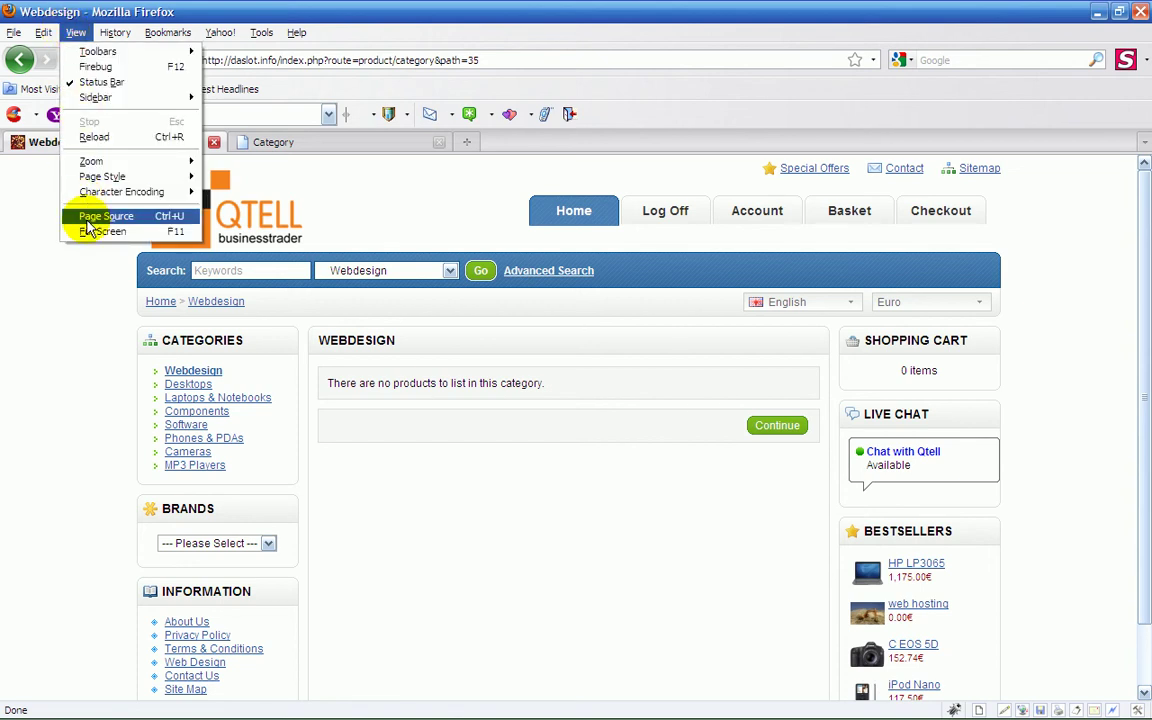
click(92, 216)
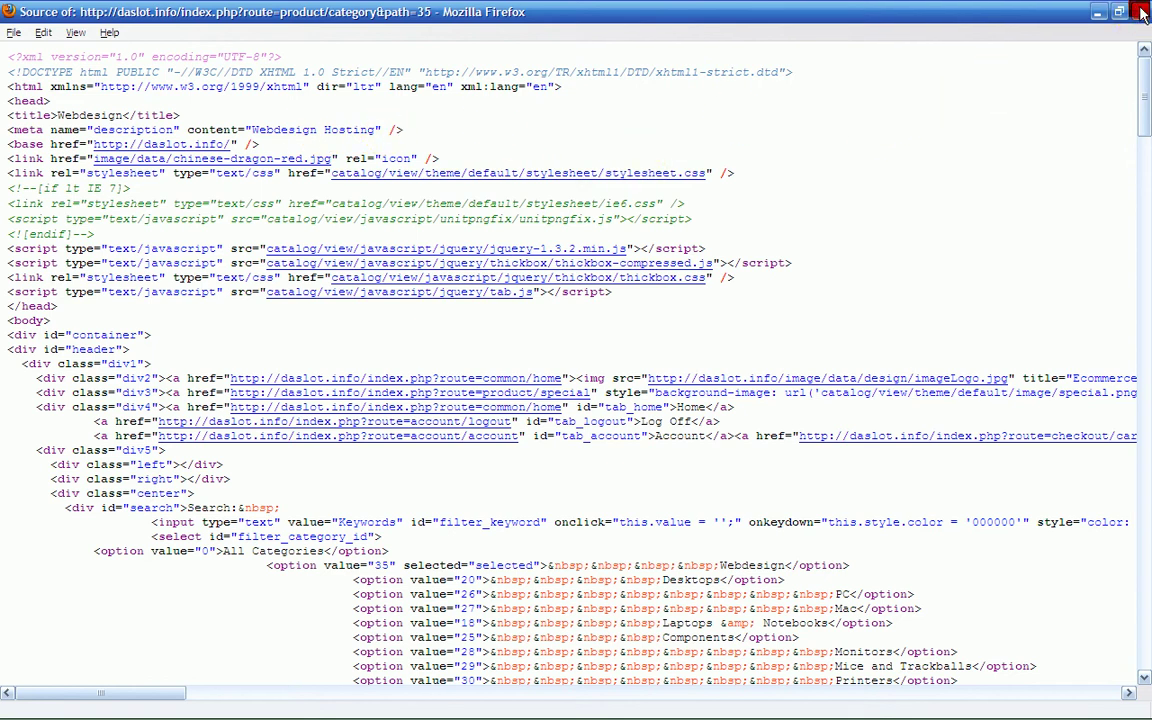
key(ctrl+w)
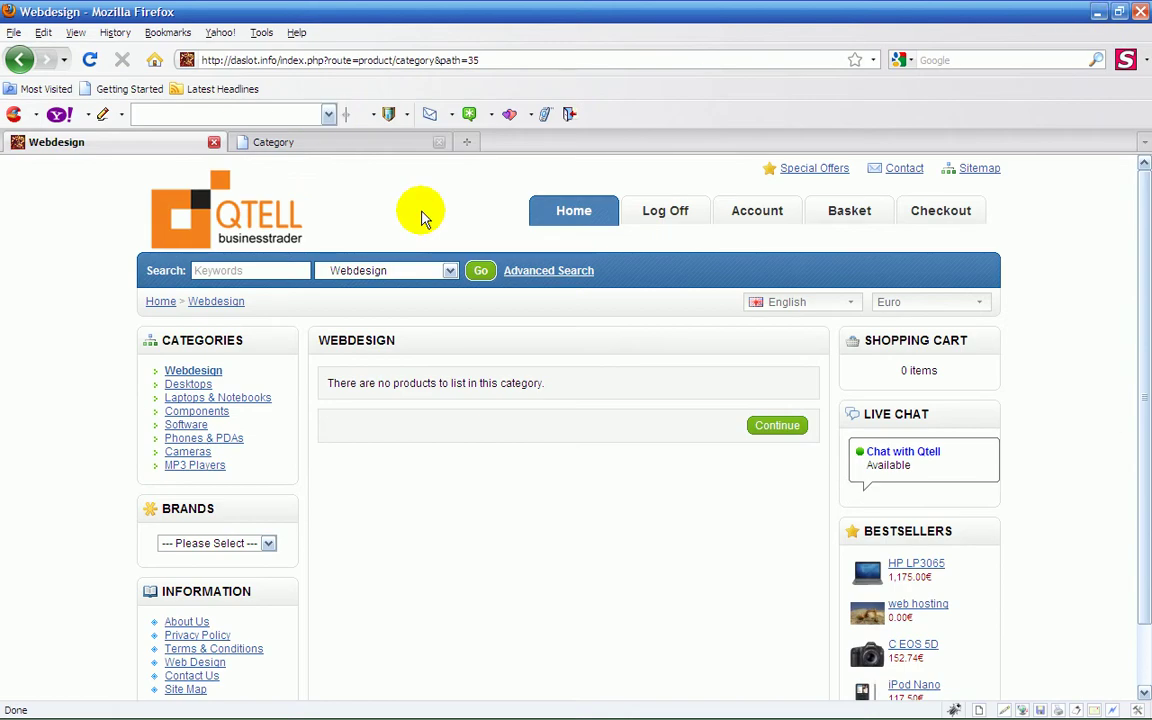
Reopen the Webdesign category edit form and review its meta description and description fields.
click(302, 142)
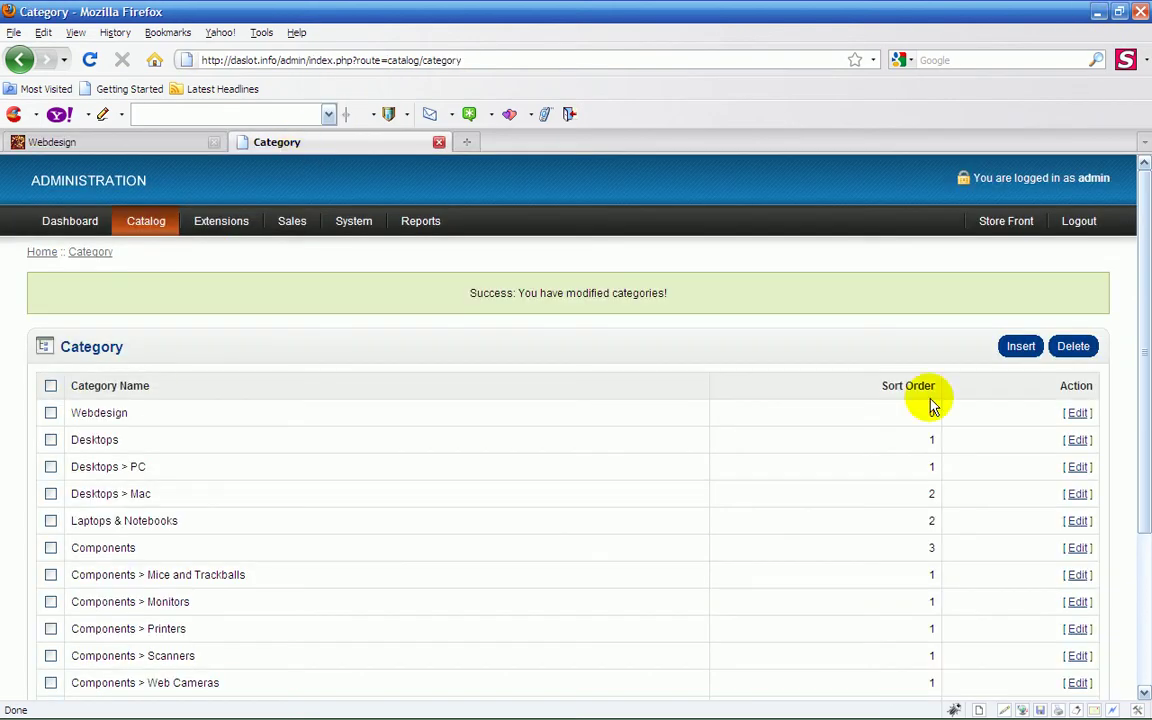
click(1076, 416)
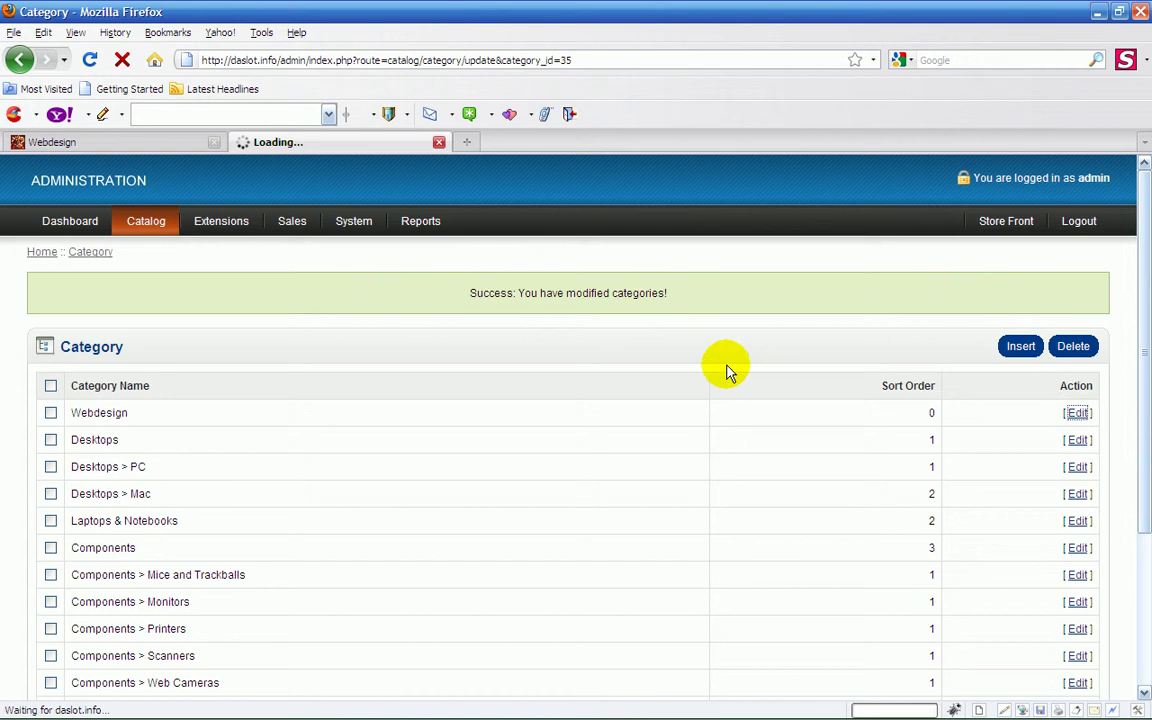
scroll(503, 308, down, 2)
scroll(503, 308, down, 1)
click(360, 262)
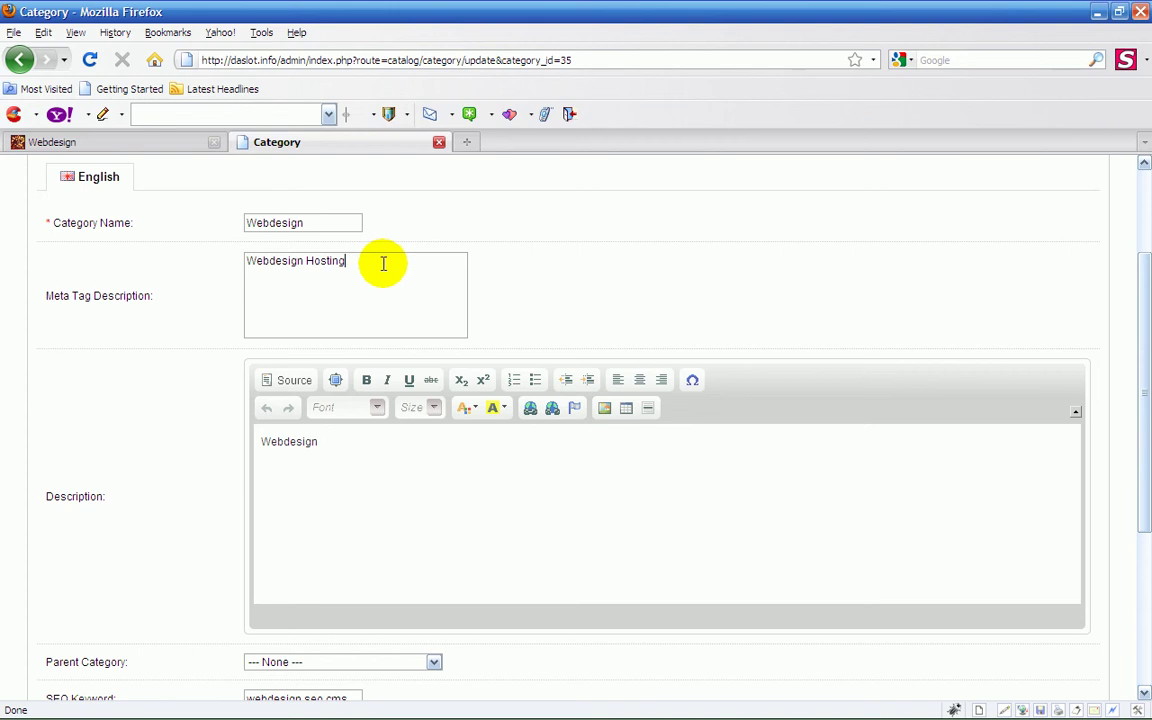
scroll(400, 300, down, 1)
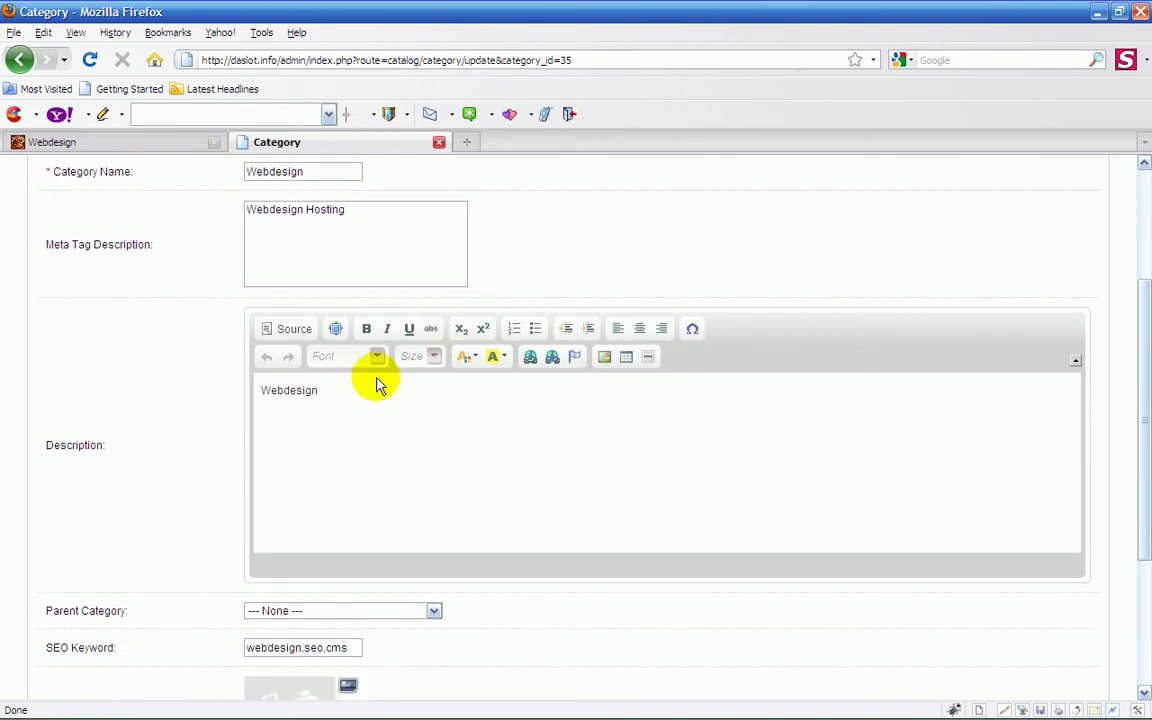
click(320, 392)
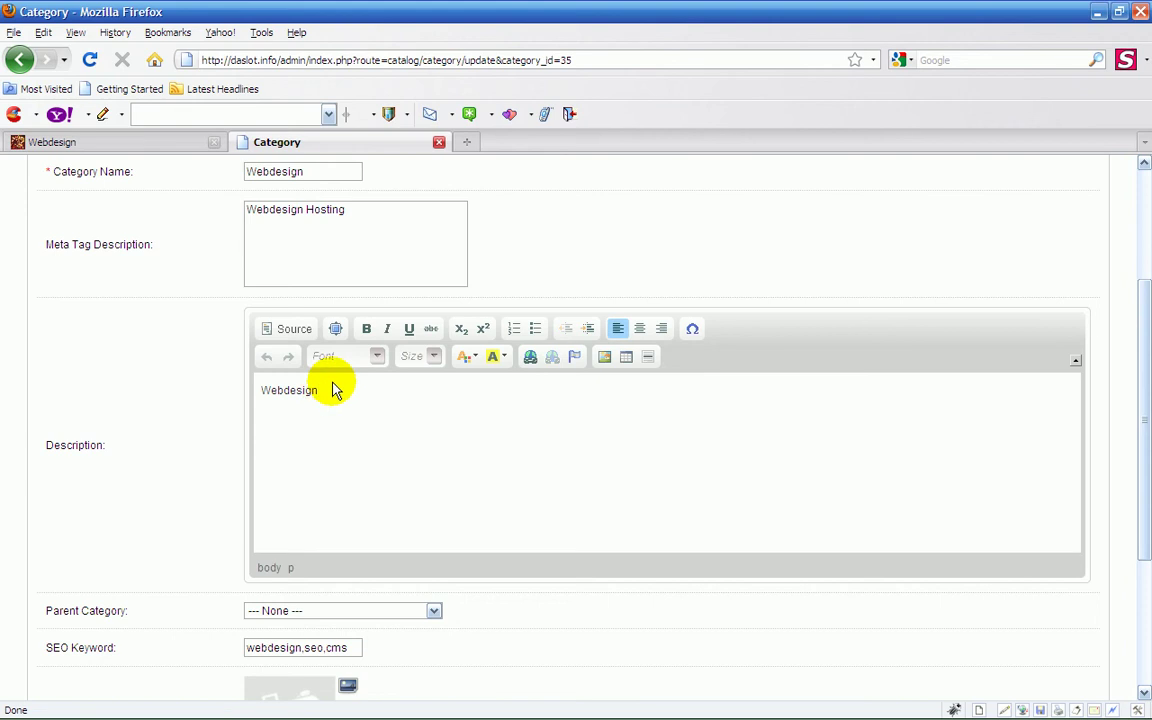
scroll(390, 395, up, 3)
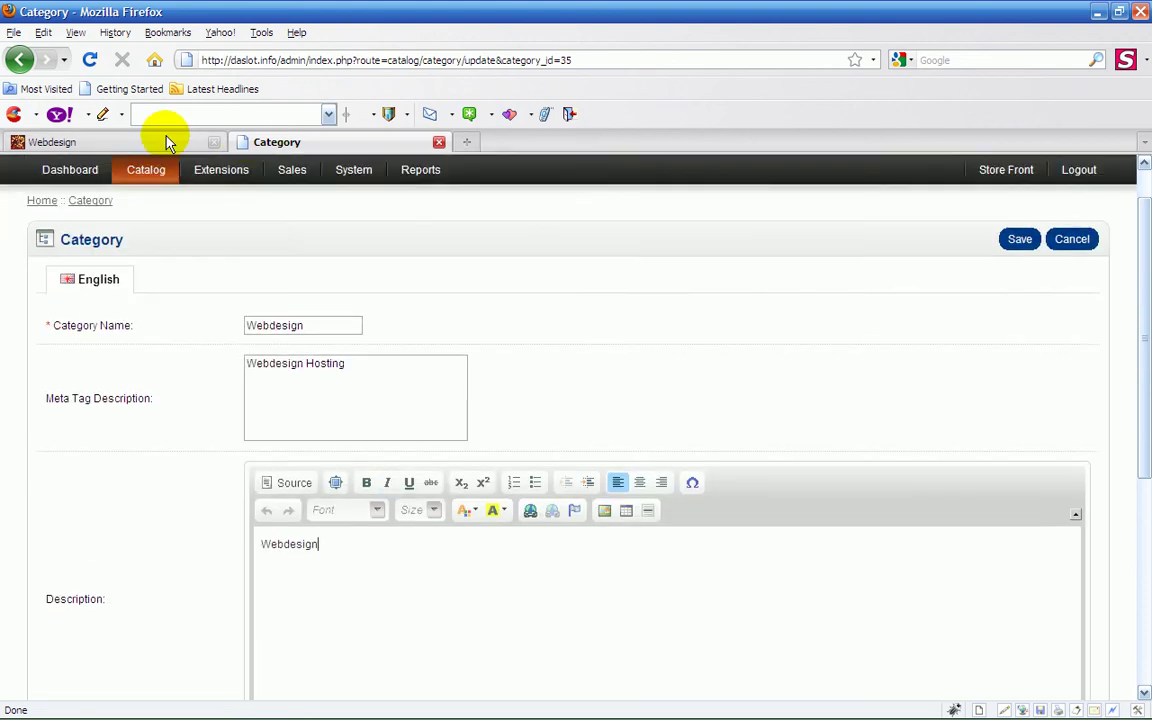
Append ',cms,shopping' to the Webdesign category's SEO keywords.
click(160, 141)
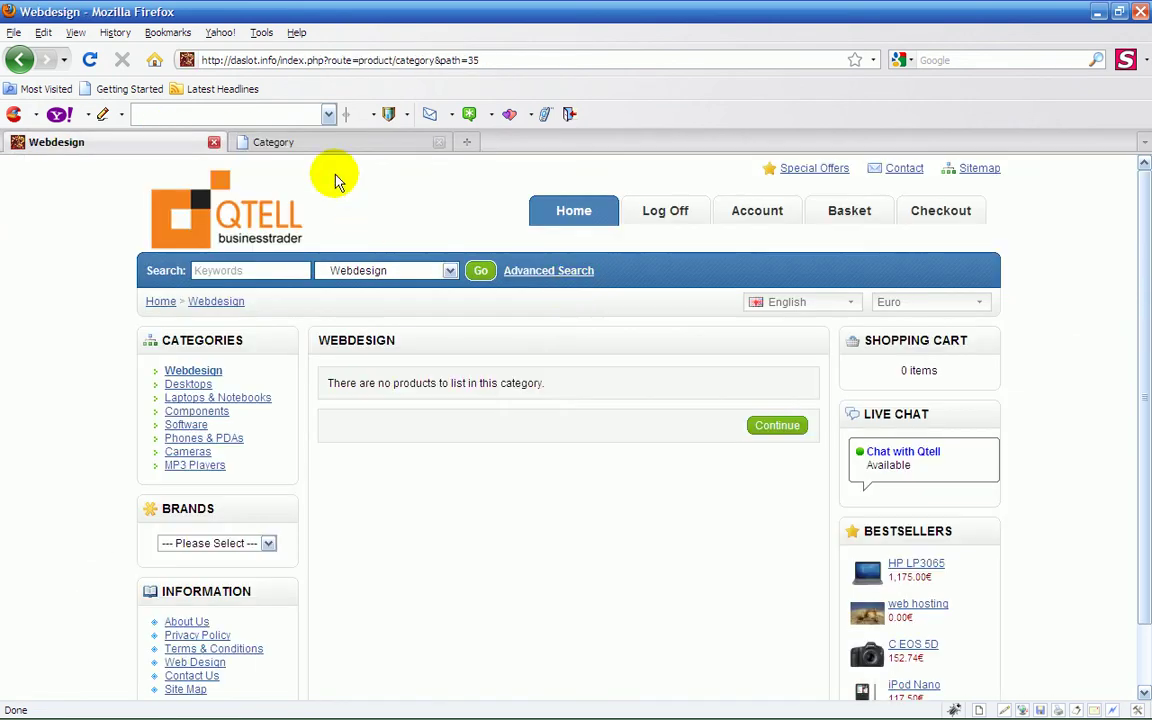
click(333, 148)
scroll(509, 386, down, 3)
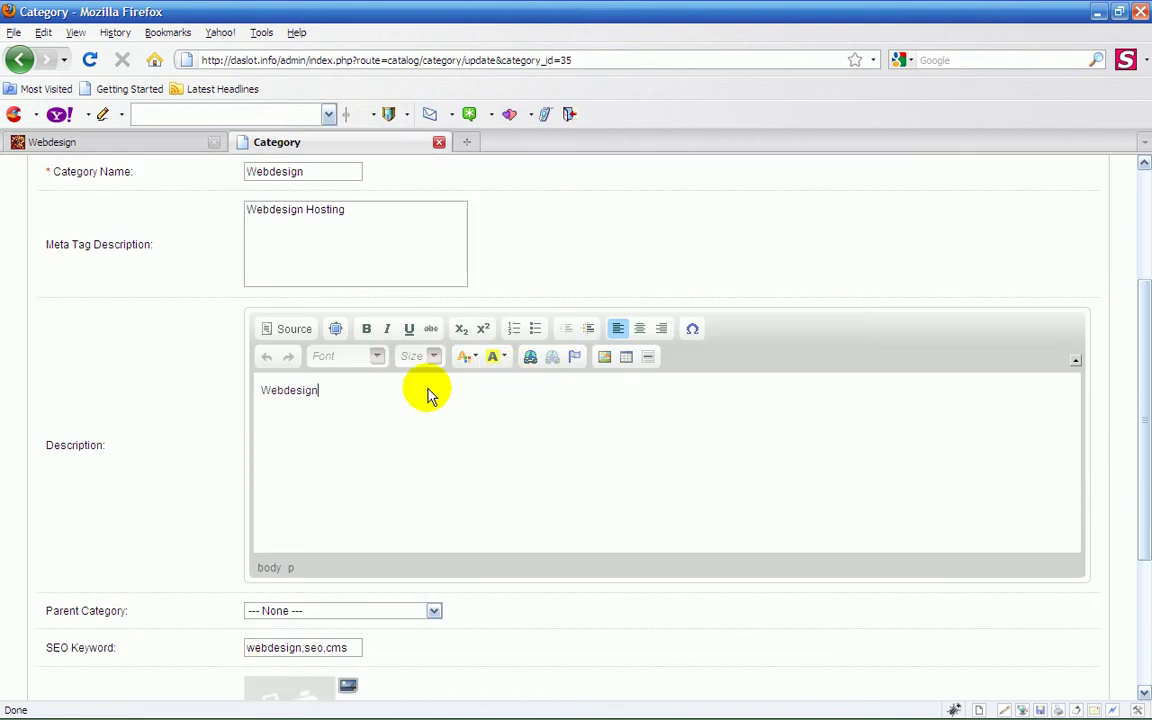
scroll(585, 437, down, 2)
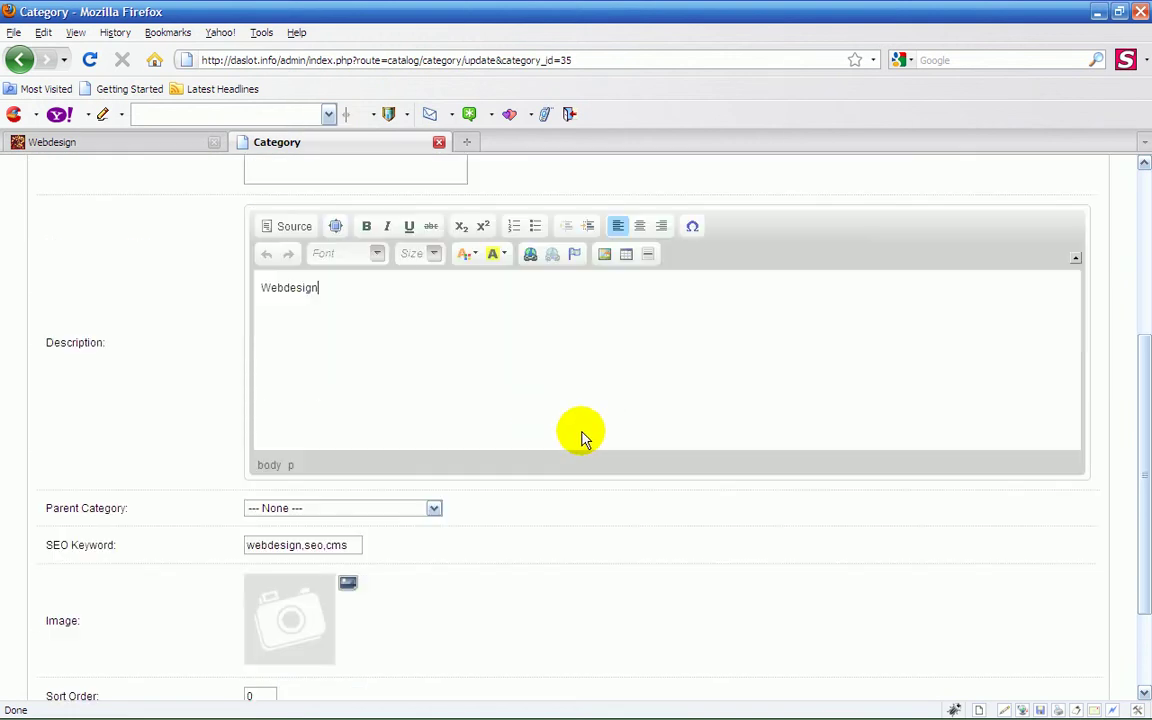
scroll(581, 425, up, 3)
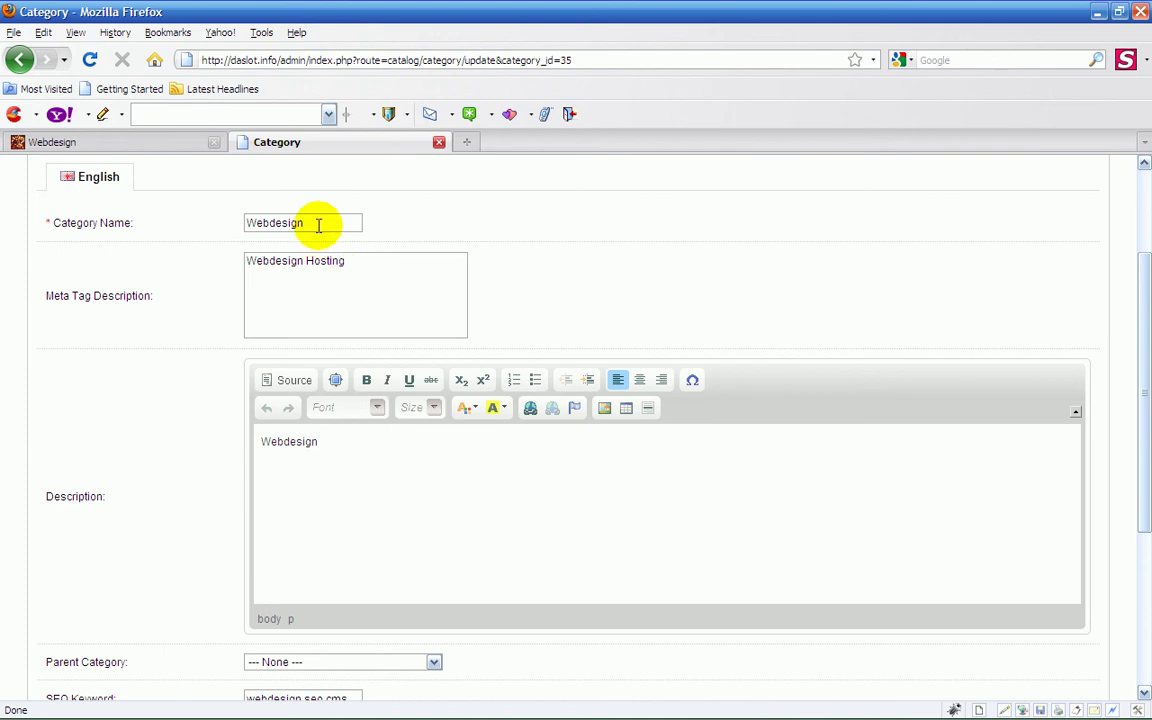
scroll(483, 458, down, 3)
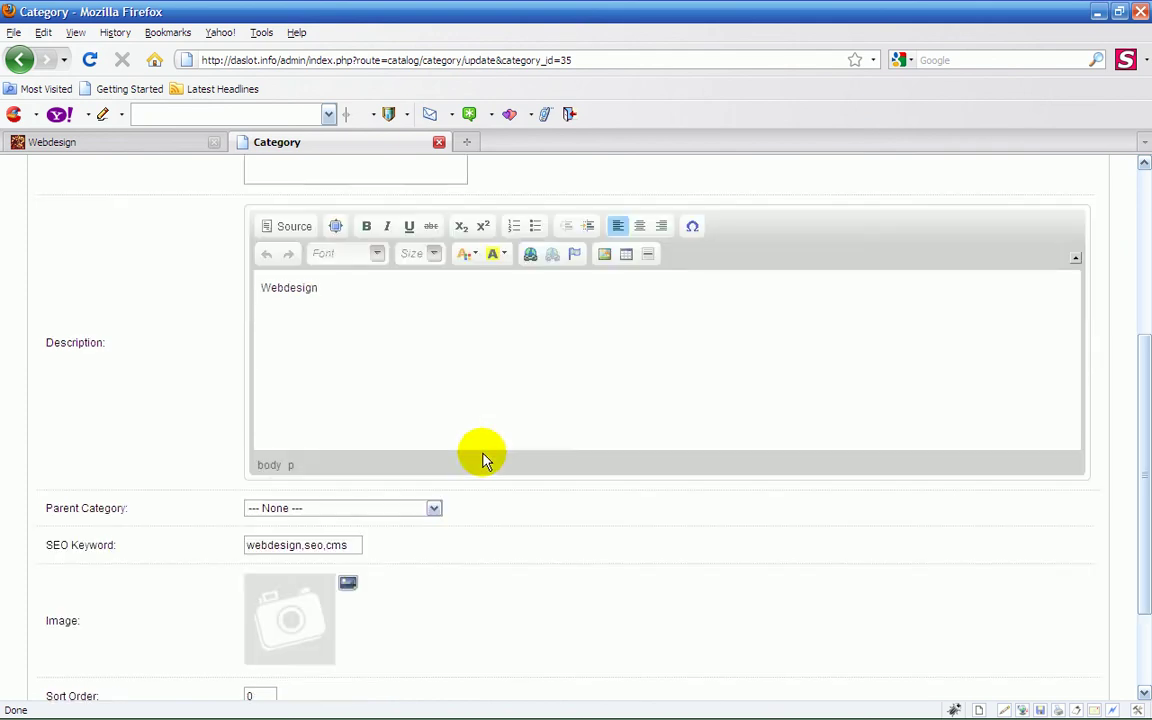
scroll(481, 458, down, 2)
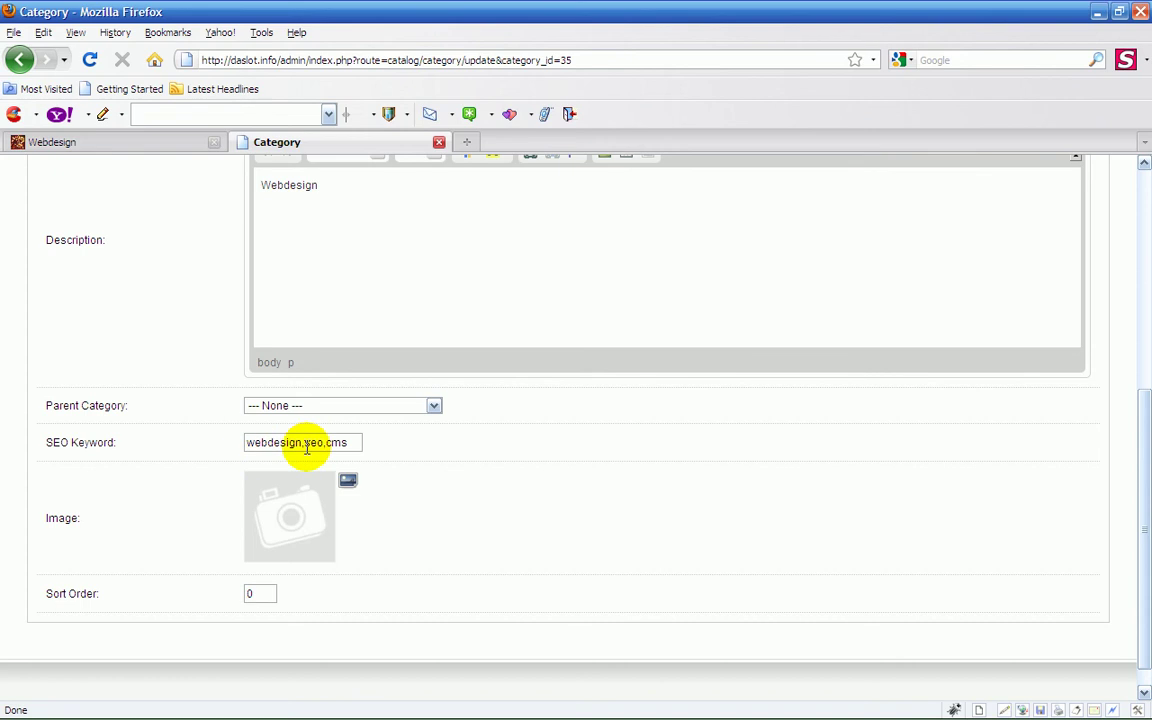
click(342, 446)
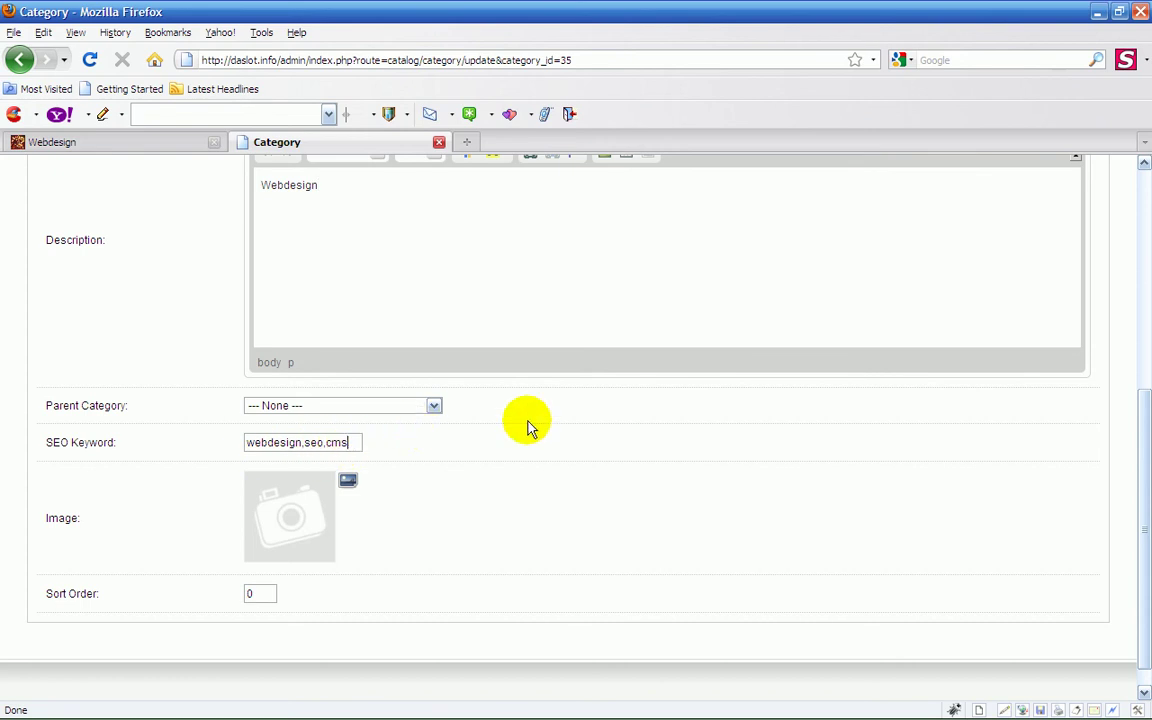
text(,cms)
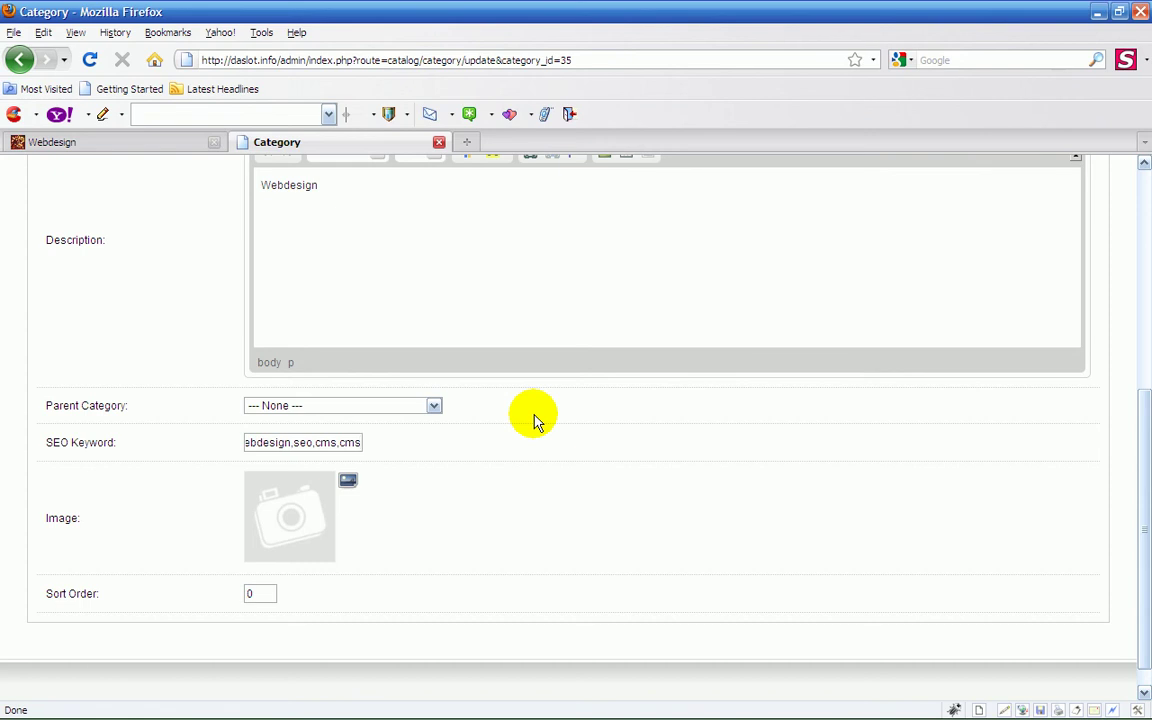
text(,shopping)
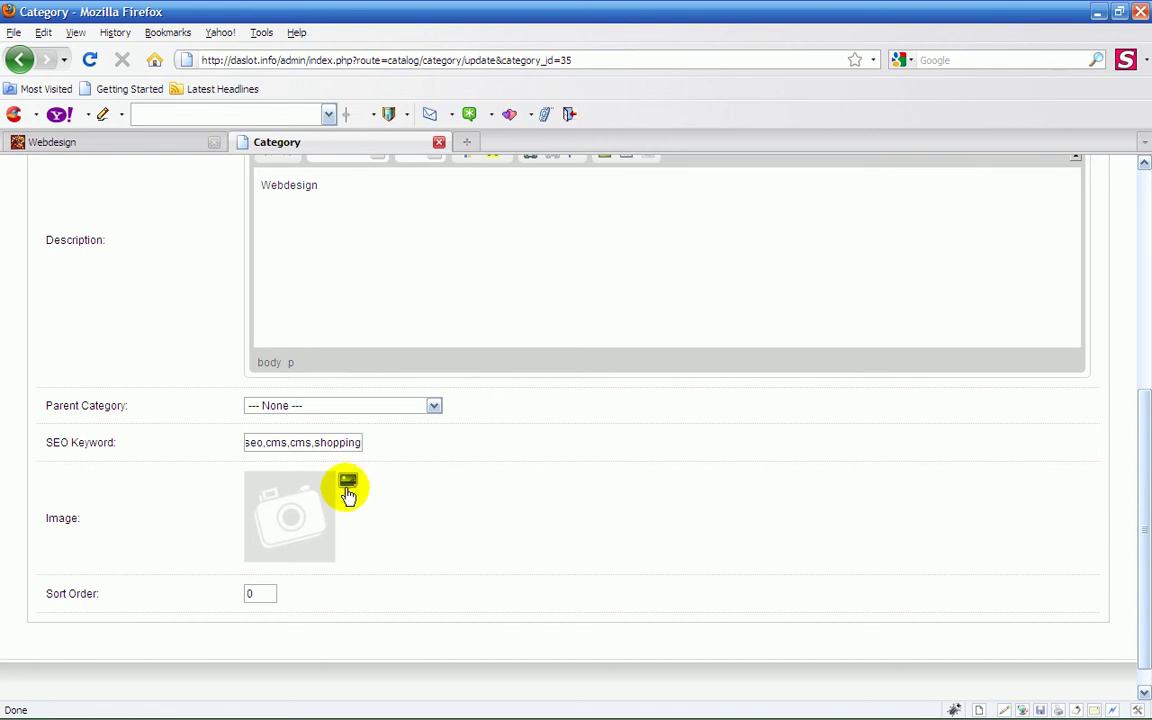
scroll(500, 482, up, 6)
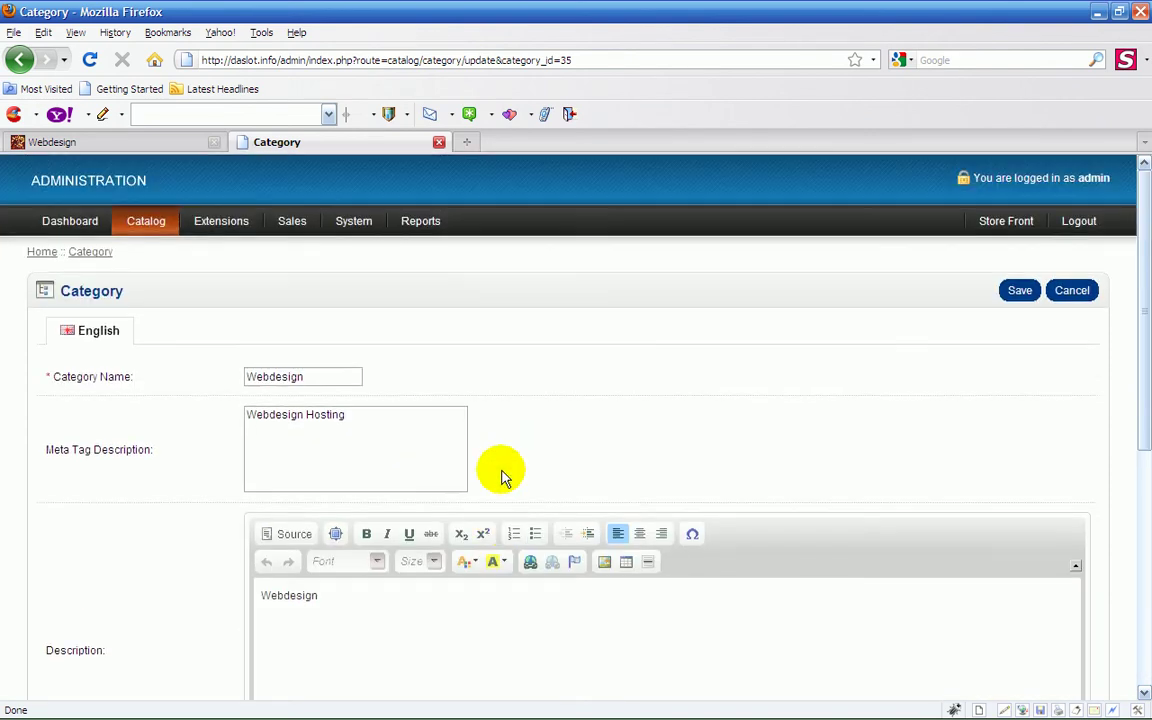
Save the Webdesign category, reload its storefront page, and return to the admin category list.
click(1018, 292)
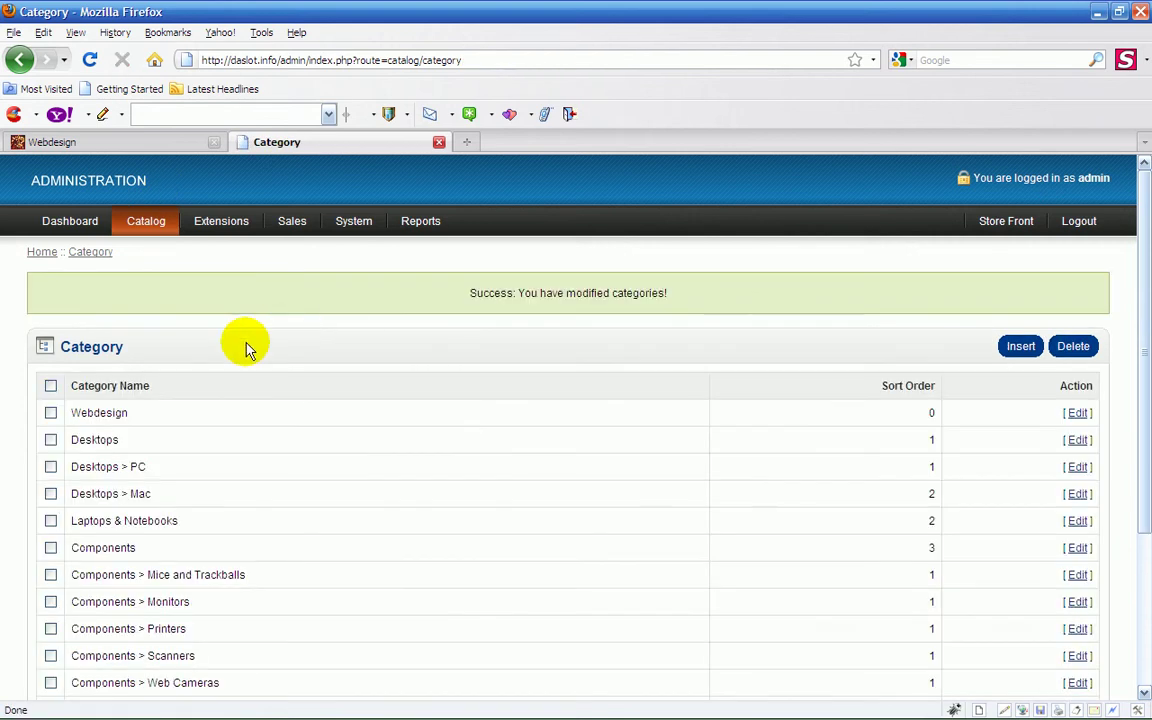
click(100, 140)
click(89, 59)
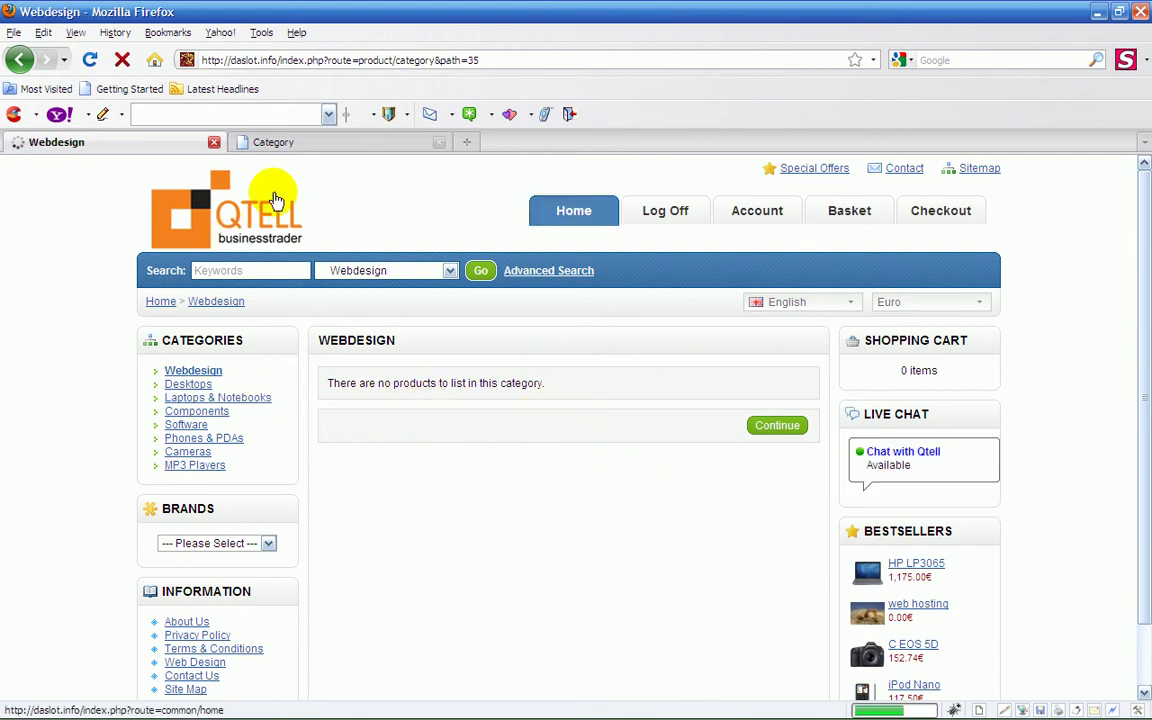
click(281, 143)
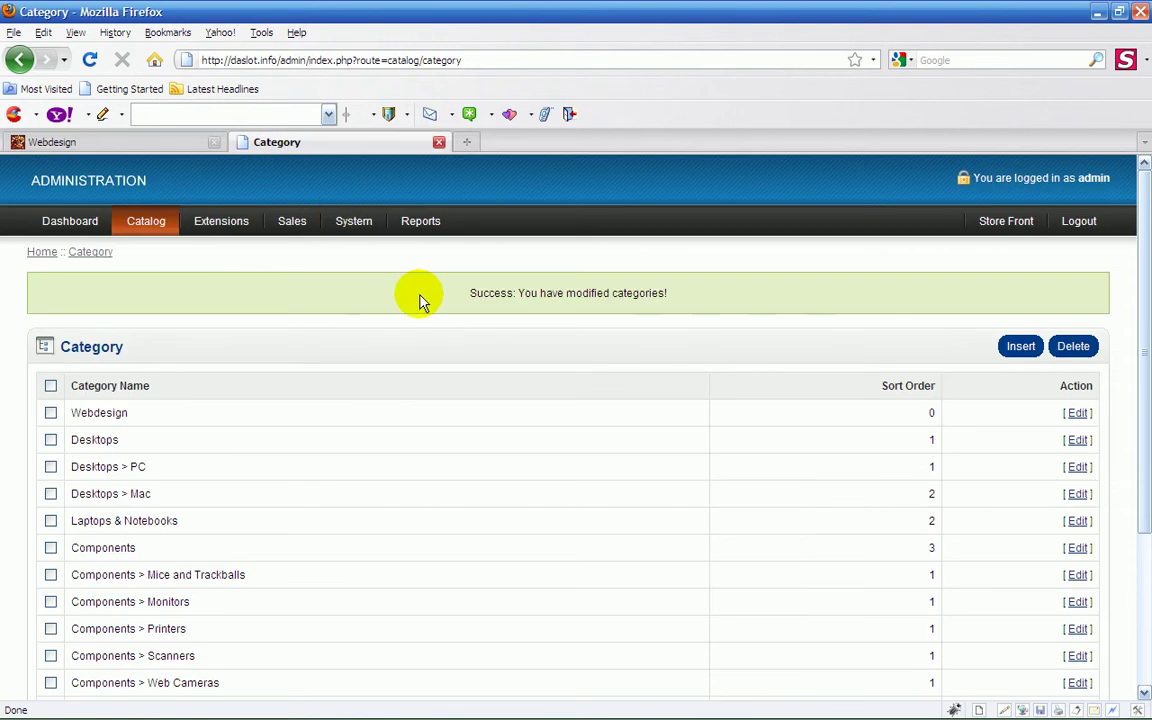
scroll(420, 300, down, 2)
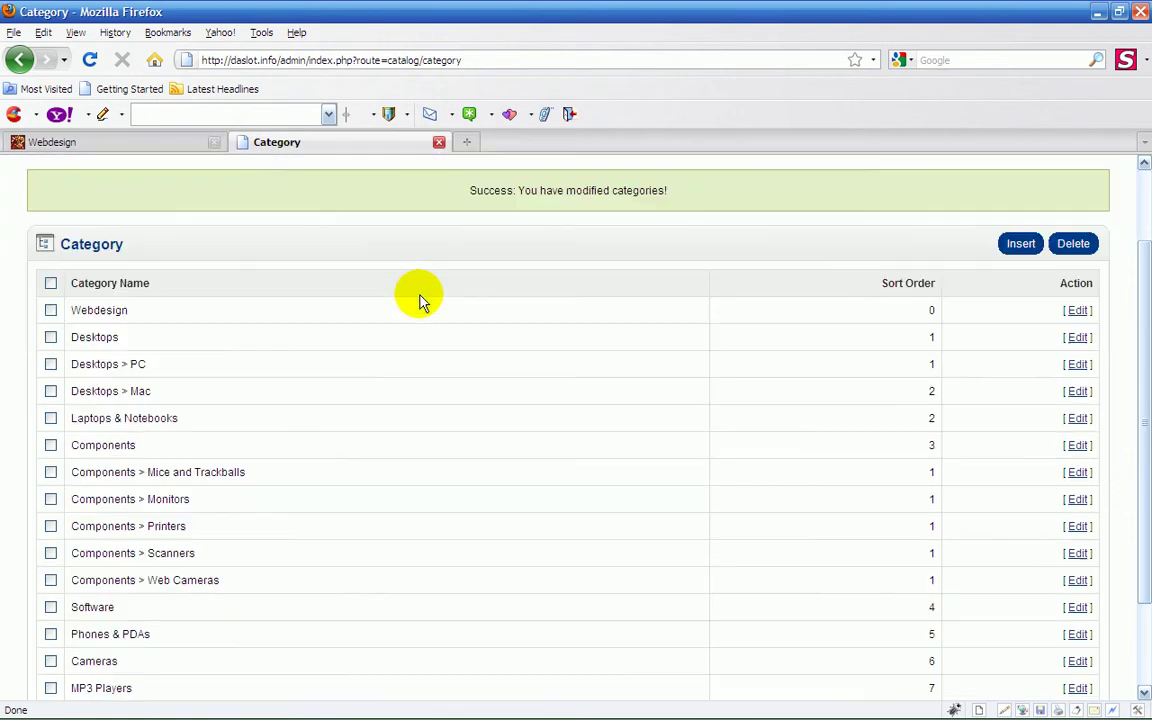
Start a new category named 'Shopping' with 'Store' as meta tag description and description.
click(1018, 250)
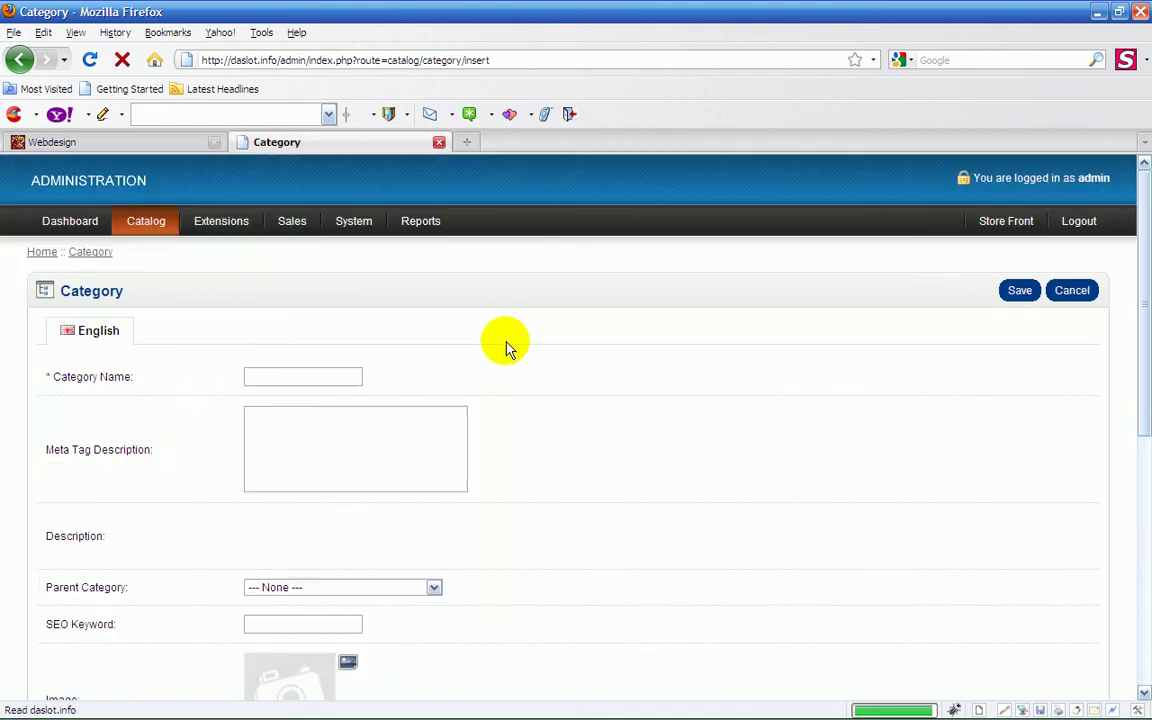
click(262, 376)
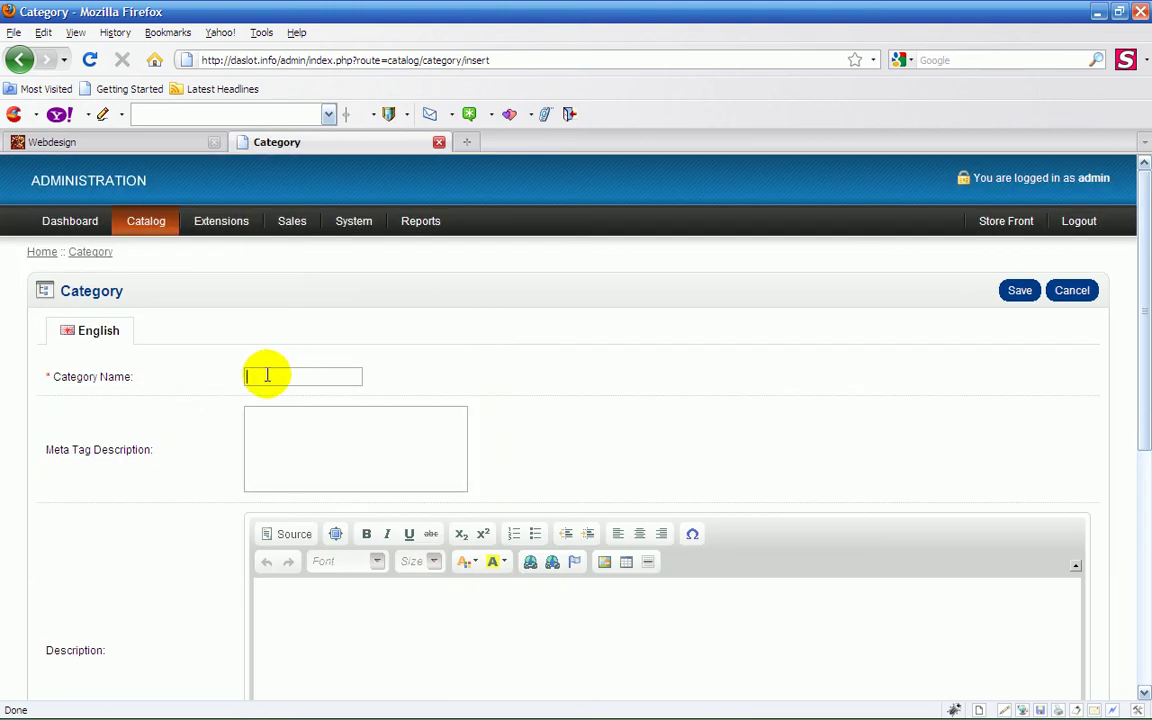
text(Shopping)
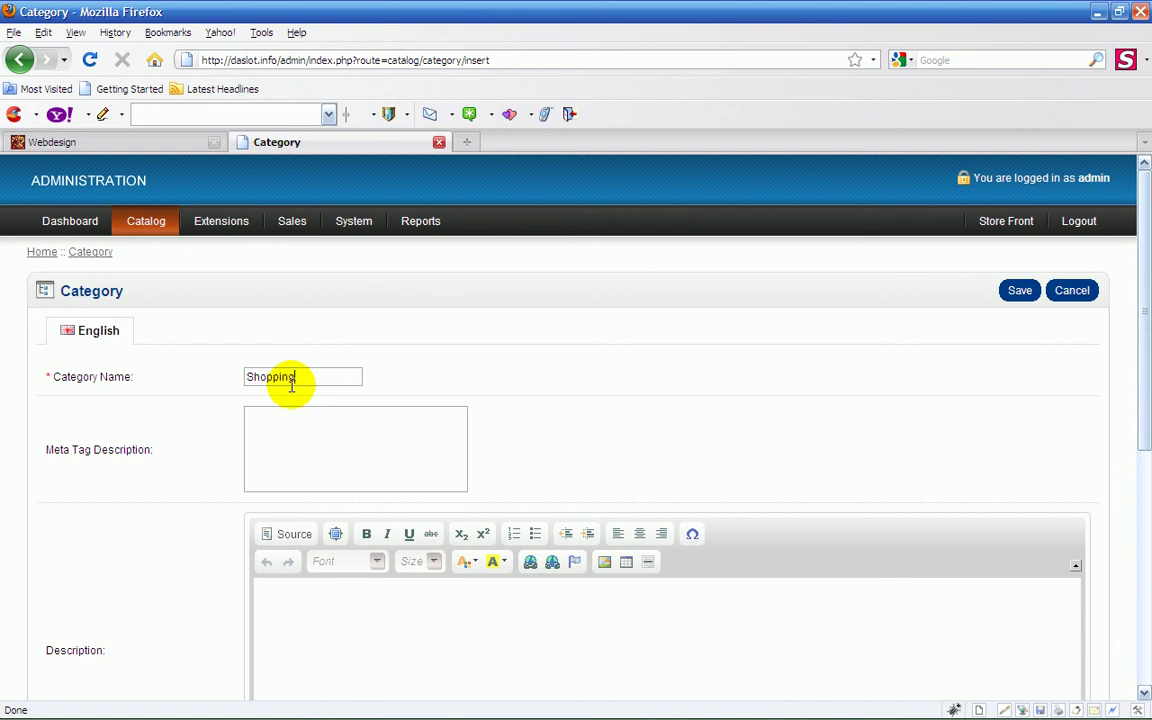
click(253, 418)
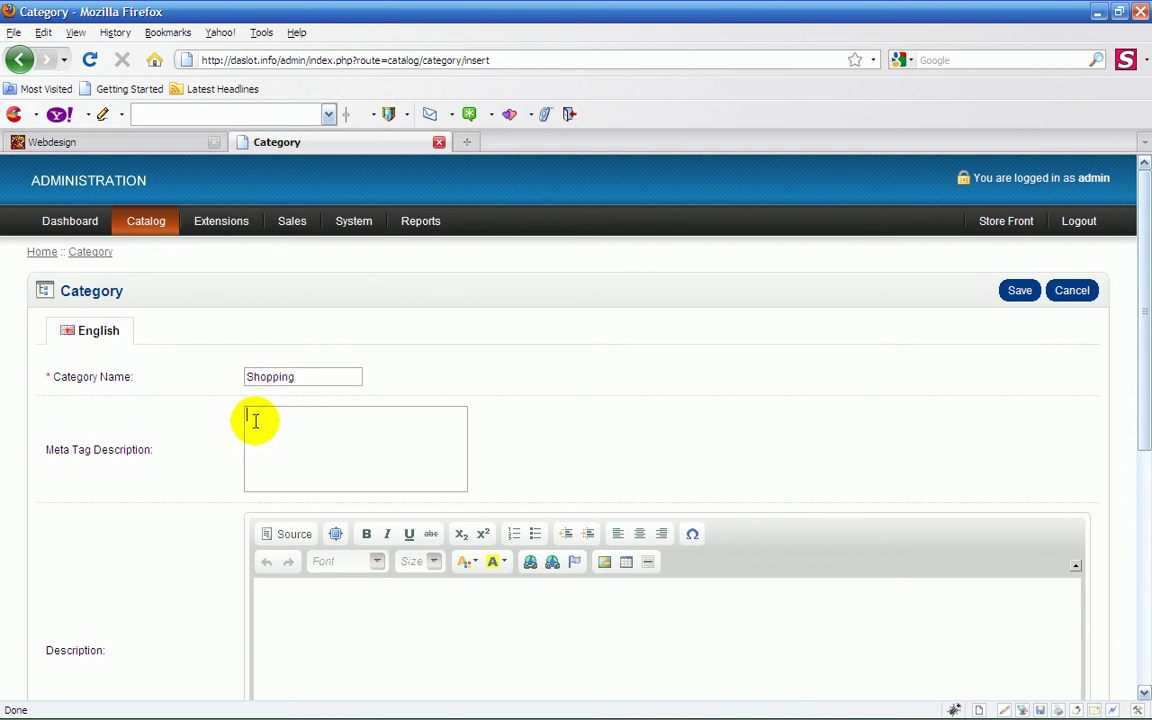
text(Store)
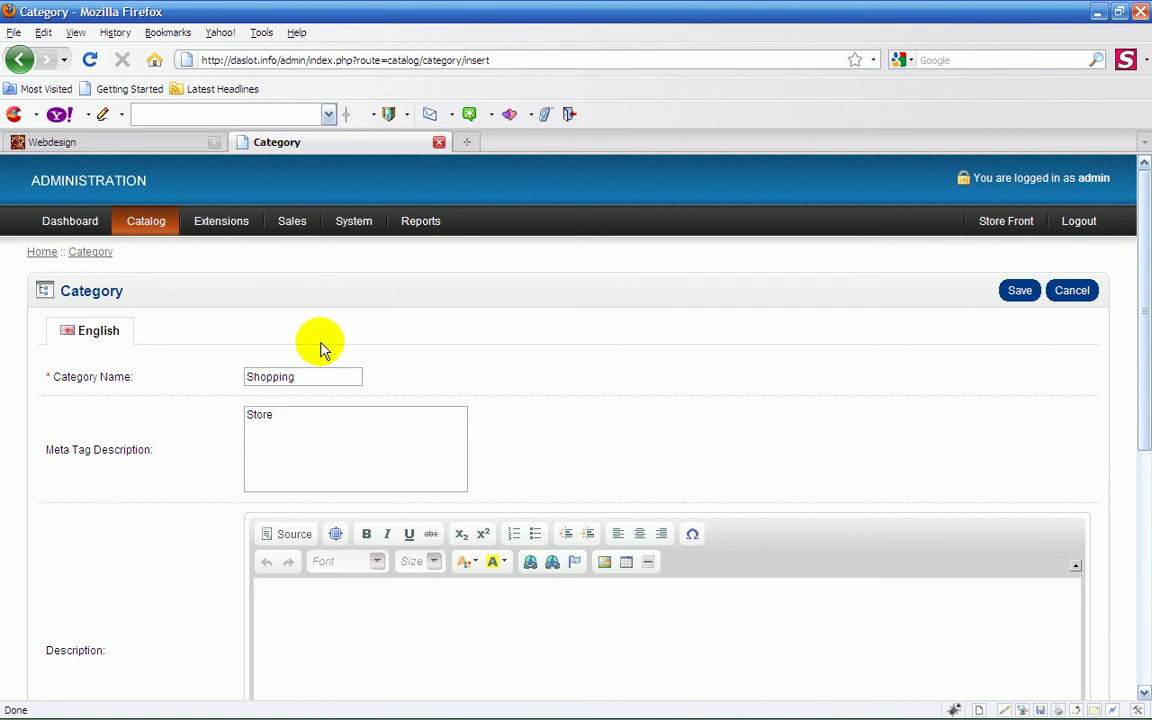
scroll(436, 360, down, 2)
click(267, 497)
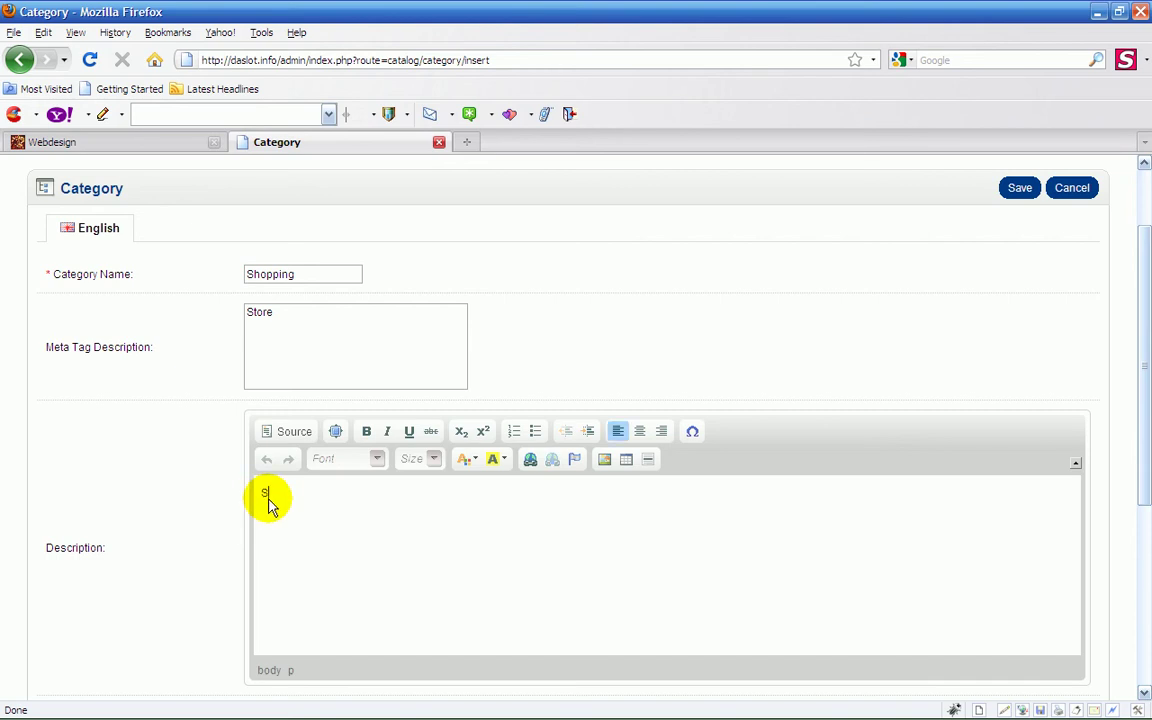
text(tore)
scroll(334, 481, down, 5)
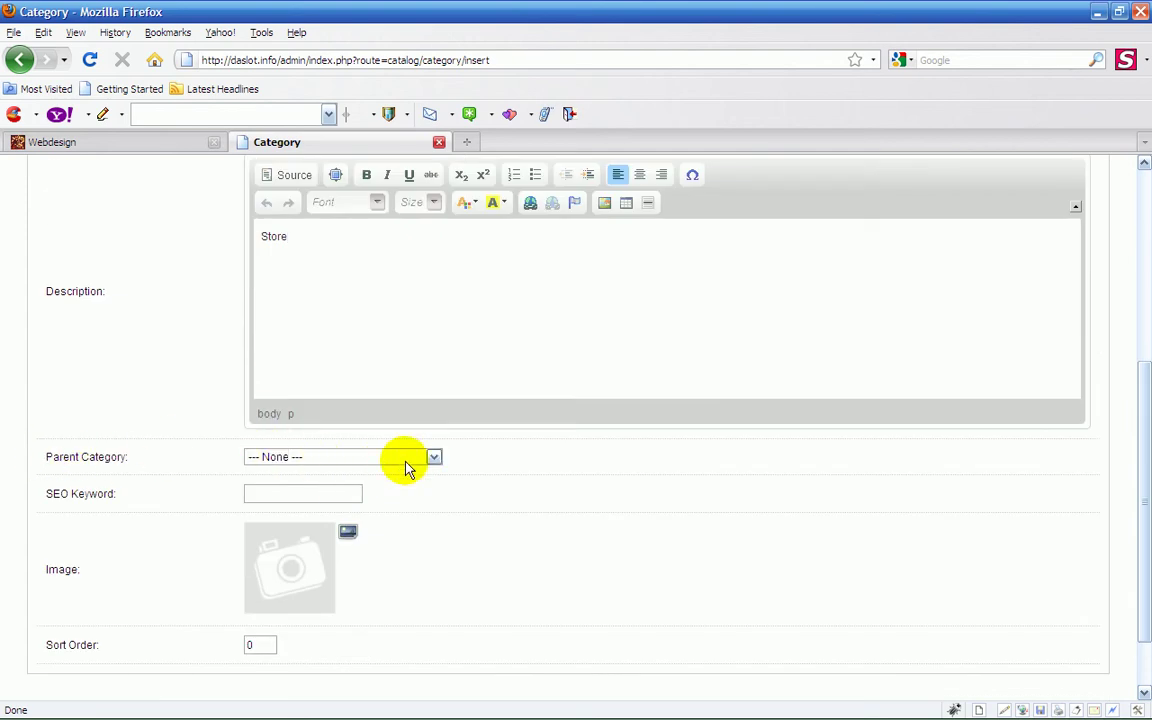
Give Shopping the parent category Webdesign and SEO keyword 'seo', then save it.
click(434, 457)
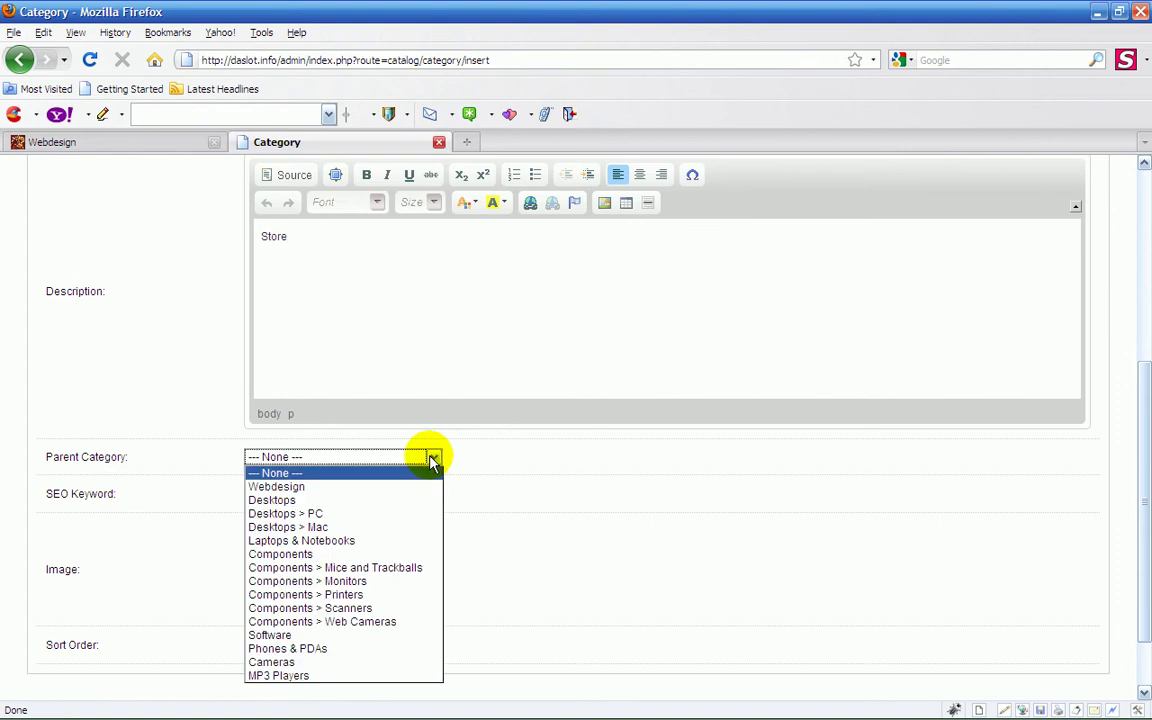
click(312, 488)
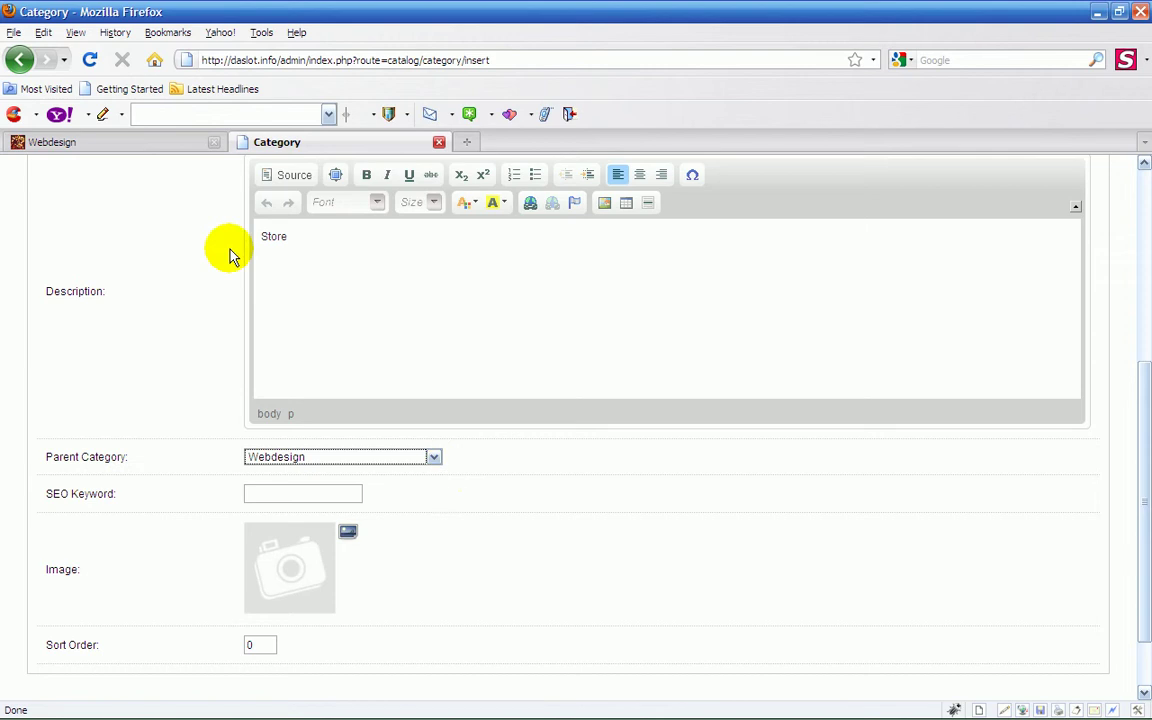
click(143, 148)
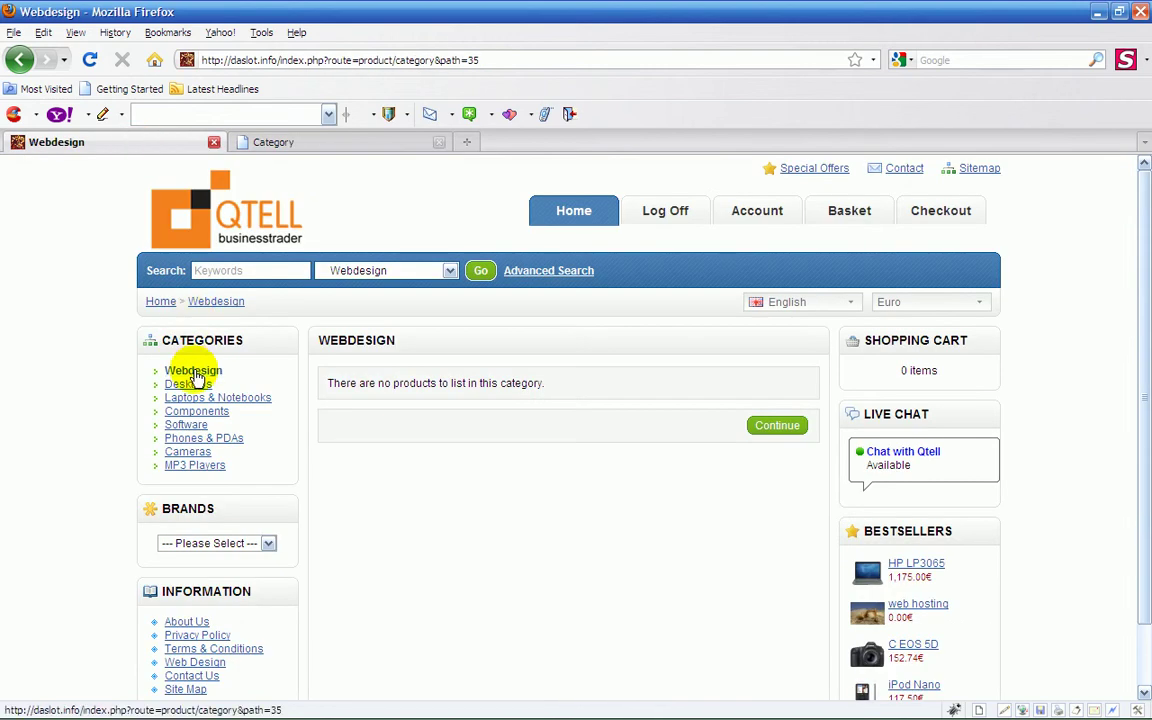
click(259, 143)
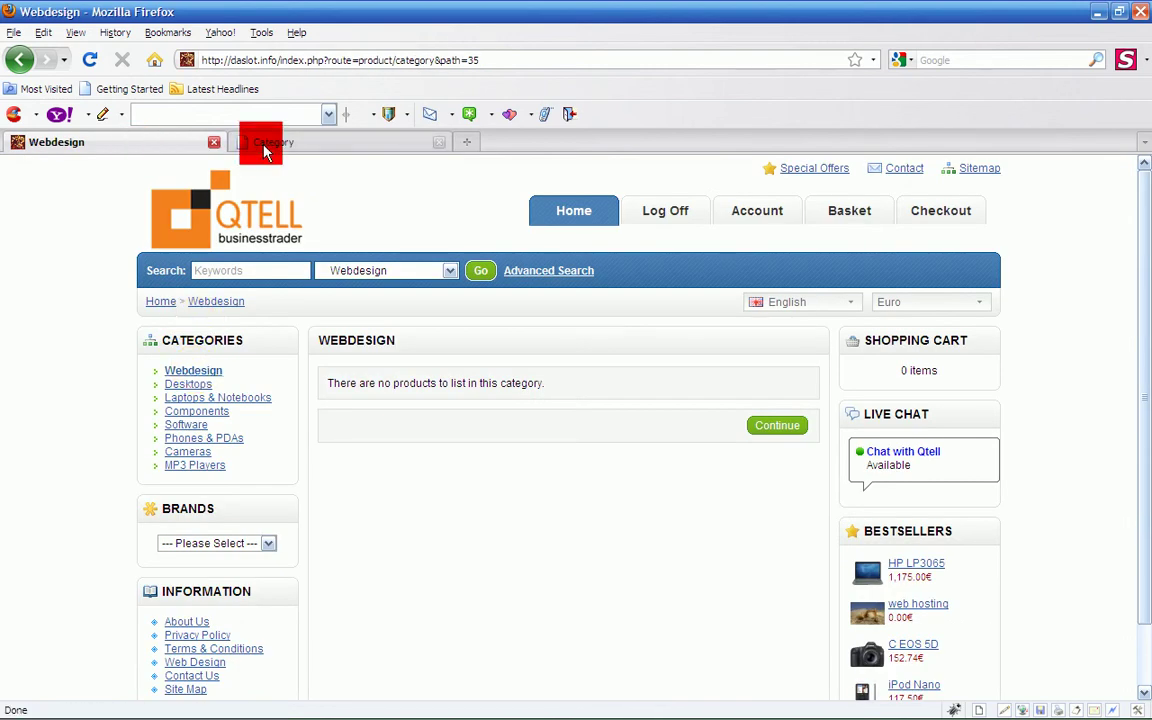
scroll(425, 280, down, 2)
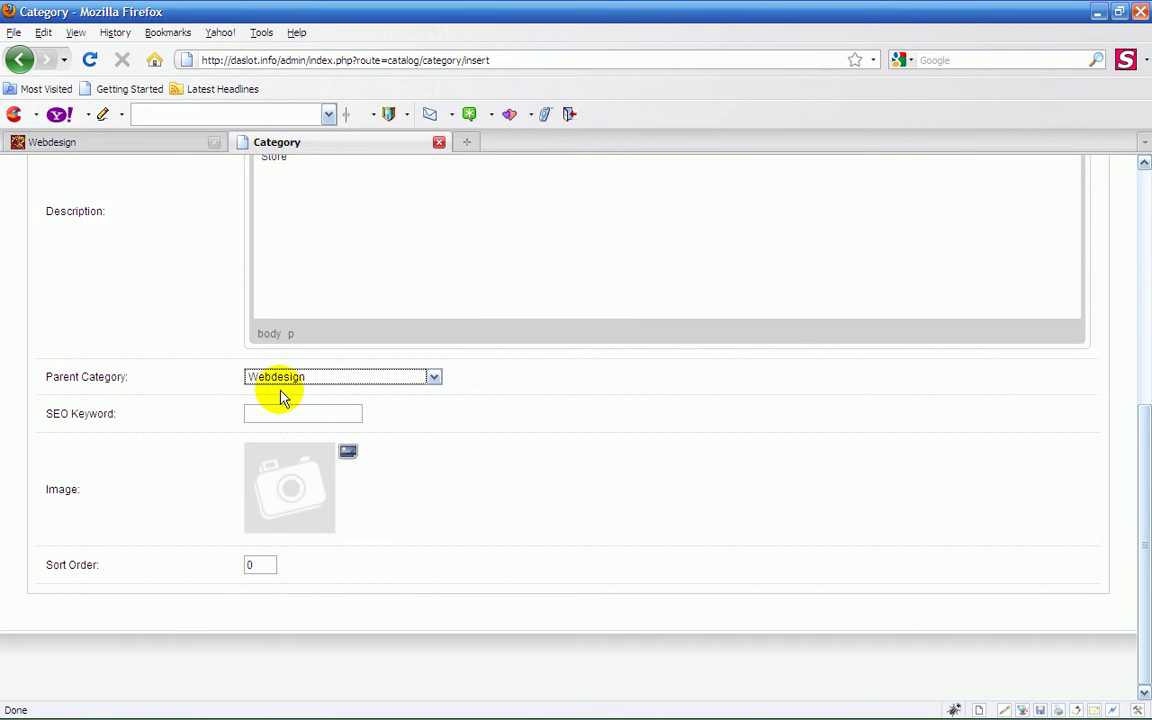
click(254, 412)
text(seo)
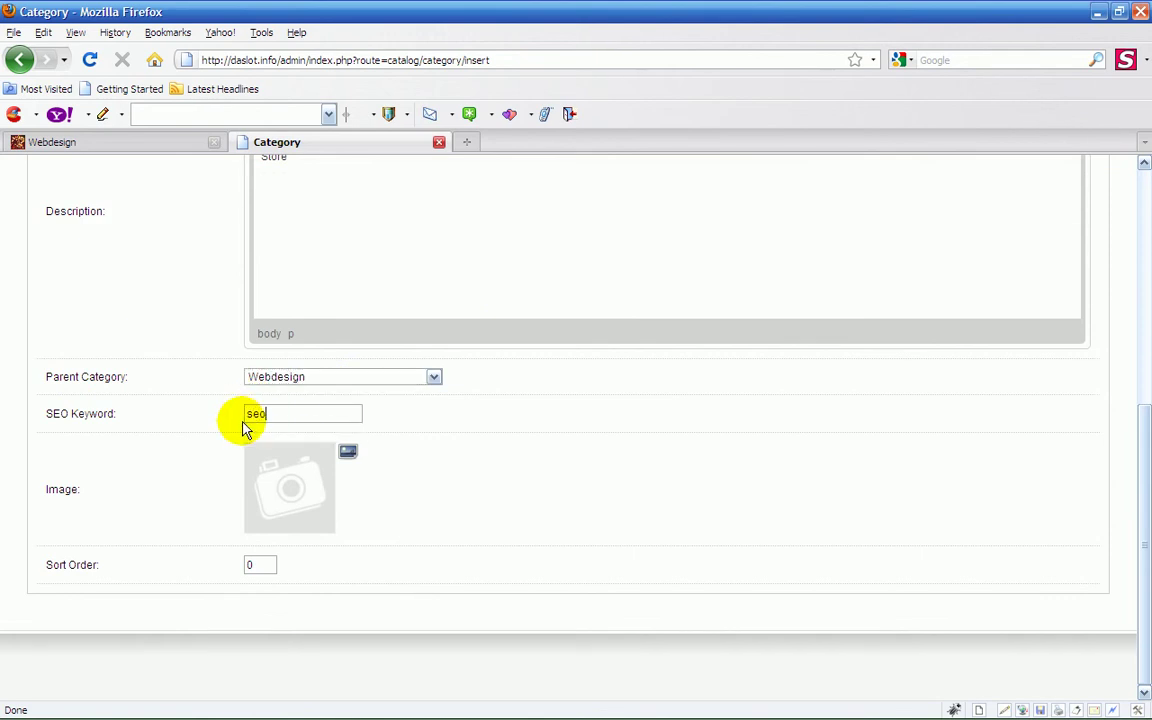
scroll(445, 478, up, 8)
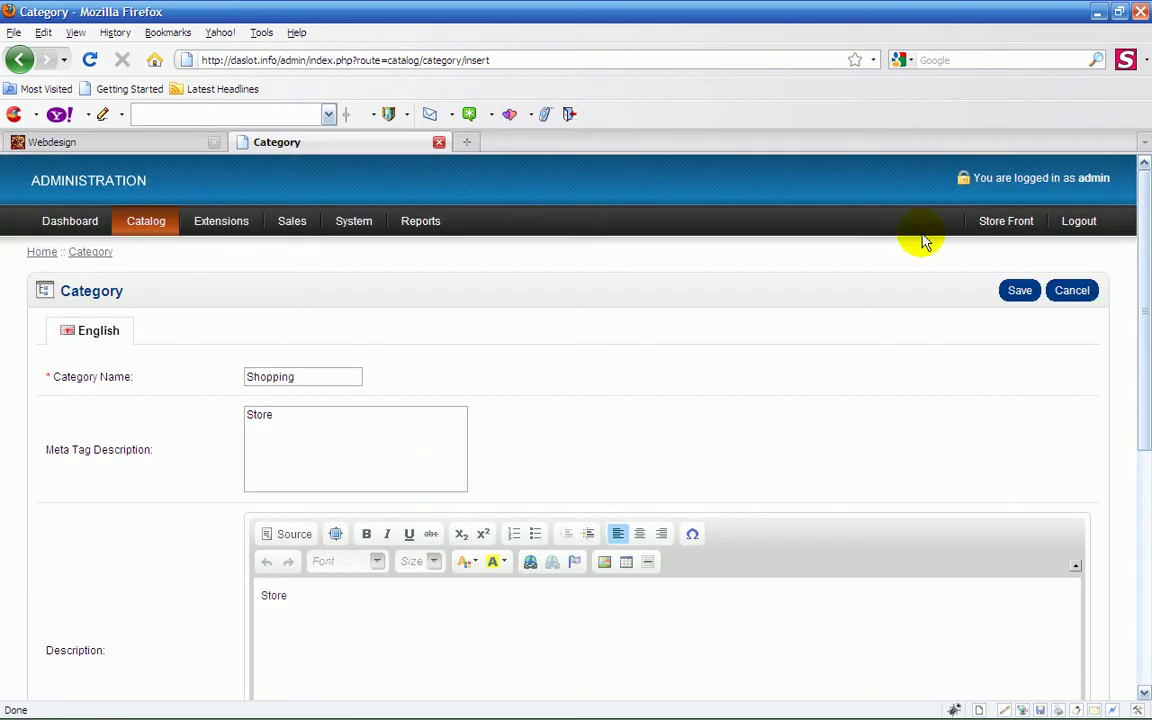
click(1018, 290)
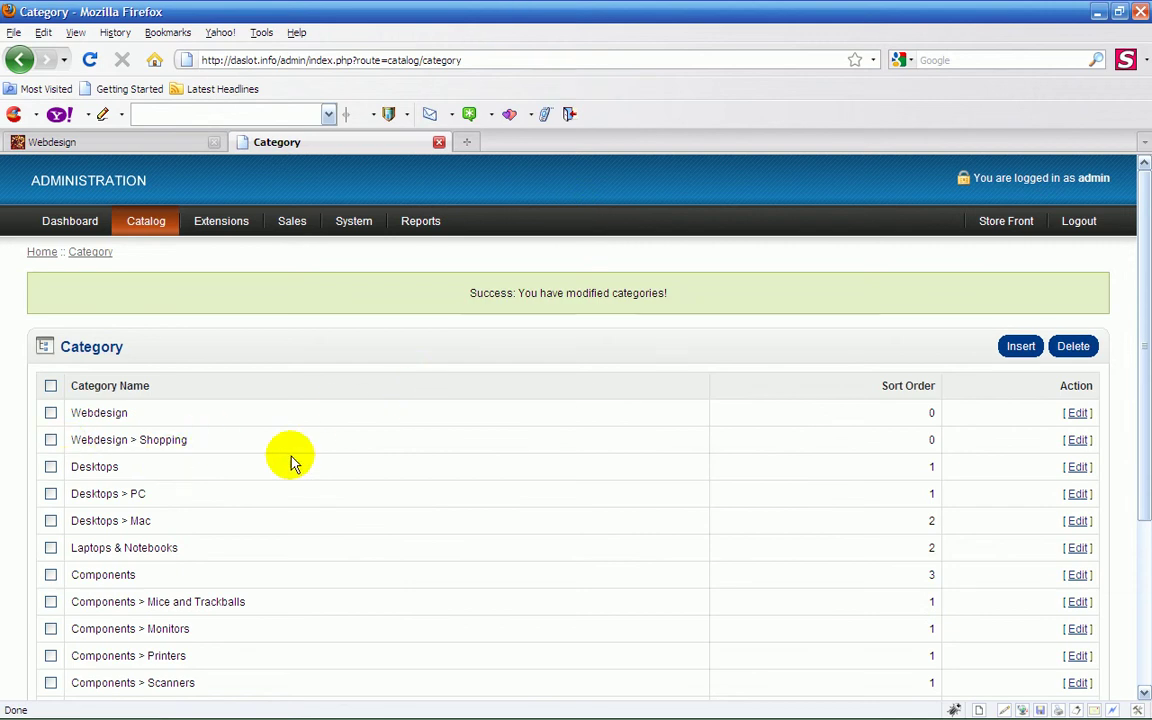
Spot 'Webdesign > Shopping' in the category list, then reload the storefront Webdesign page.
scroll(167, 466, down, 1)
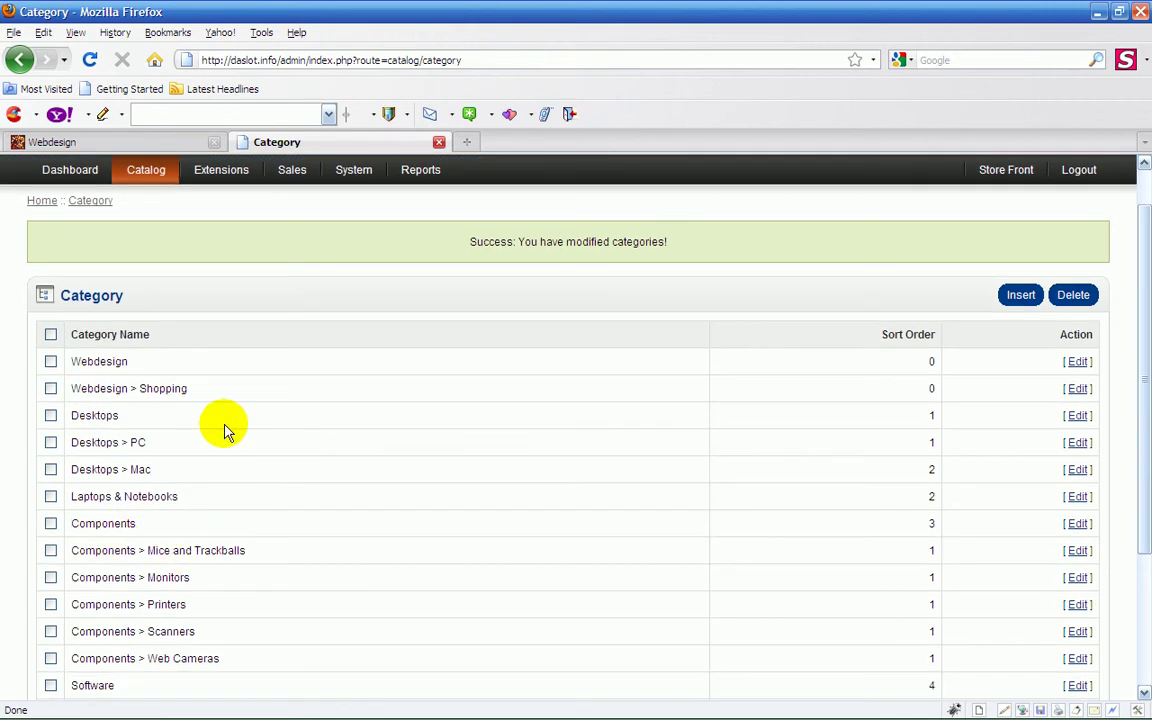
scroll(225, 430, up, 1)
click(138, 141)
click(90, 60)
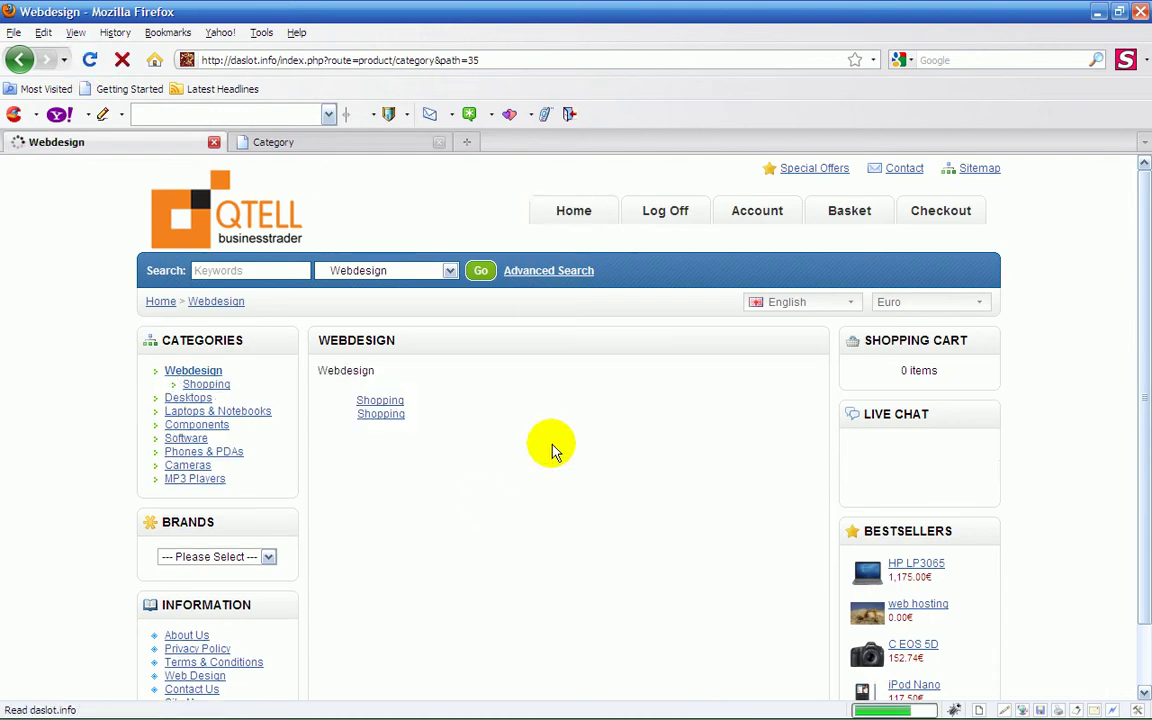
Navigate the storefront from Home to Webdesign and into its Shopping subcategory page.
click(160, 301)
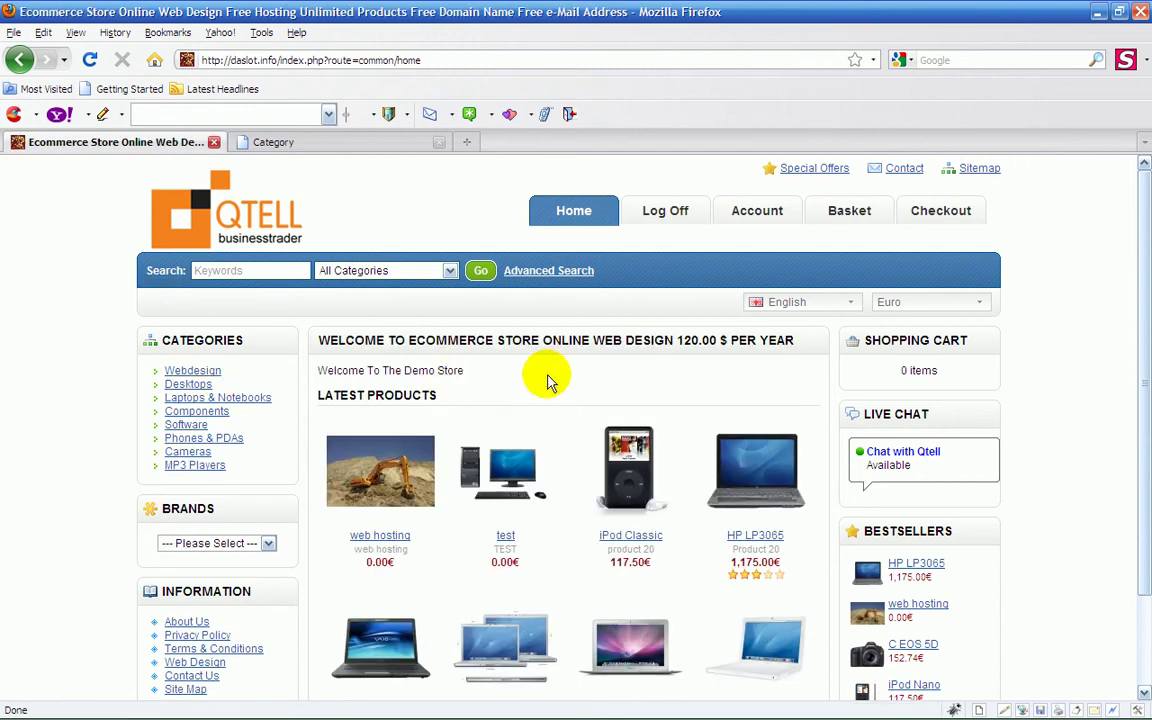
click(200, 375)
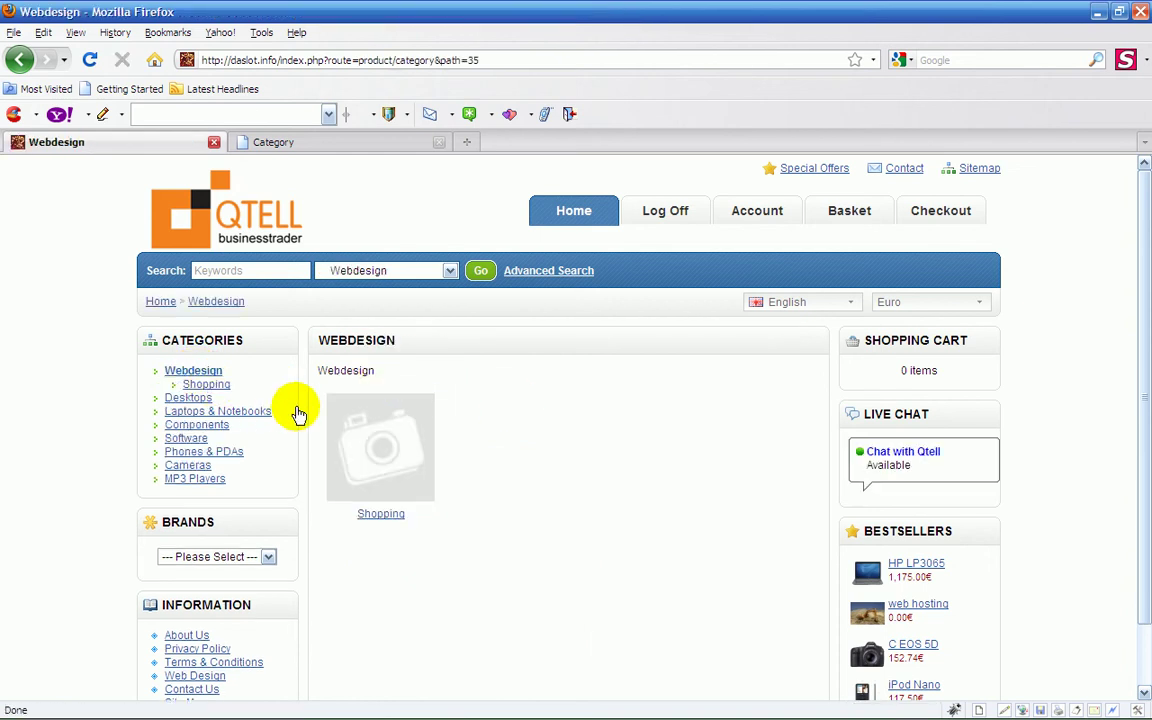
click(212, 386)
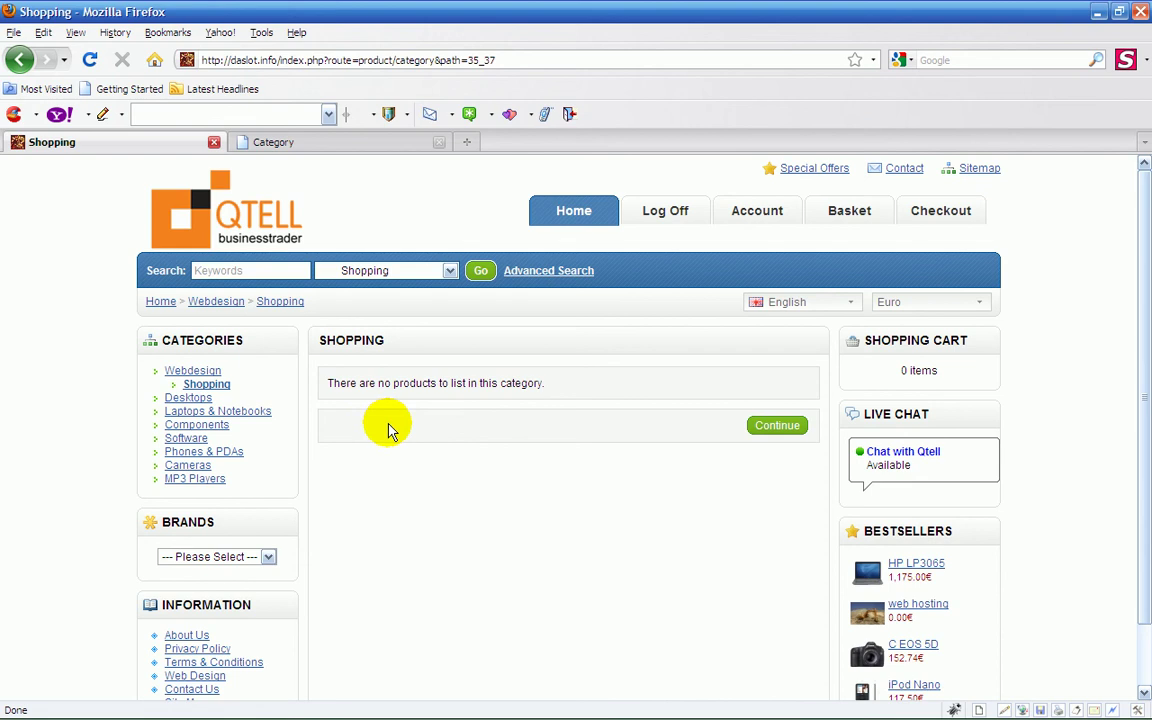
Scroll through the admin category list, then switch to the storefront Shopping category page.
click(350, 142)
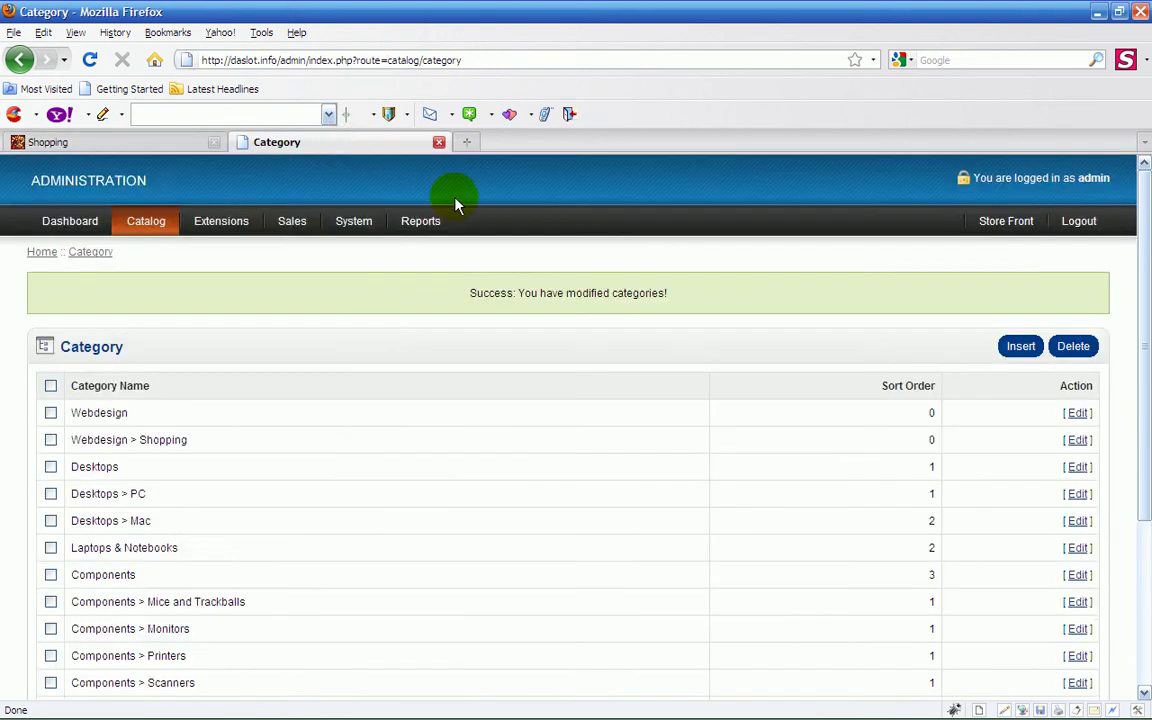
scroll(476, 411, down, 2)
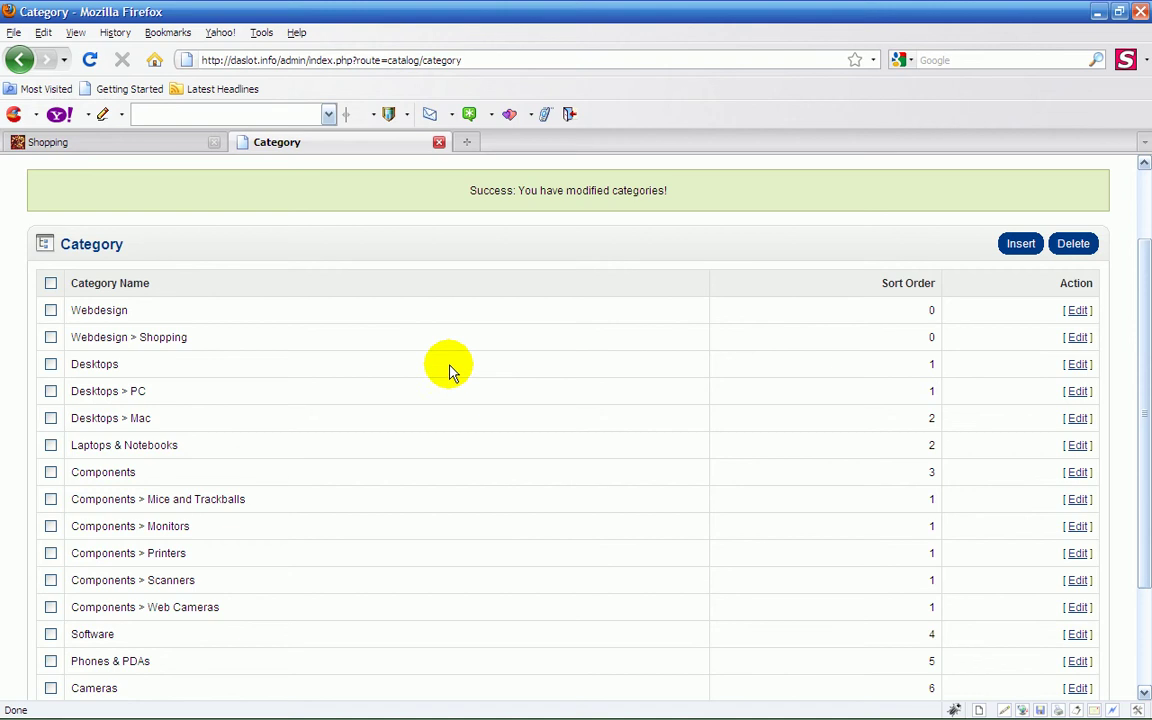
scroll(432, 365, up, 2)
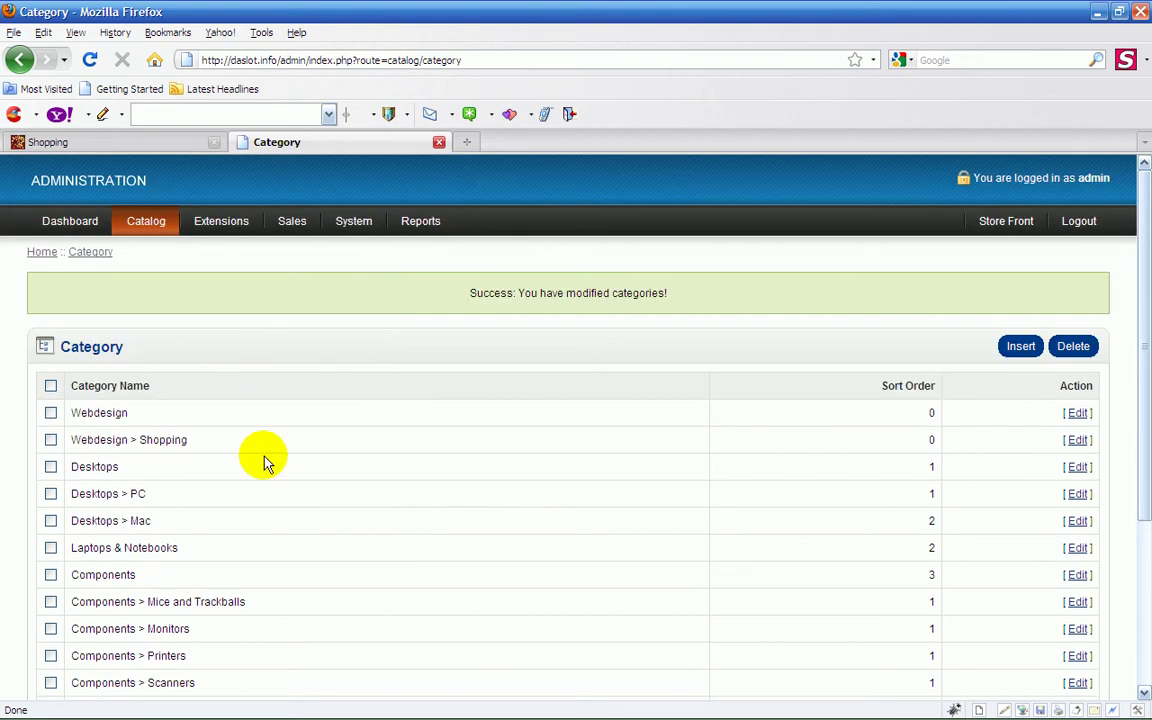
scroll(331, 511, down, 1)
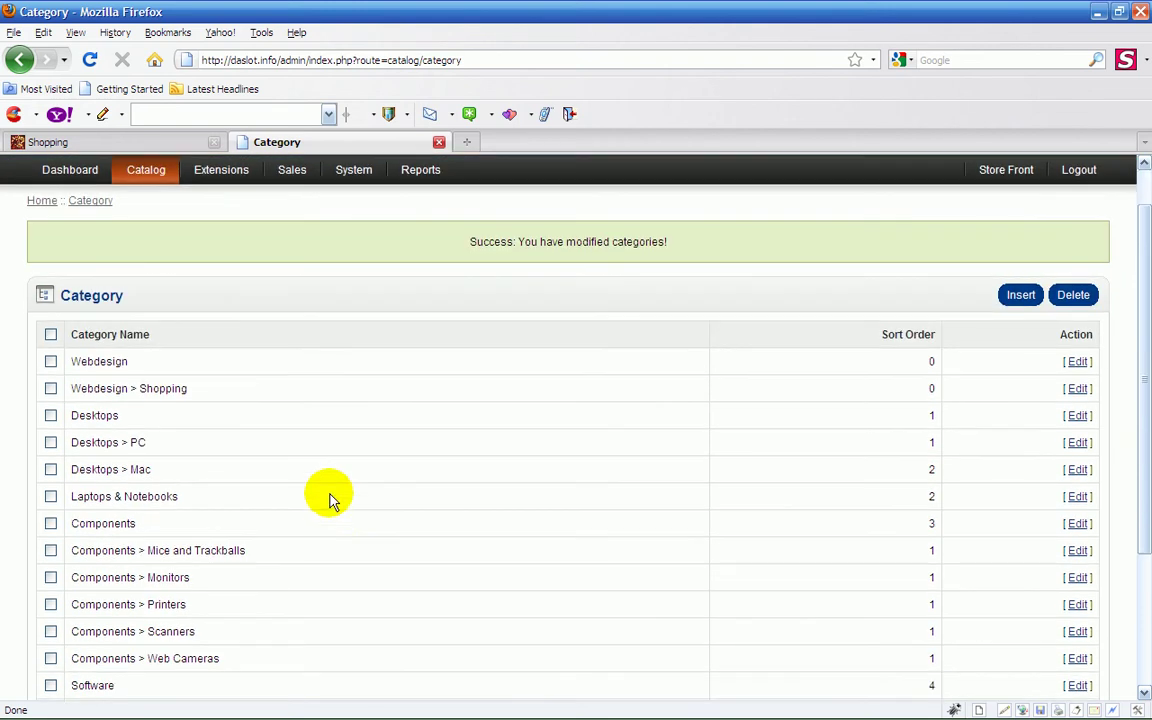
scroll(407, 523, down, 2)
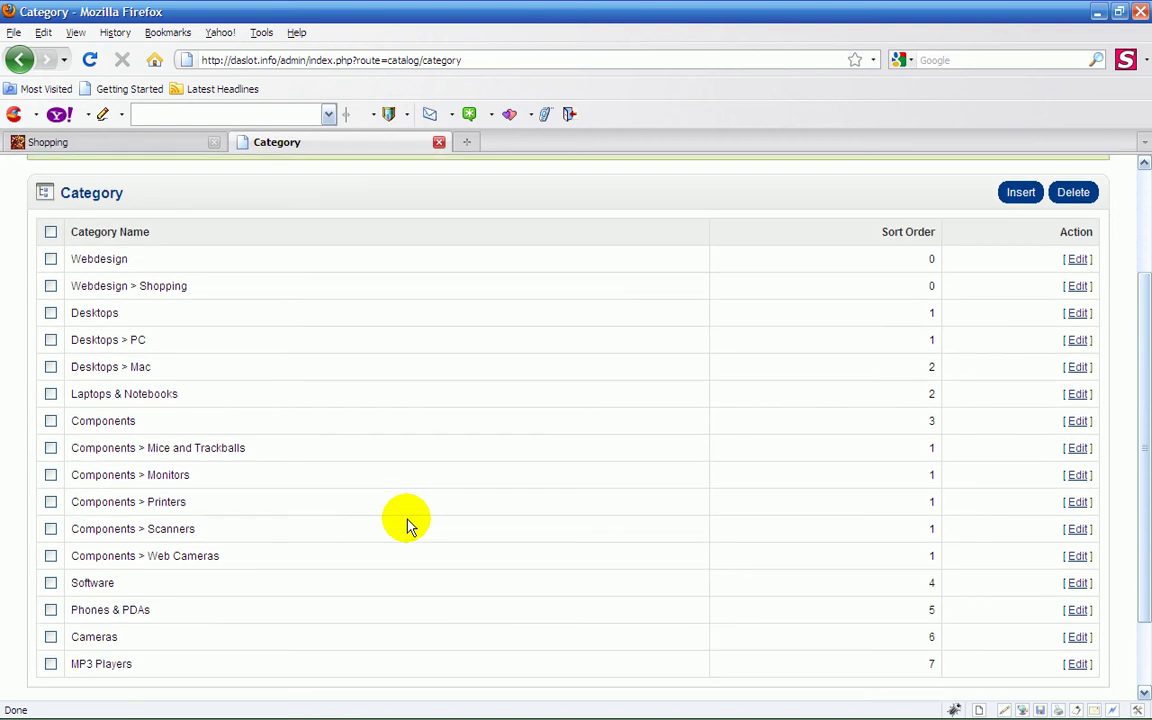
scroll(407, 523, up, 2)
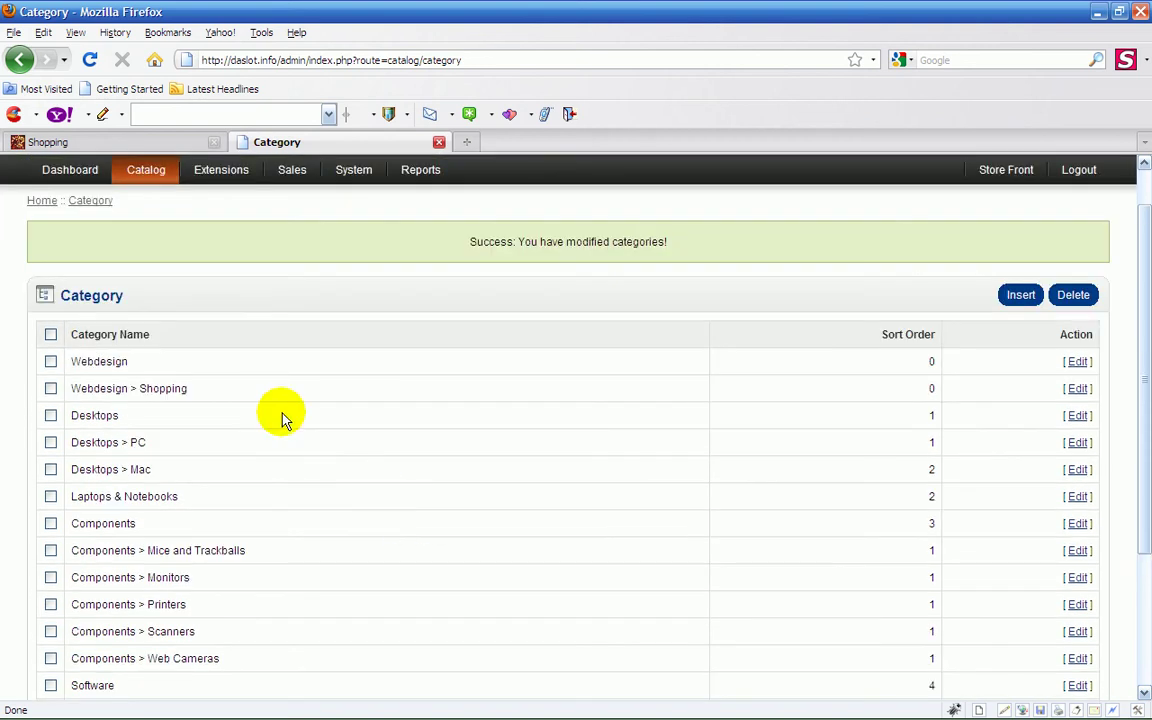
scroll(110, 395, down, 3)
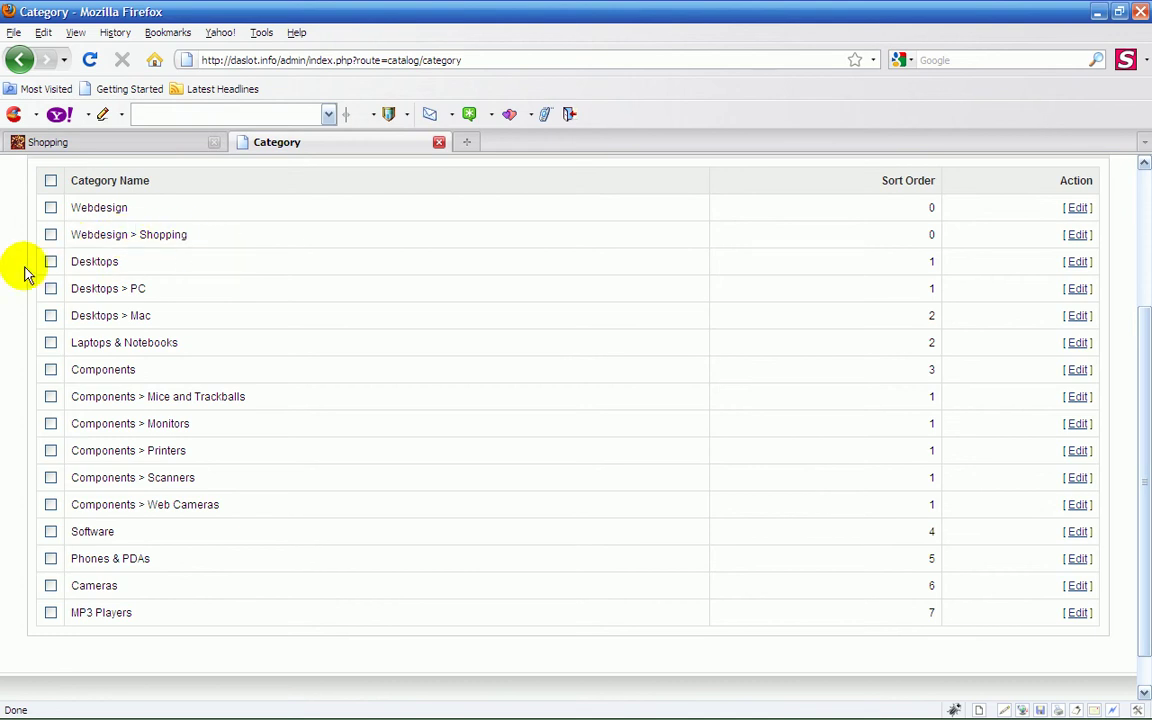
scroll(280, 294, up, 4)
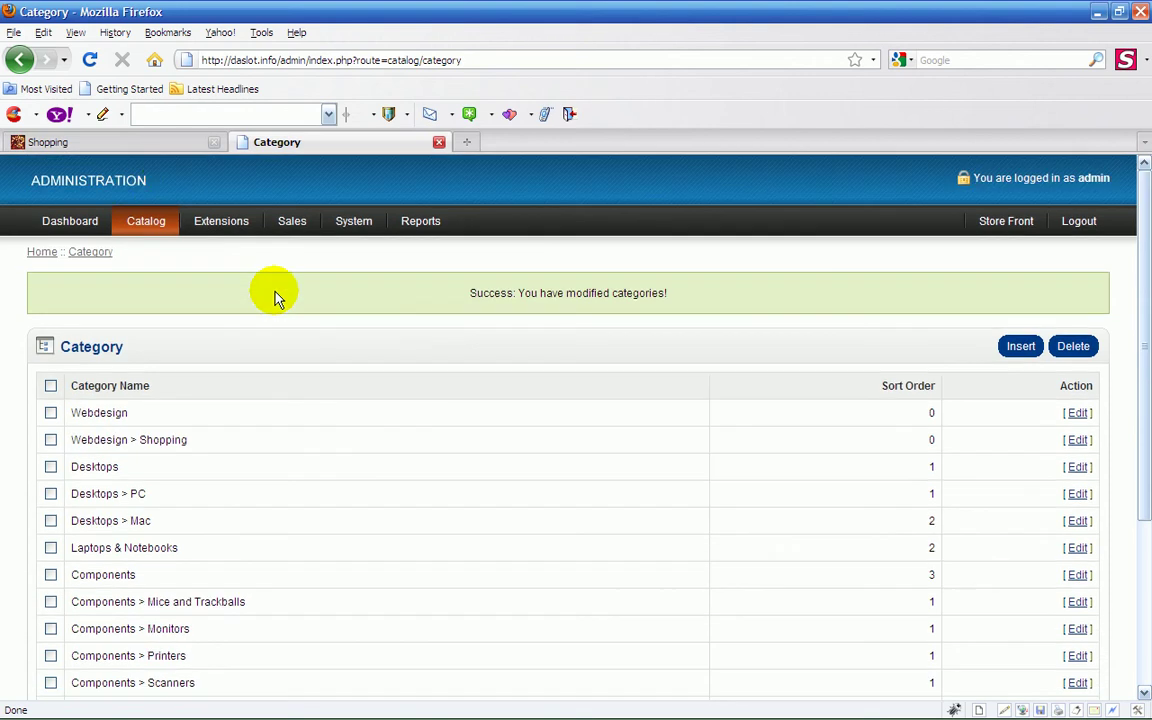
click(155, 141)
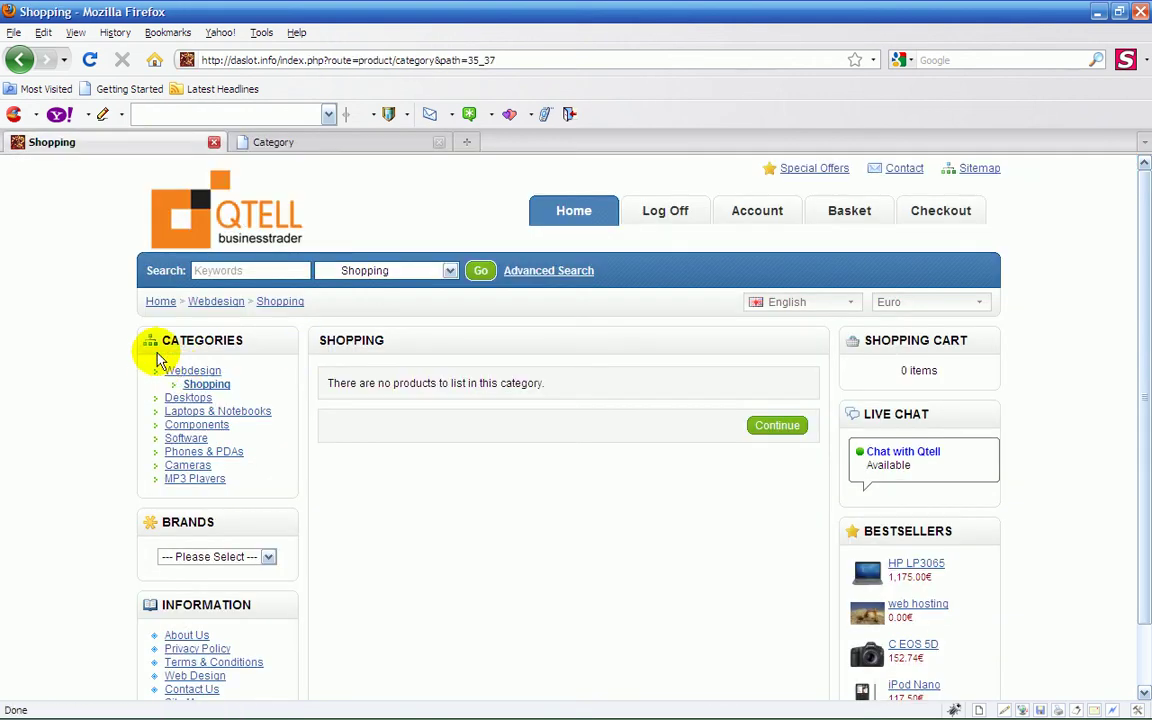
Go from the storefront home page to the Site Map, which lists Shopping under Webdesign.
click(160, 300)
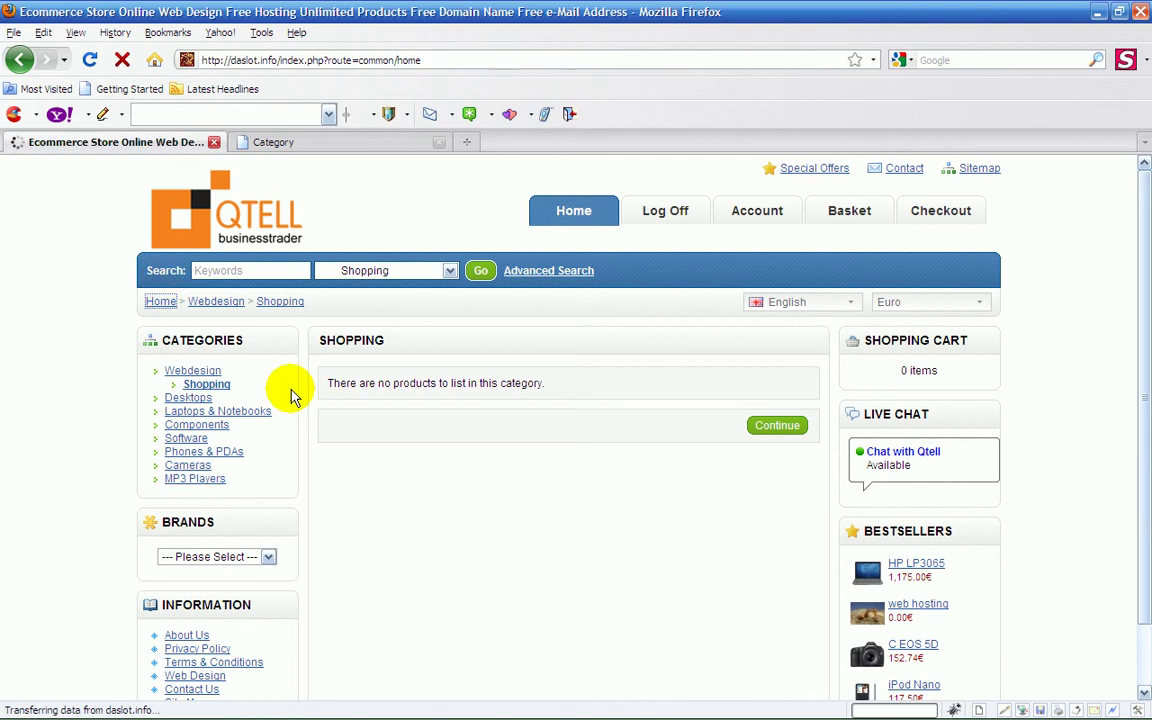
scroll(270, 380, down, 2)
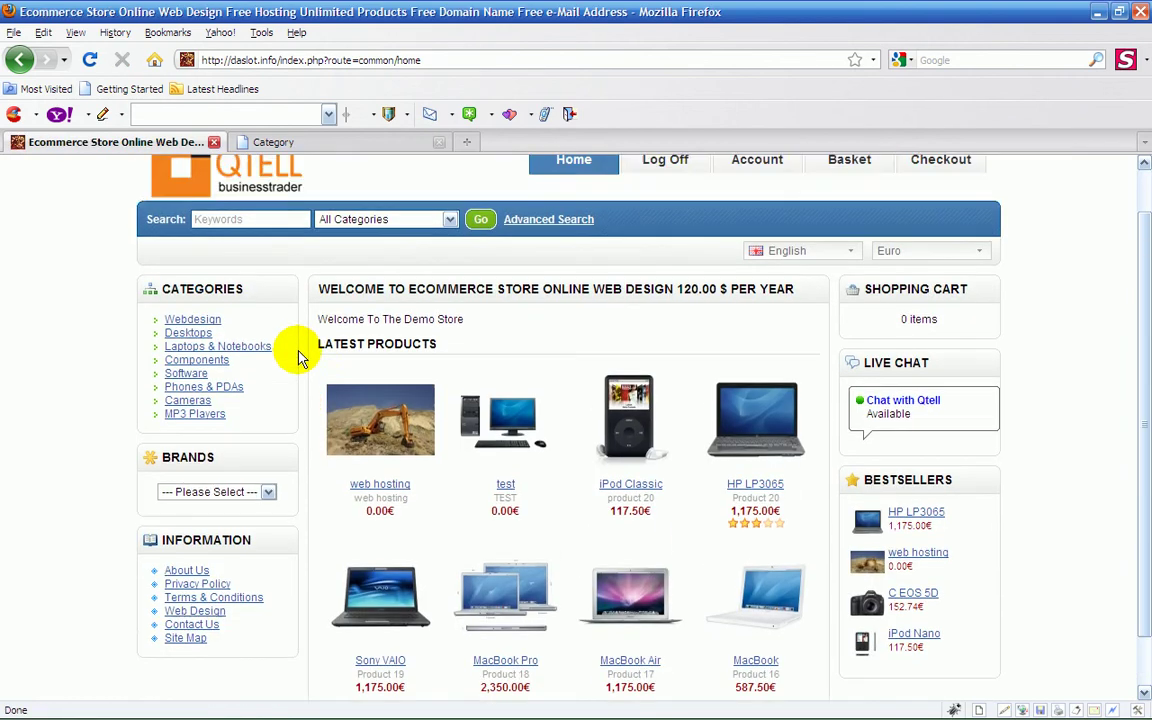
click(187, 578)
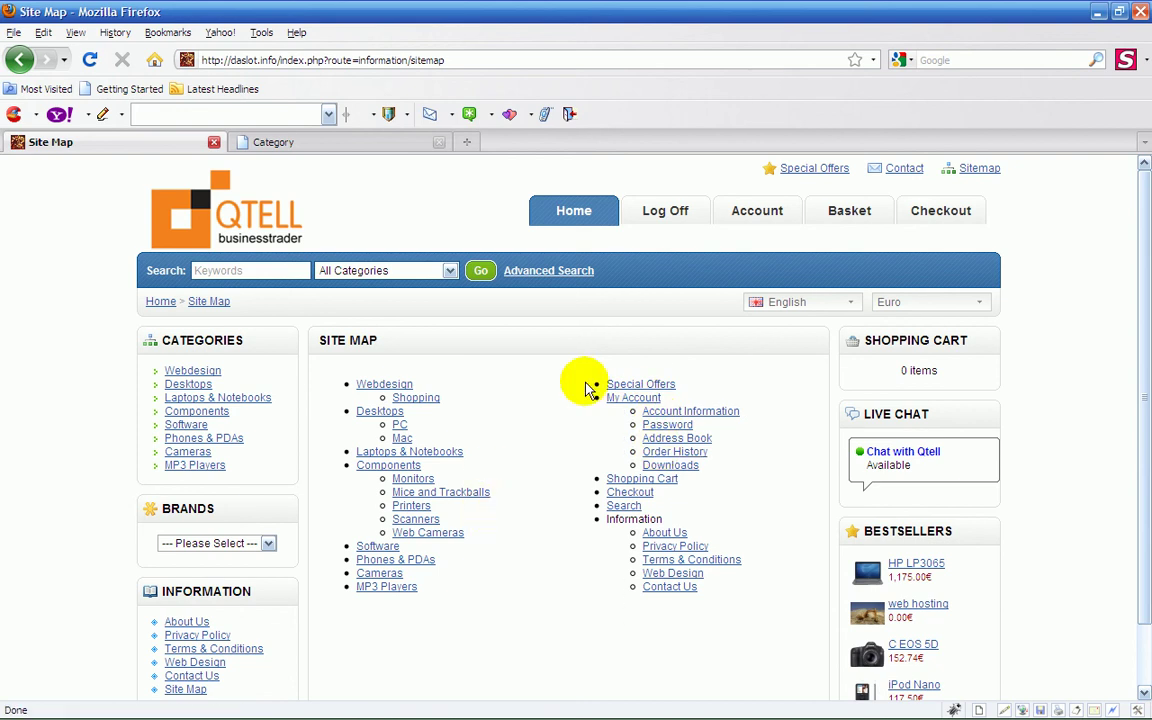
Return to the storefront home page and look it over.
scroll(512, 380, down, 3)
scroll(512, 385, up, 3)
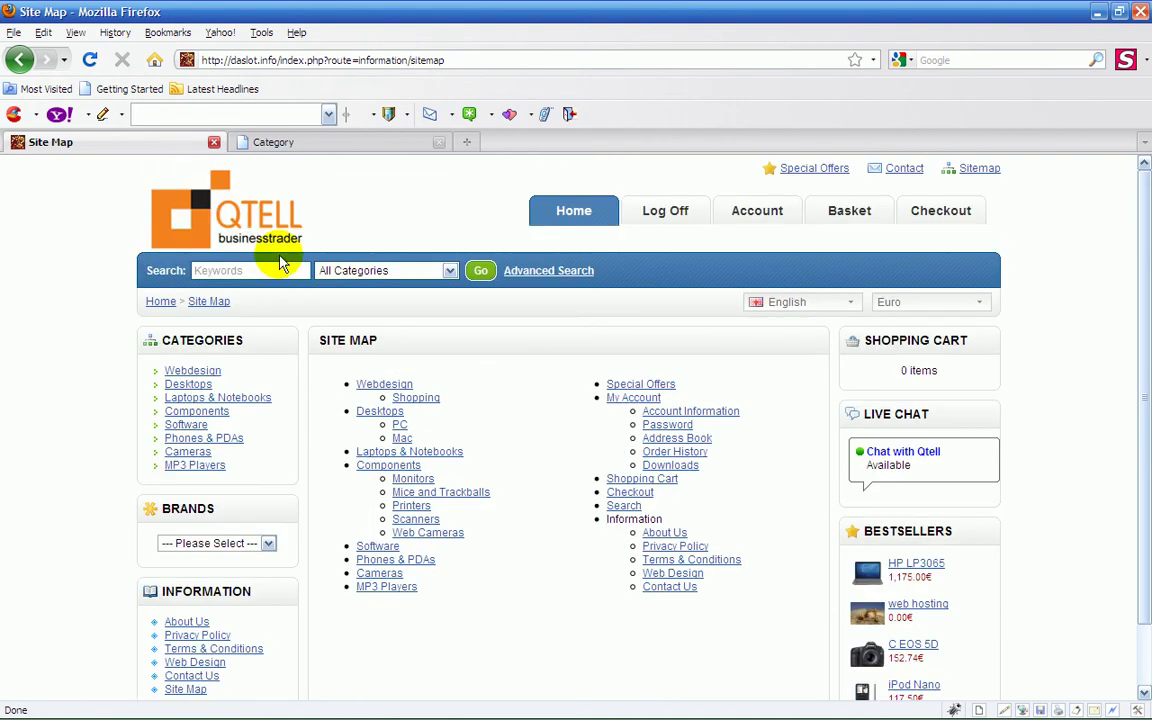
click(155, 306)
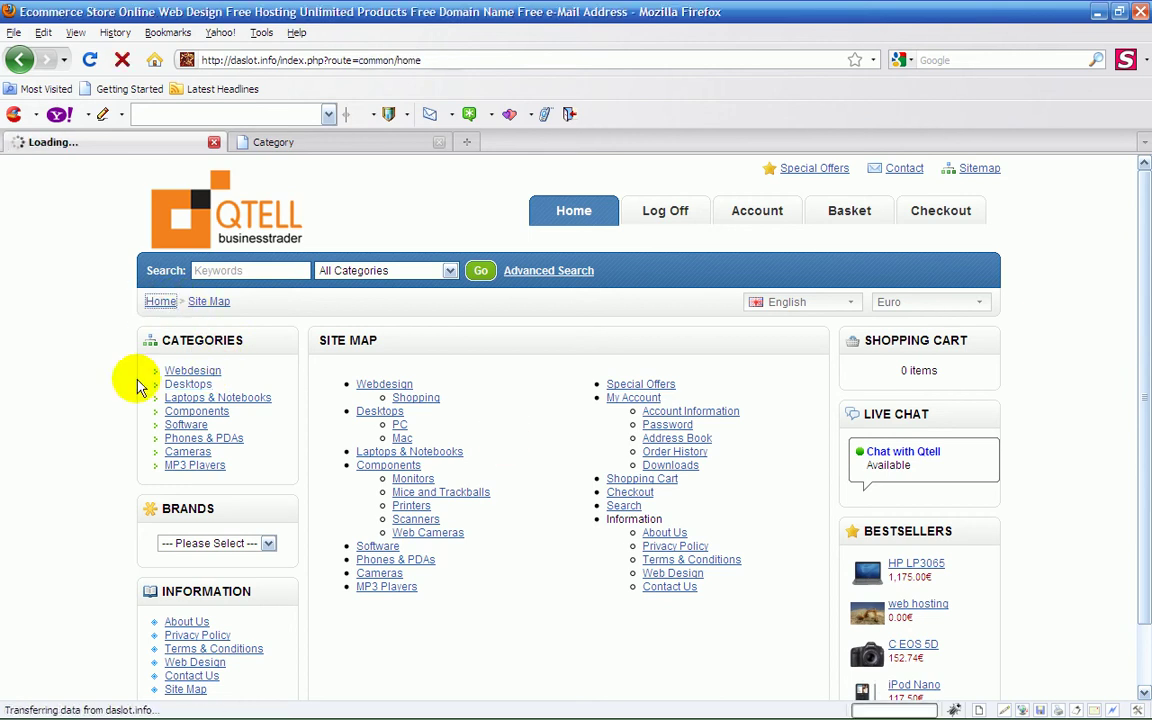
scroll(343, 390, down, 2)
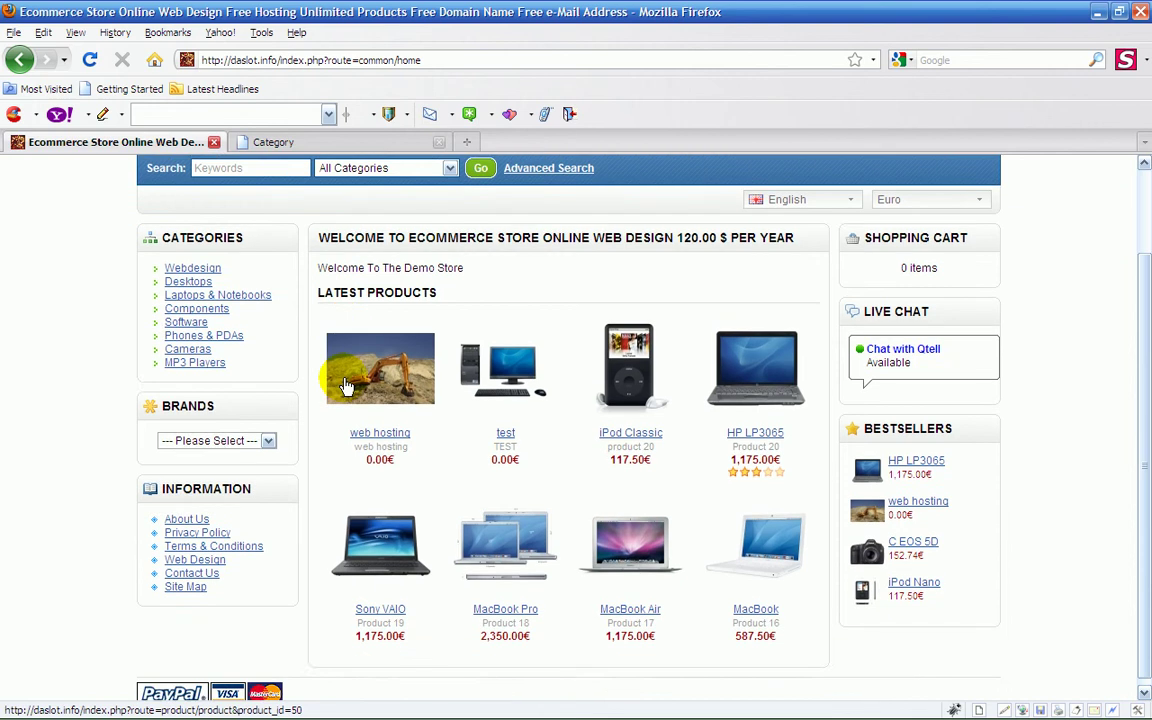
scroll(420, 384, up, 1)
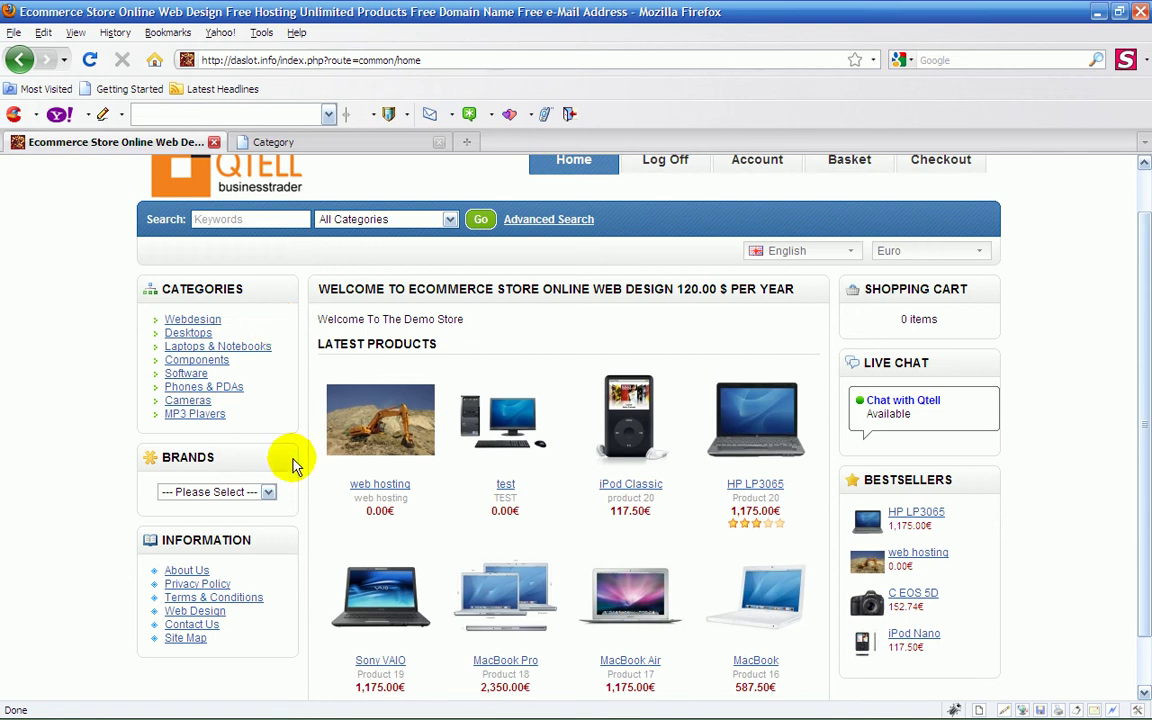
Browse the Brands dropdown without picking a brand, then return to the admin category list.
click(268, 492)
click(268, 492)
click(268, 492)
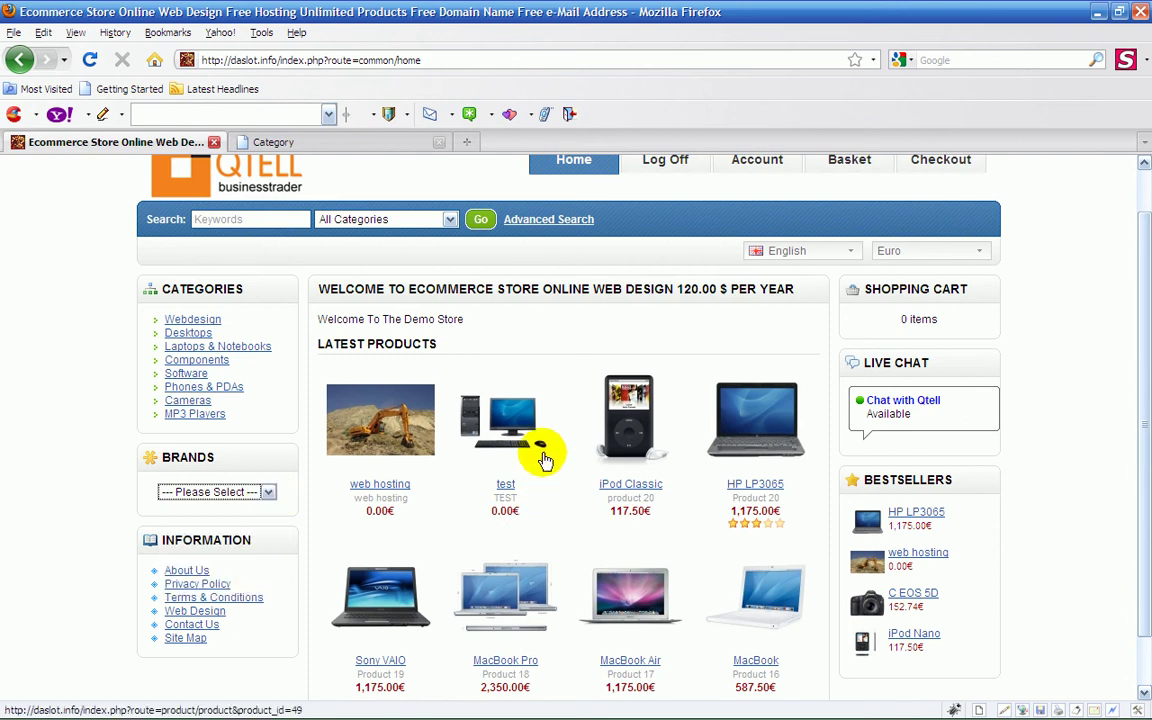
scroll(540, 456, up, 1)
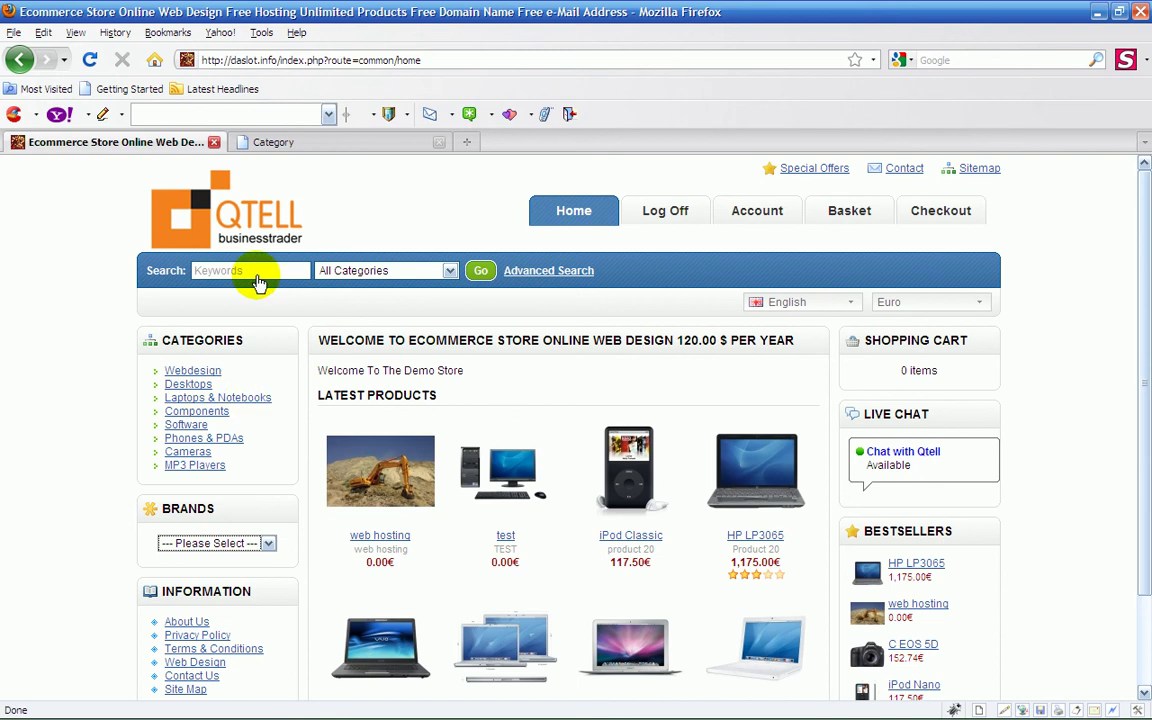
click(328, 146)
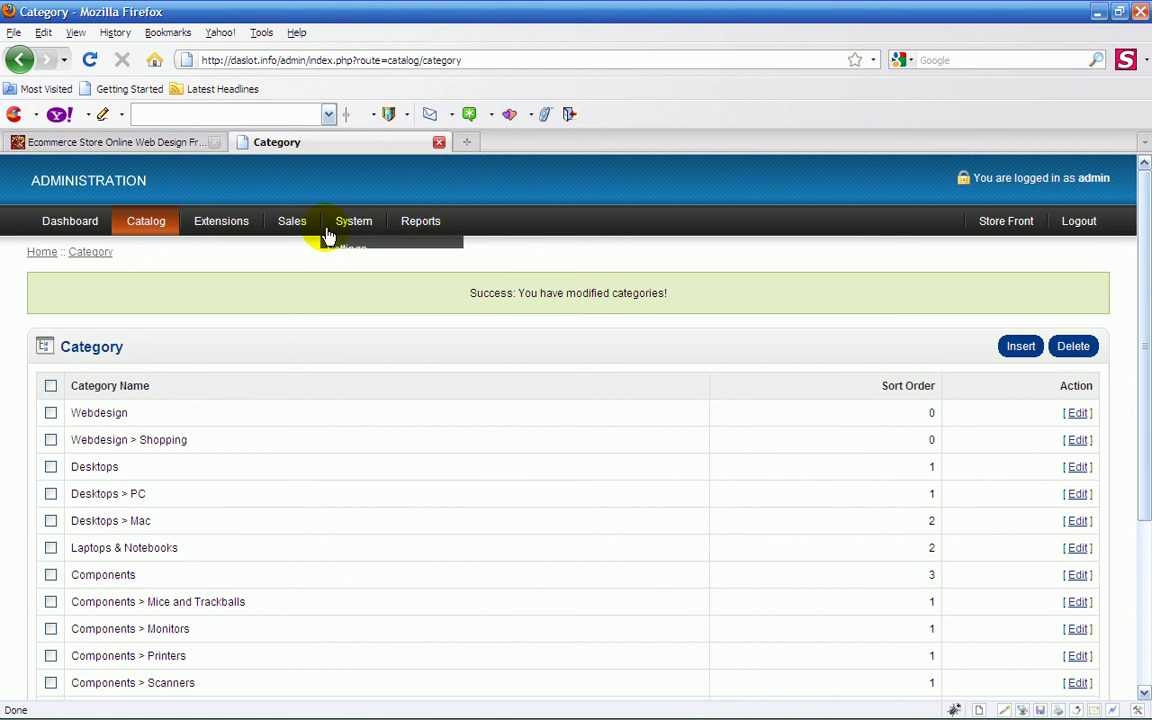
Start a new category with the Insert button on the admin Category list.
scroll(437, 443, down, 3)
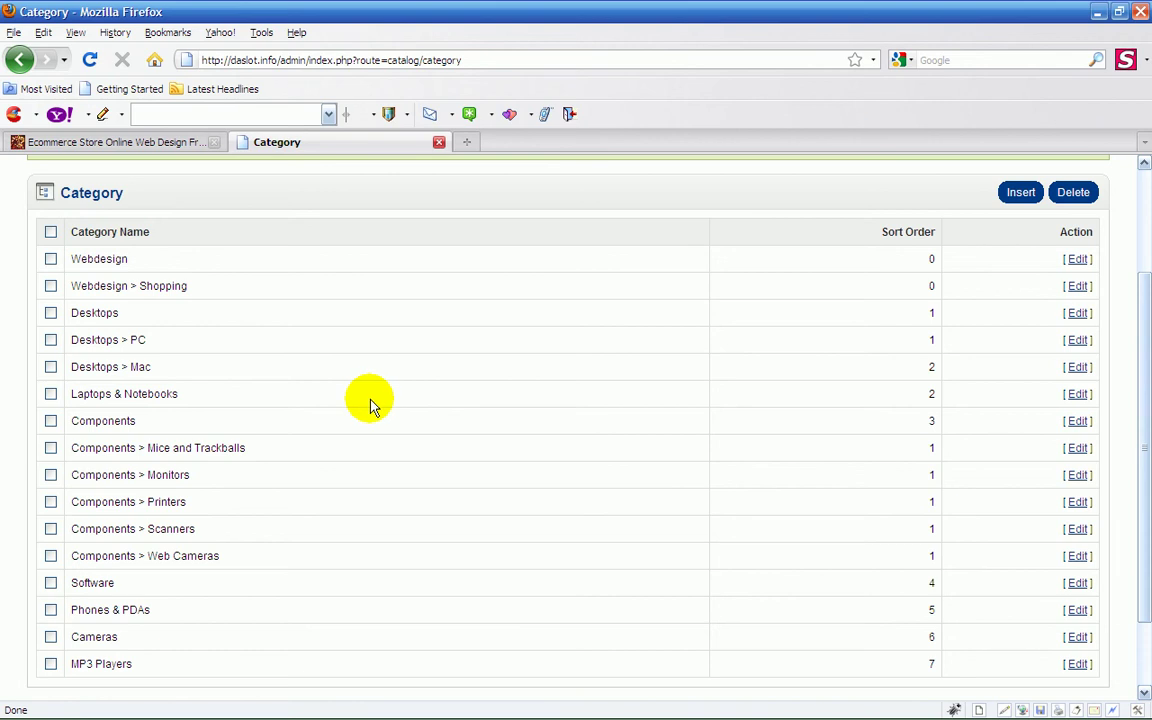
scroll(372, 405, up, 2)
click(1021, 300)
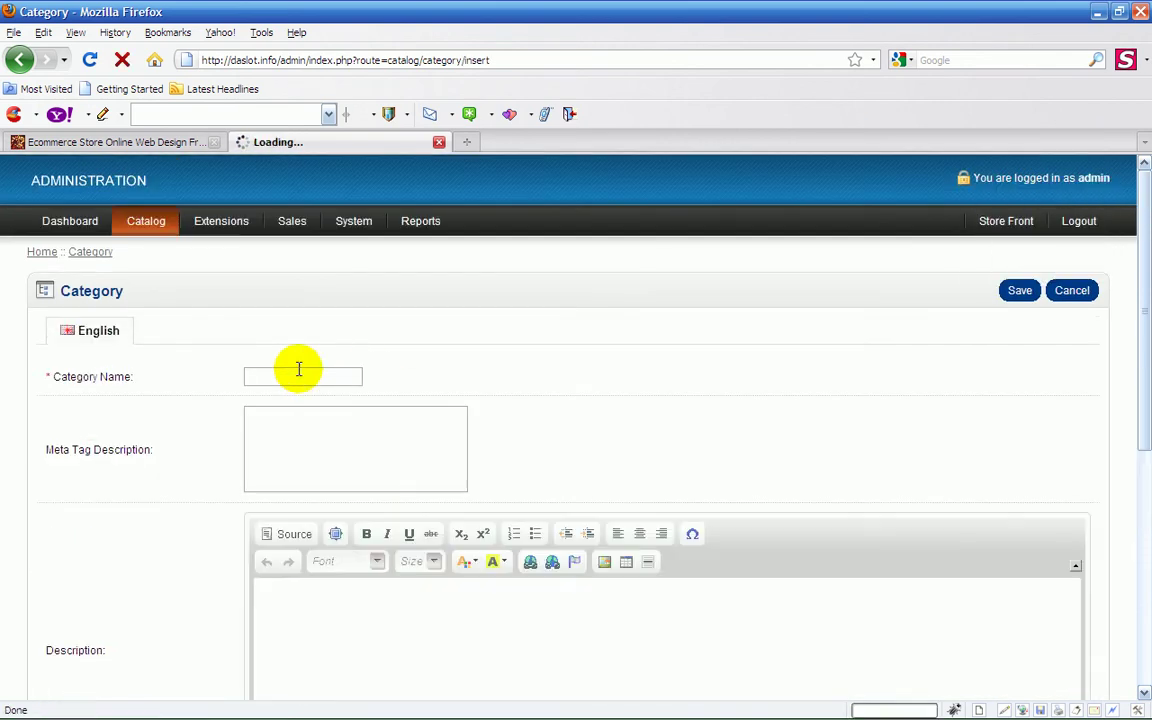
Name the new category 'test' and enter 'qqqq' as its meta tag description and description.
click(288, 376)
text(test)
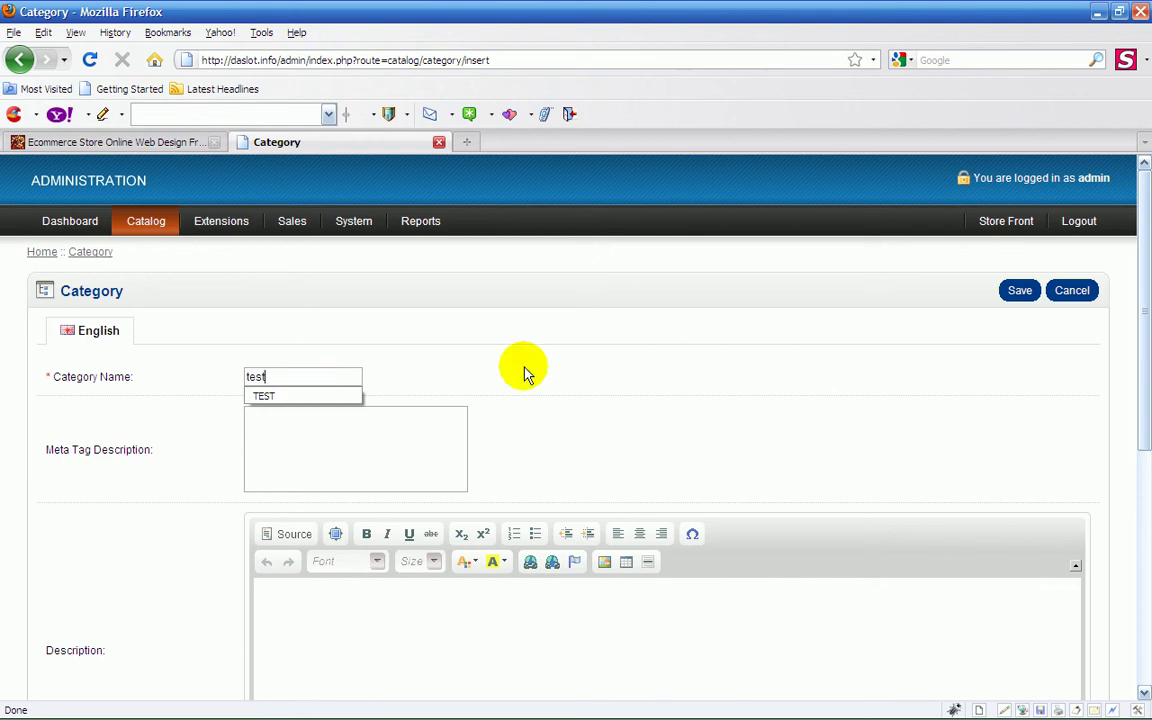
click(265, 416)
text(qqqq)
scroll(463, 417, down, 4)
click(316, 405)
text(qqqq)
Leave the parent category as None, set sort order 4, and save the category.
scroll(470, 494, down, 3)
click(432, 459)
click(432, 459)
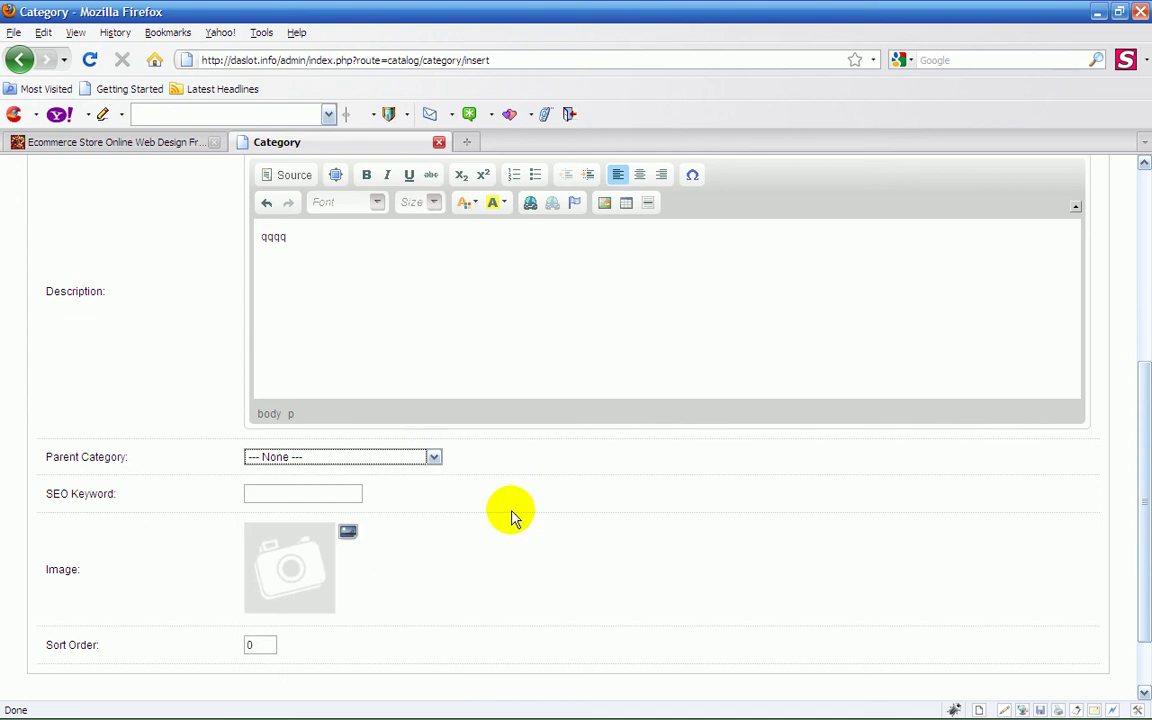
click(259, 643)
key(BackSpace)
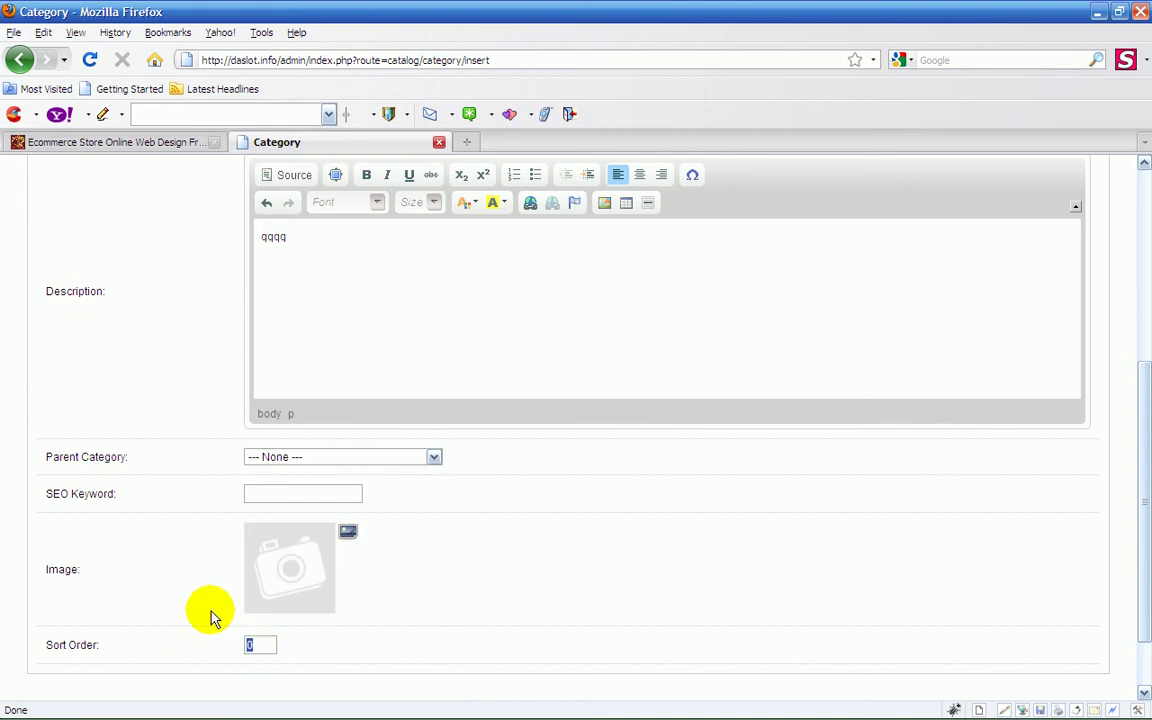
text(4)
scroll(445, 565, up, 5)
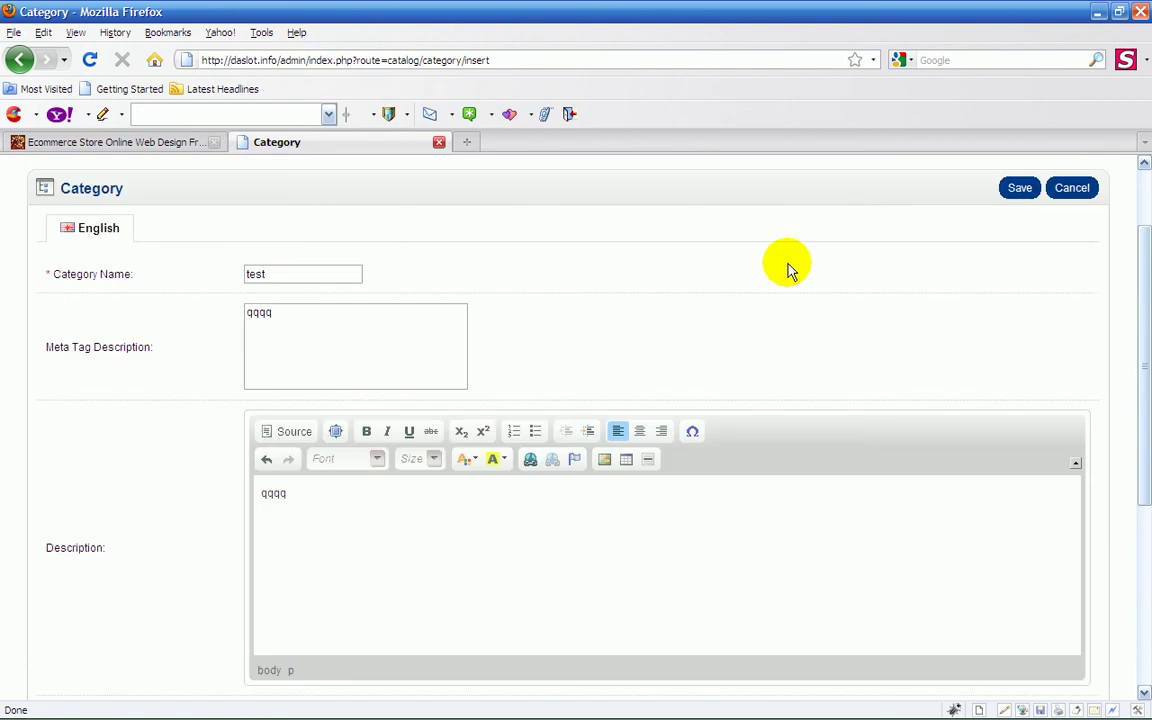
click(1020, 188)
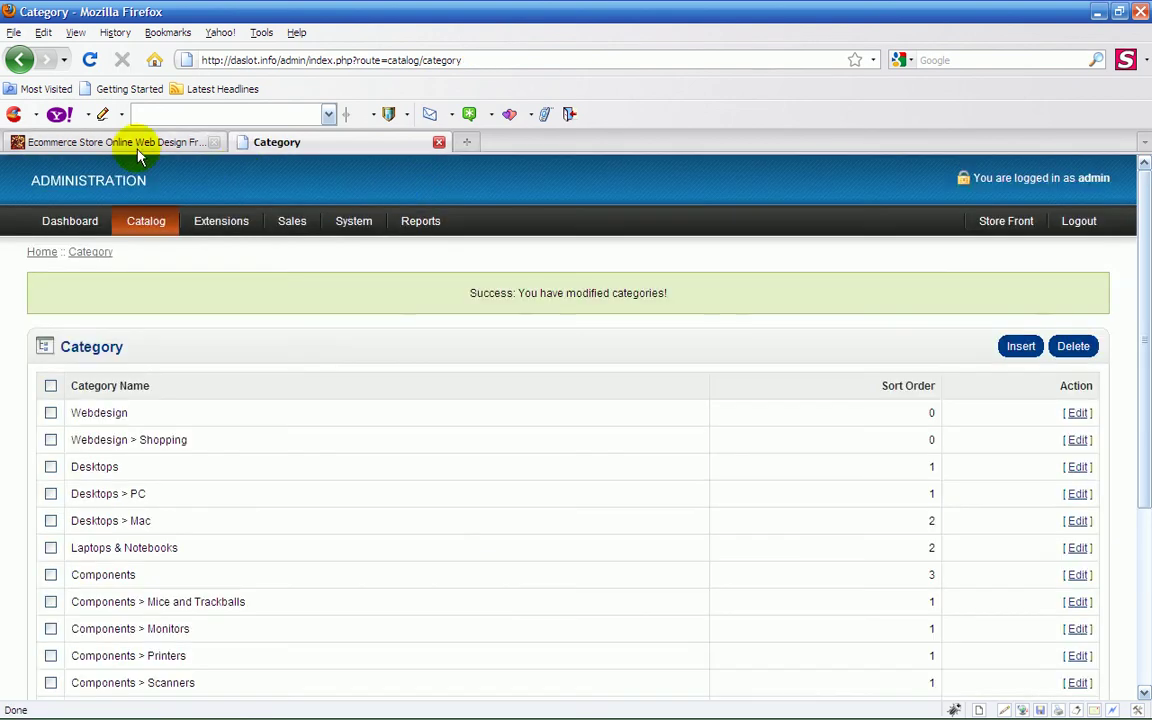
Reload the storefront to see 'test' among the categories, then return to the admin category list.
click(138, 150)
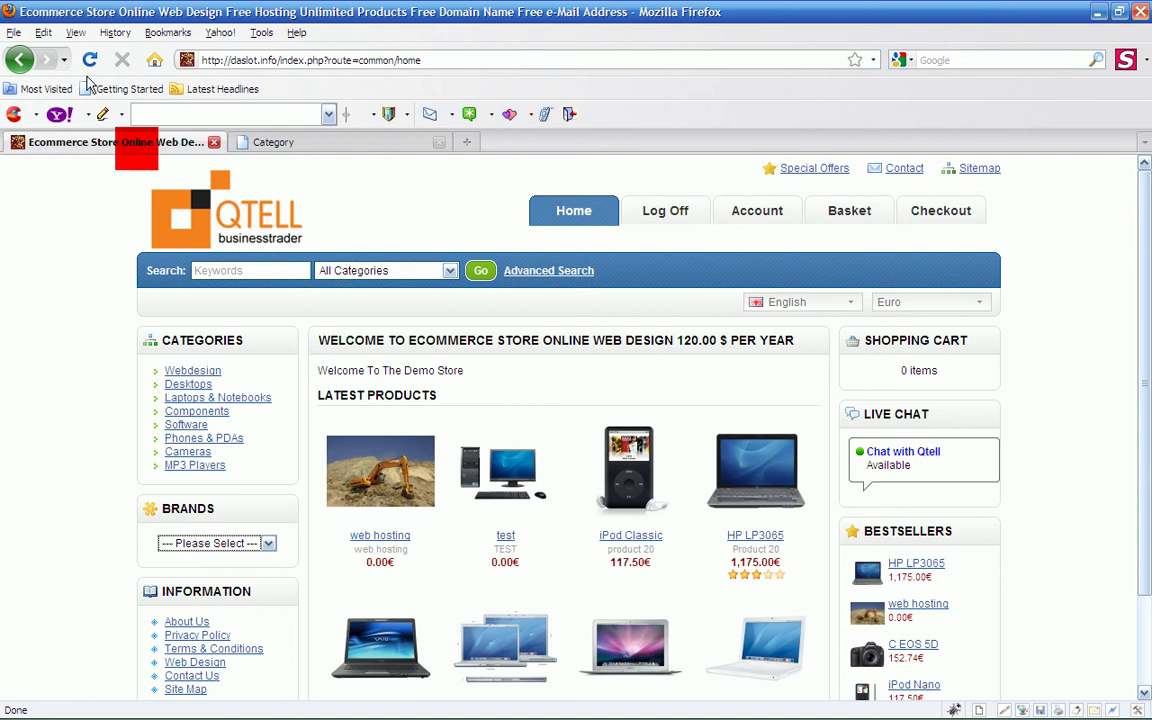
click(89, 59)
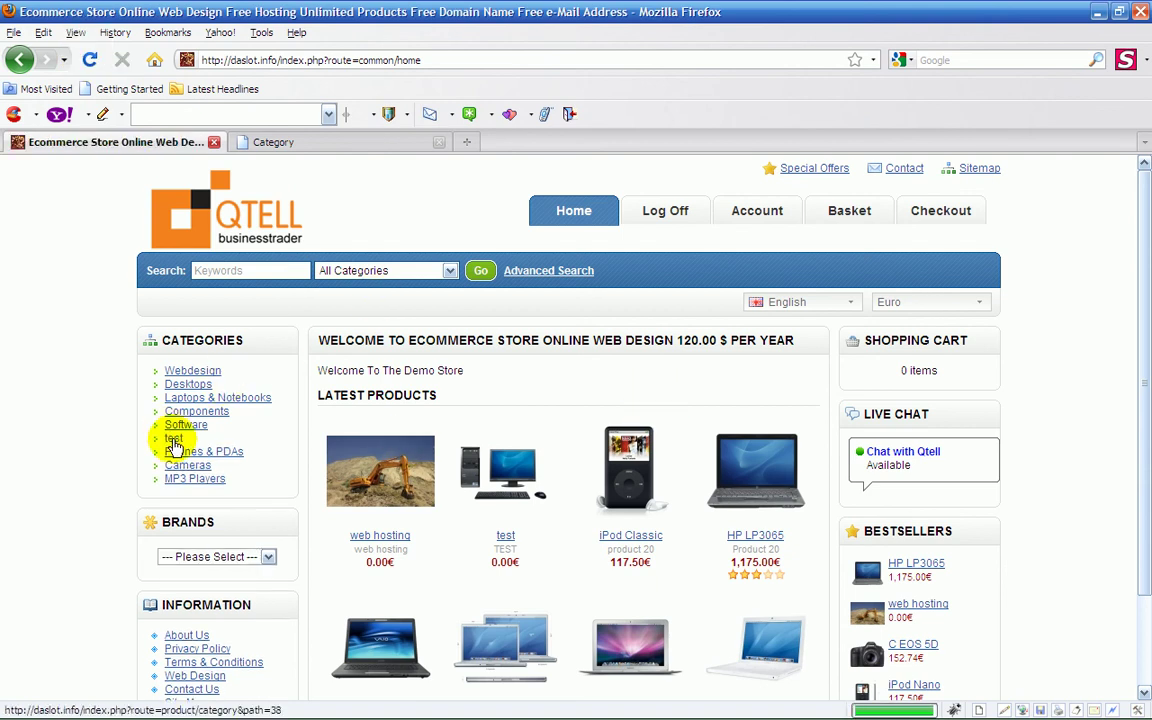
click(276, 148)
scroll(414, 216, down, 3)
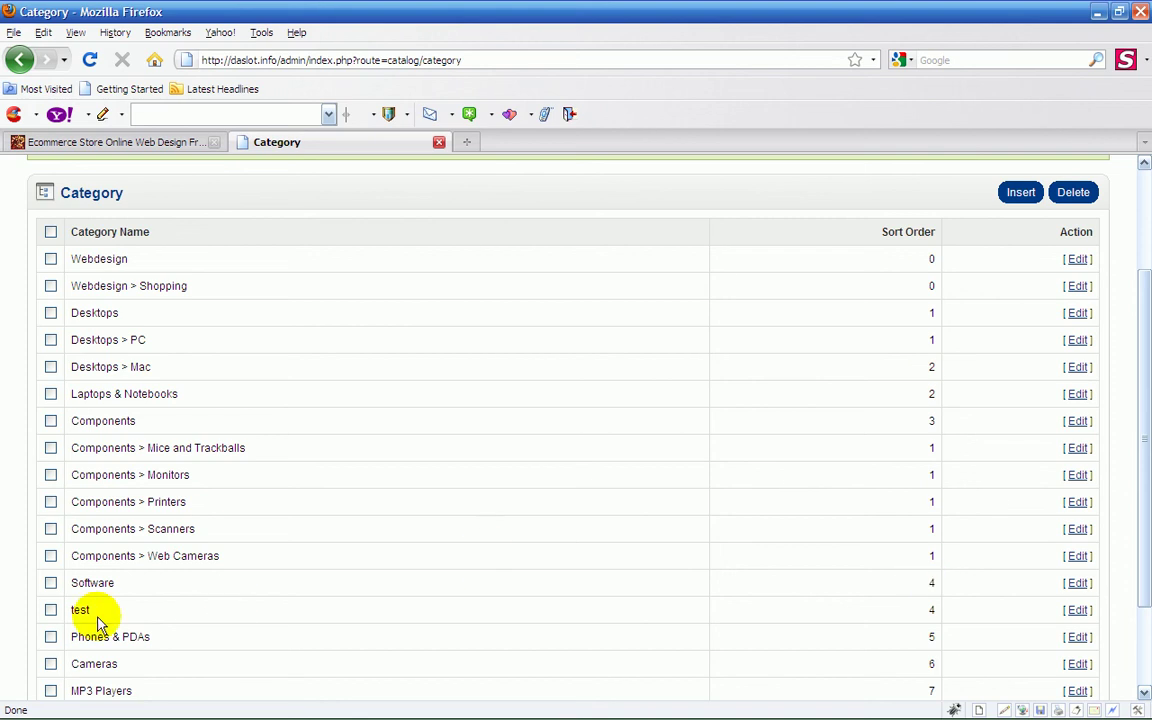
Edit 'test' to have sort order 9 and Software as its parent category, then save.
click(1077, 609)
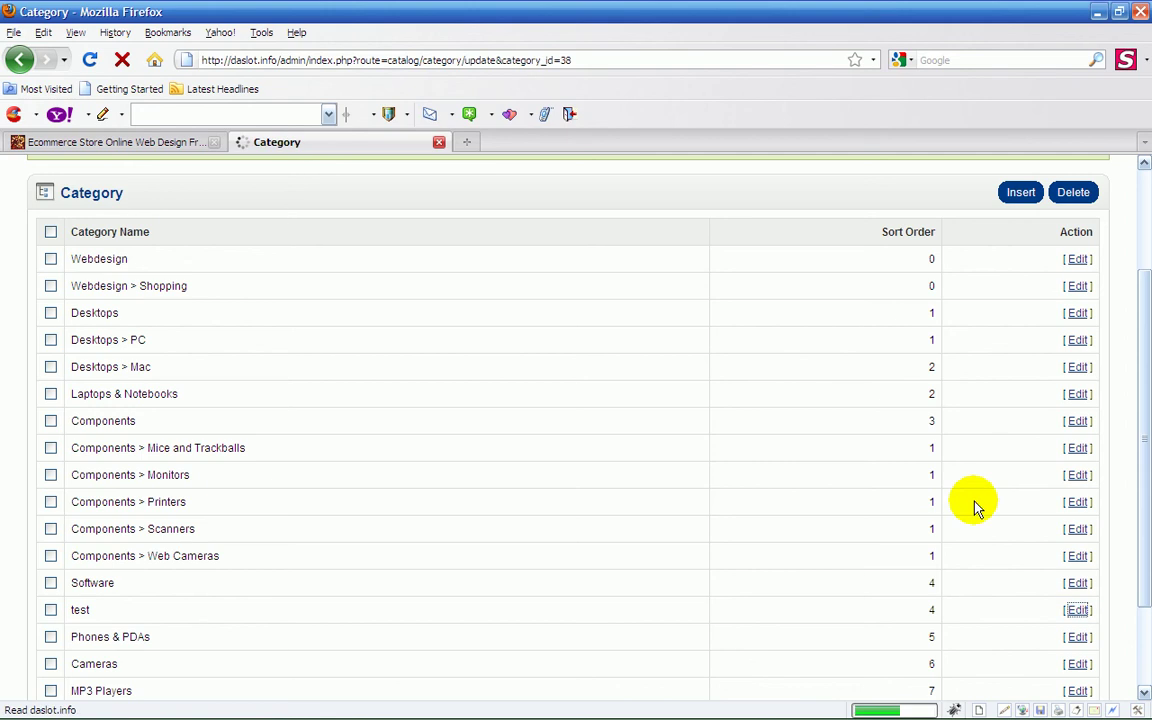
scroll(481, 381, down, 5)
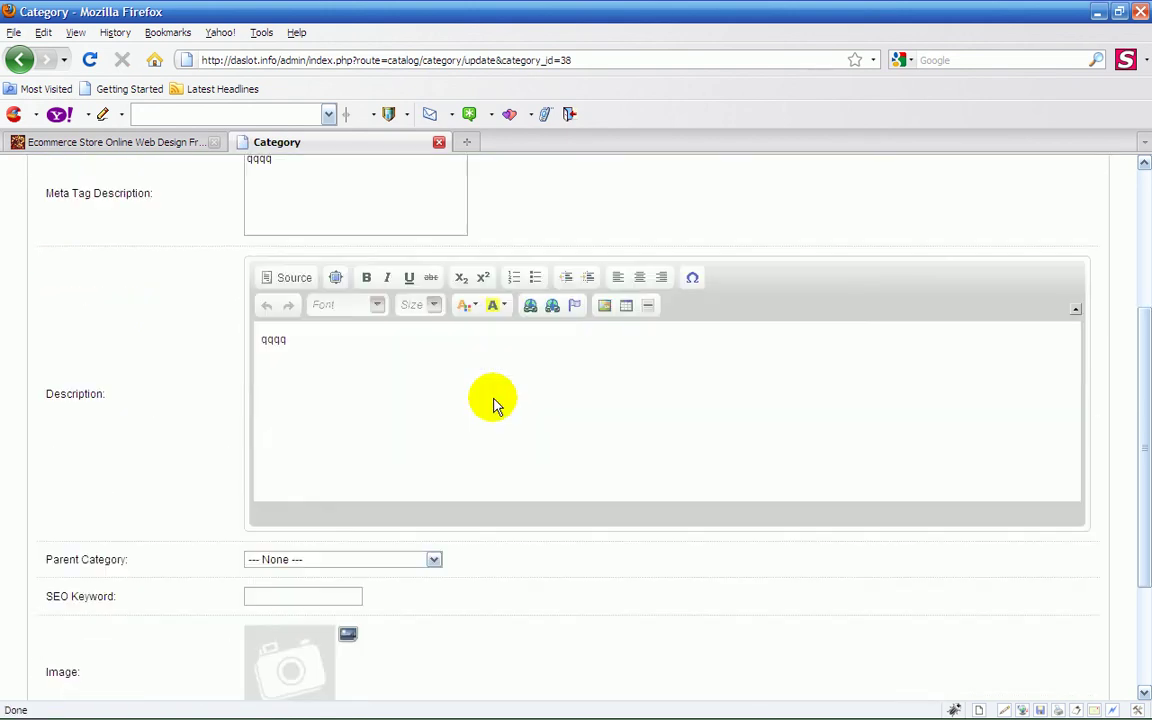
scroll(492, 415, down, 2)
double_click(262, 566)
key(BackSpace)
text(9)
click(433, 377)
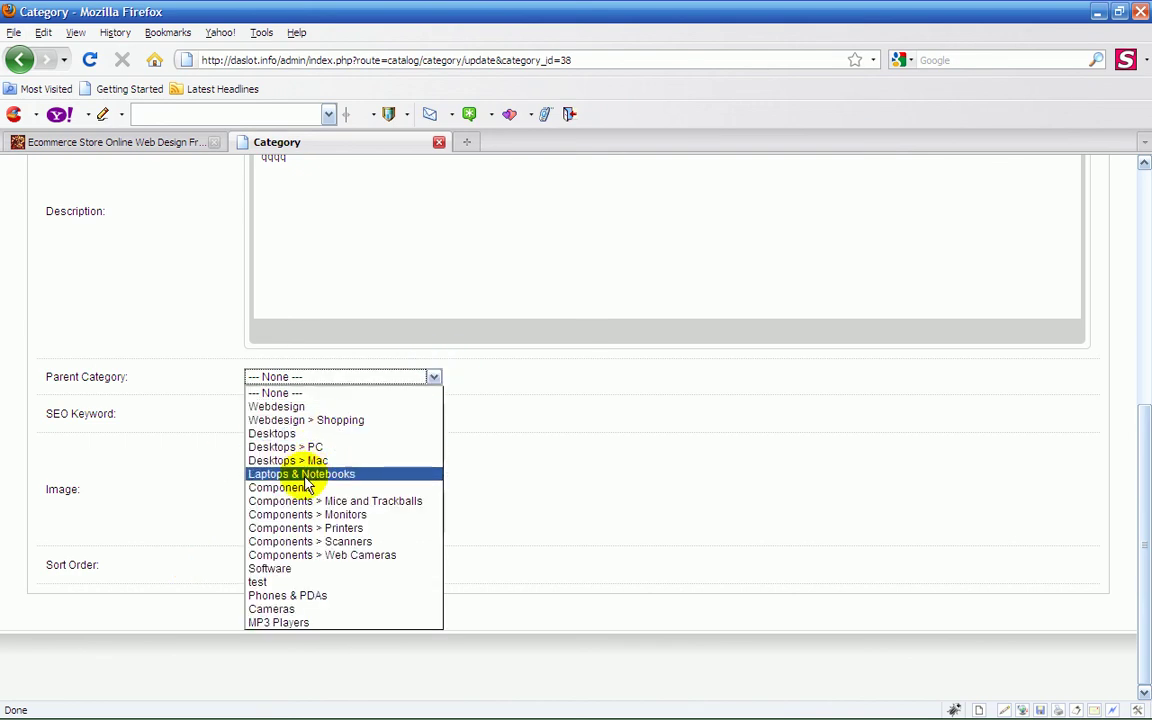
click(271, 568)
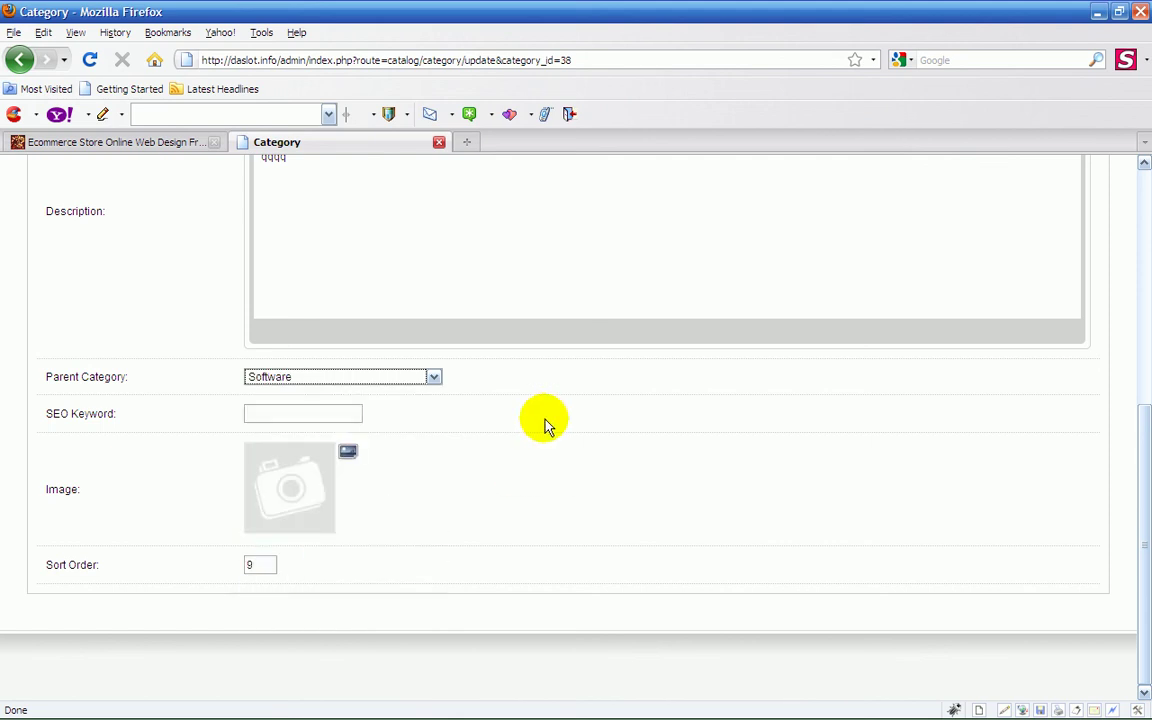
scroll(530, 445, up, 8)
click(1020, 291)
Reload the storefront and open Software to see 'test' nested, then return to the admin list.
click(168, 145)
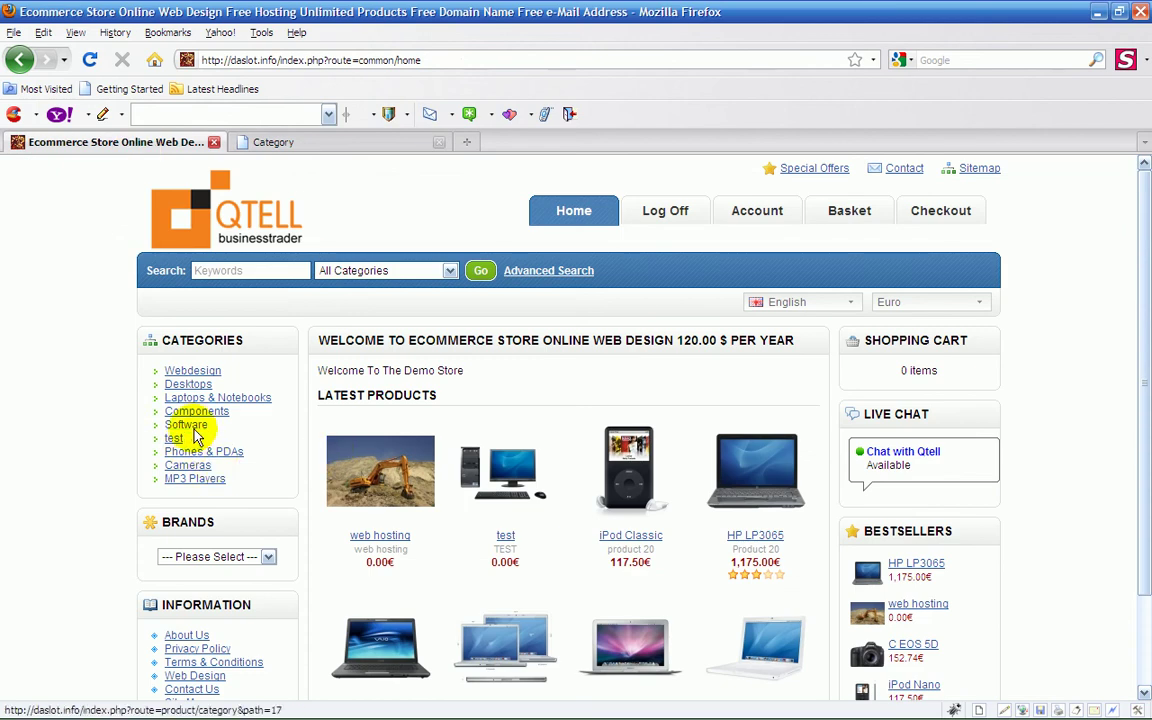
click(88, 62)
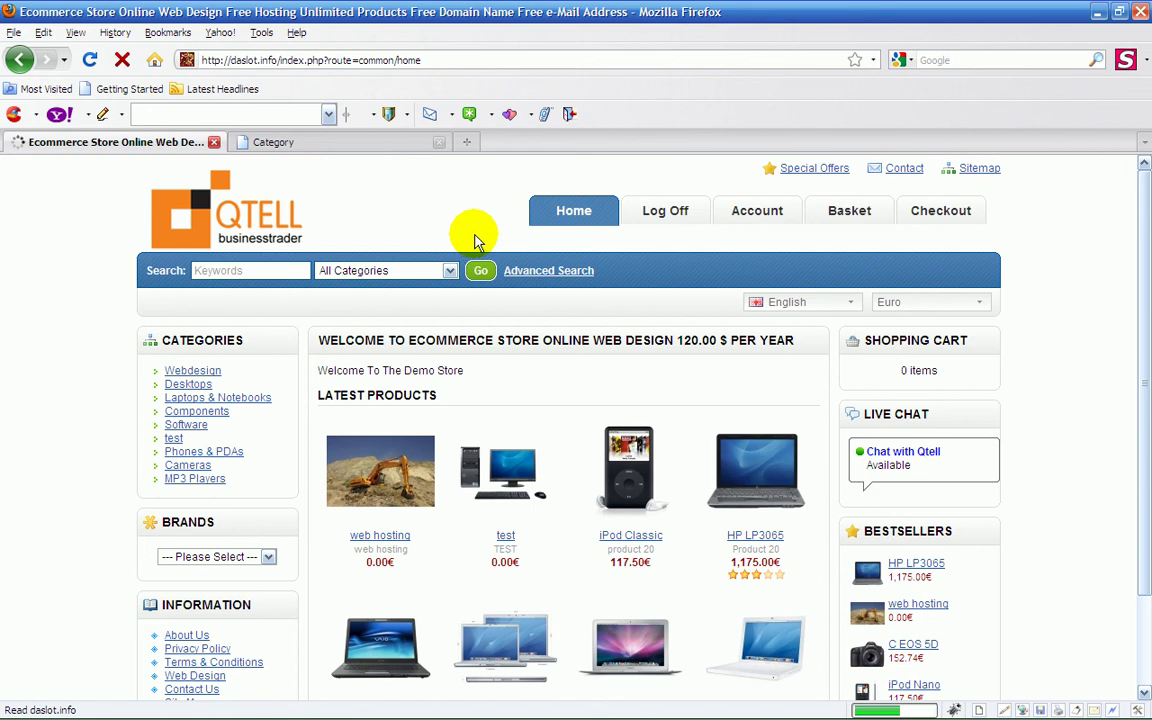
click(191, 428)
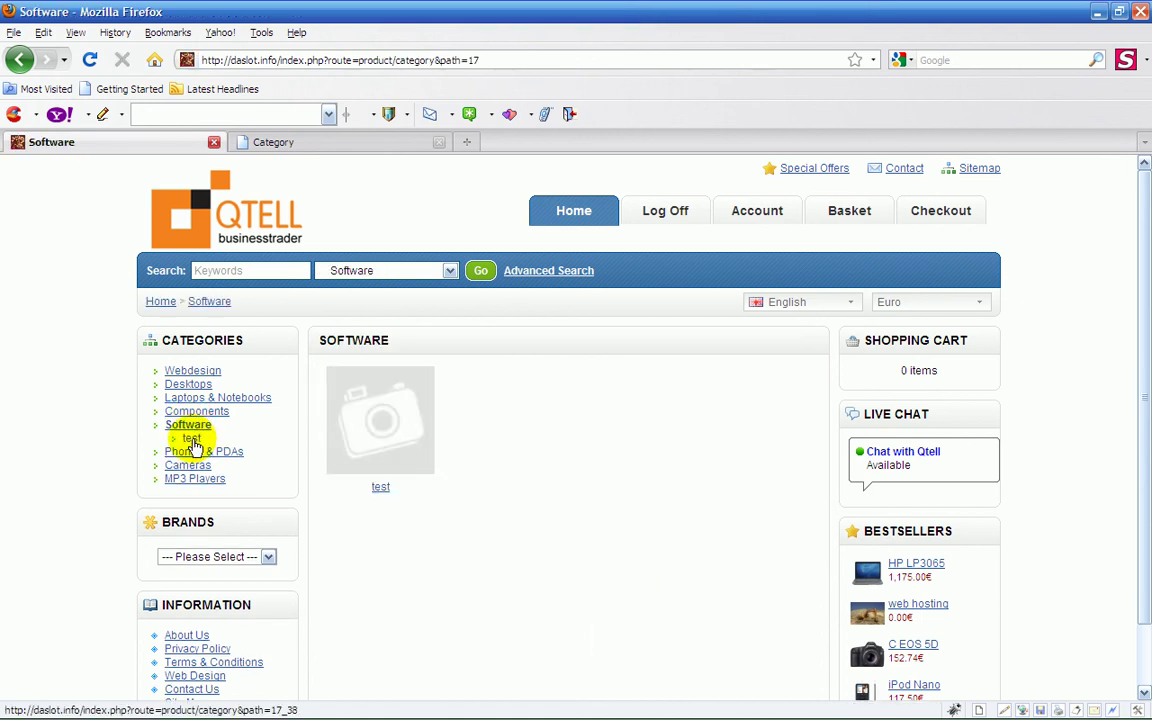
click(268, 140)
Assign apple_logo.jpg as the Webdesign category image, save it, and go back to the storefront.
scroll(470, 472, down, 4)
scroll(600, 385, up, 2)
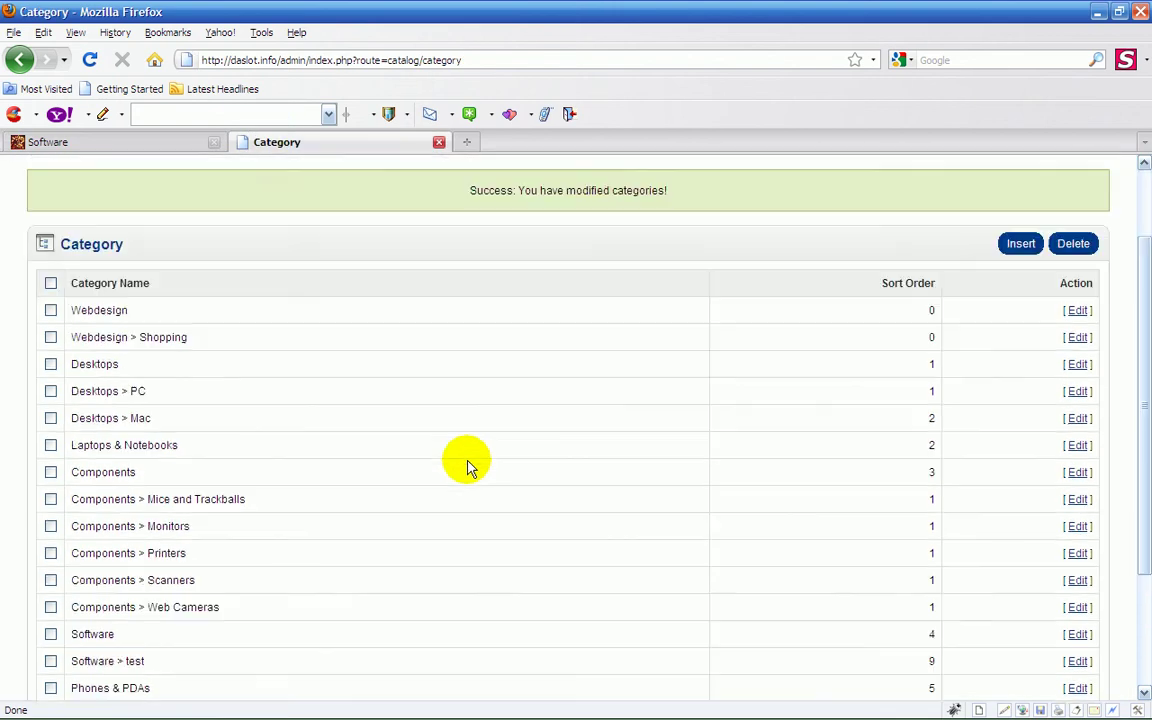
click(1077, 312)
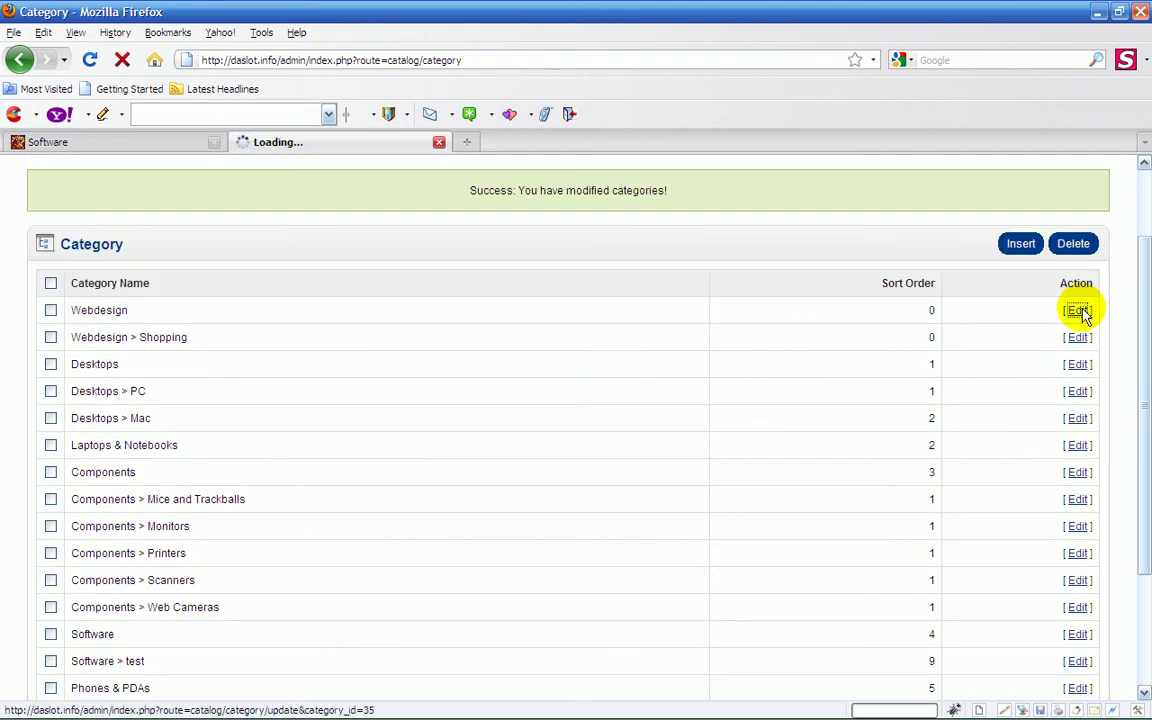
scroll(560, 416, down, 6)
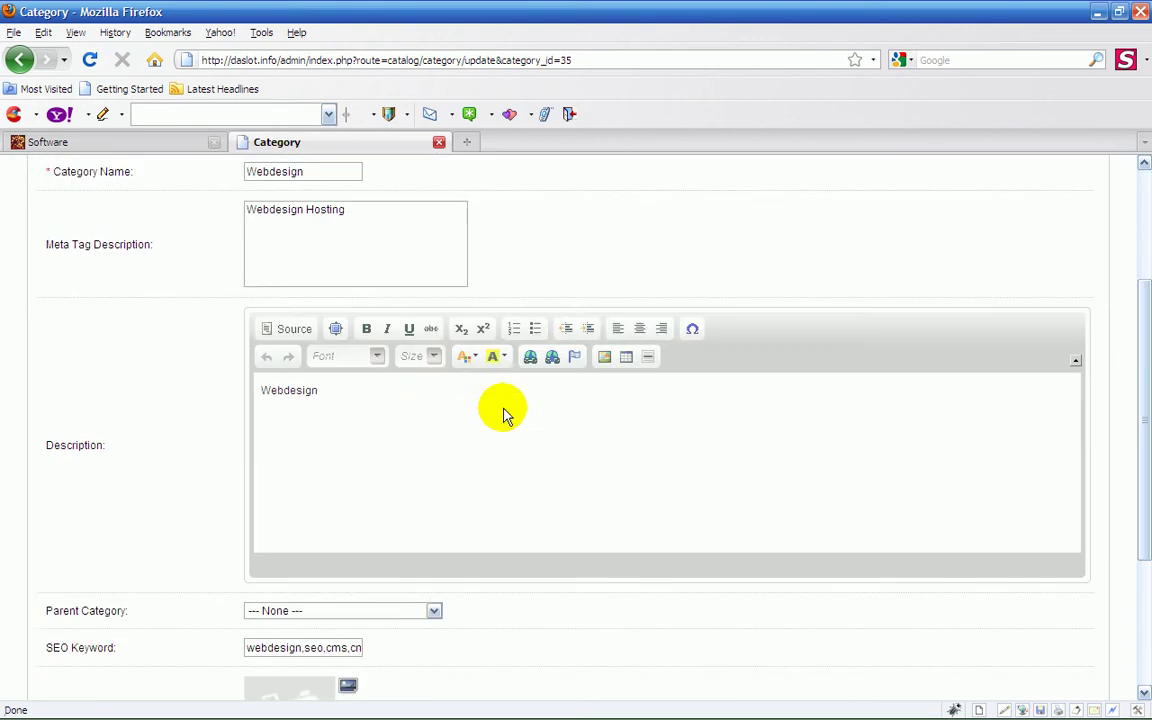
scroll(355, 520, down, 1)
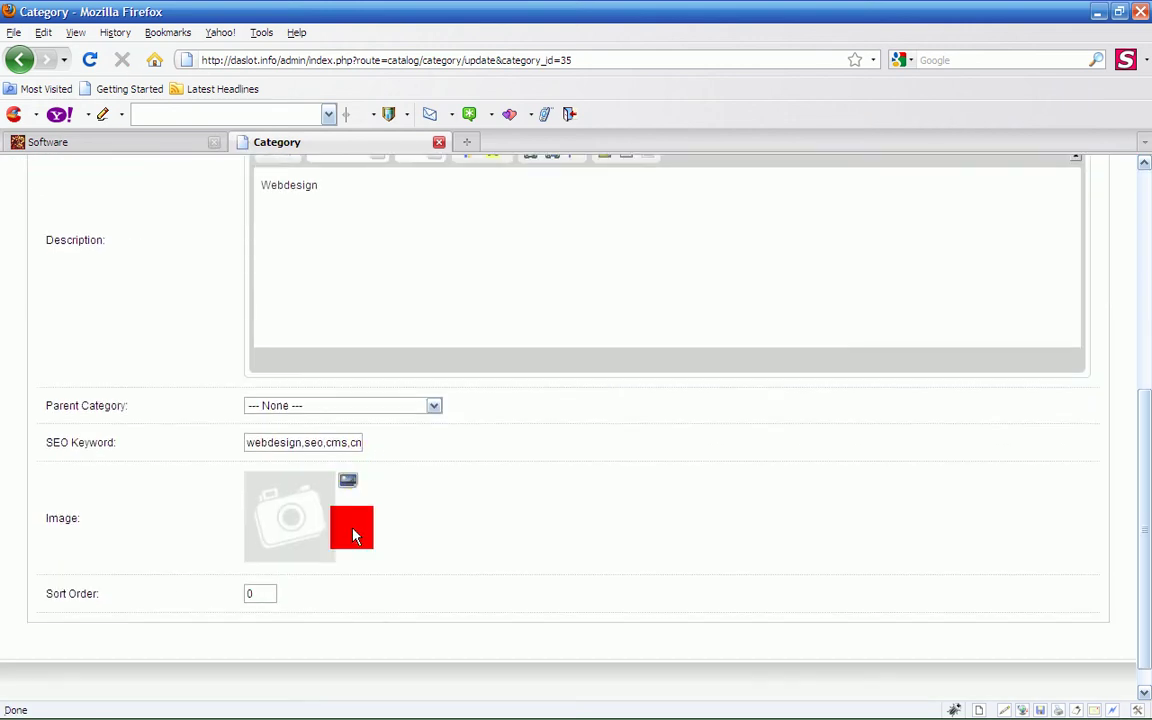
click(348, 484)
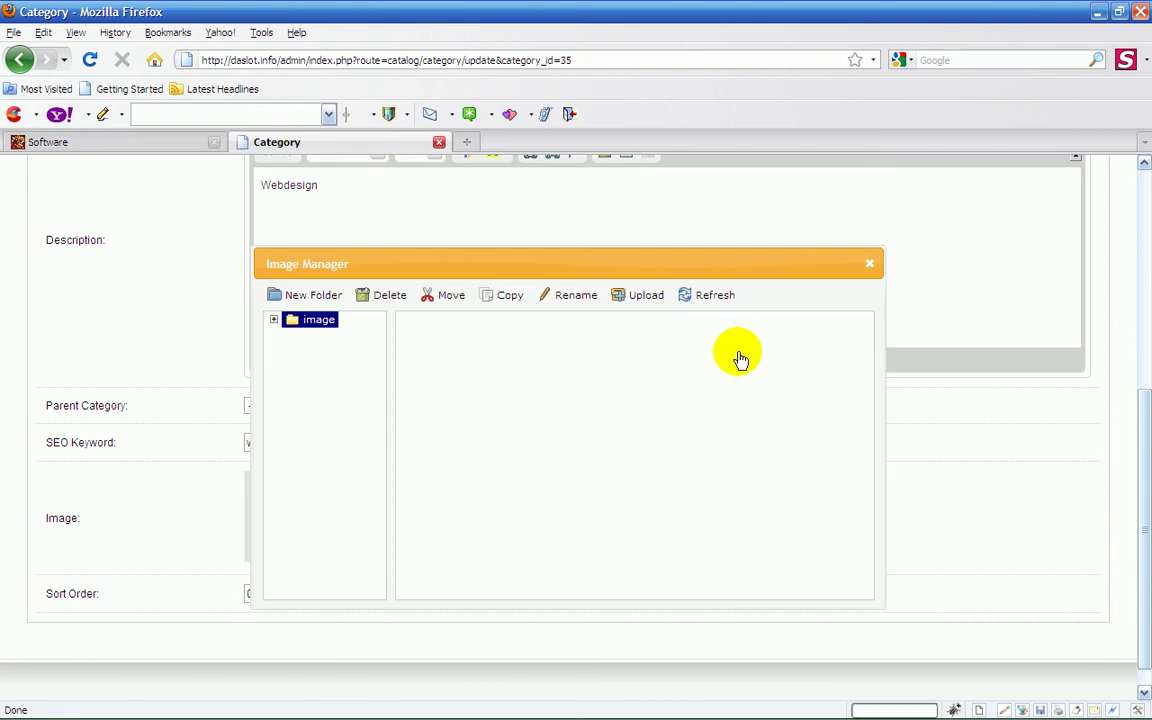
double_click(673, 383)
scroll(715, 386, up, 6)
click(1019, 292)
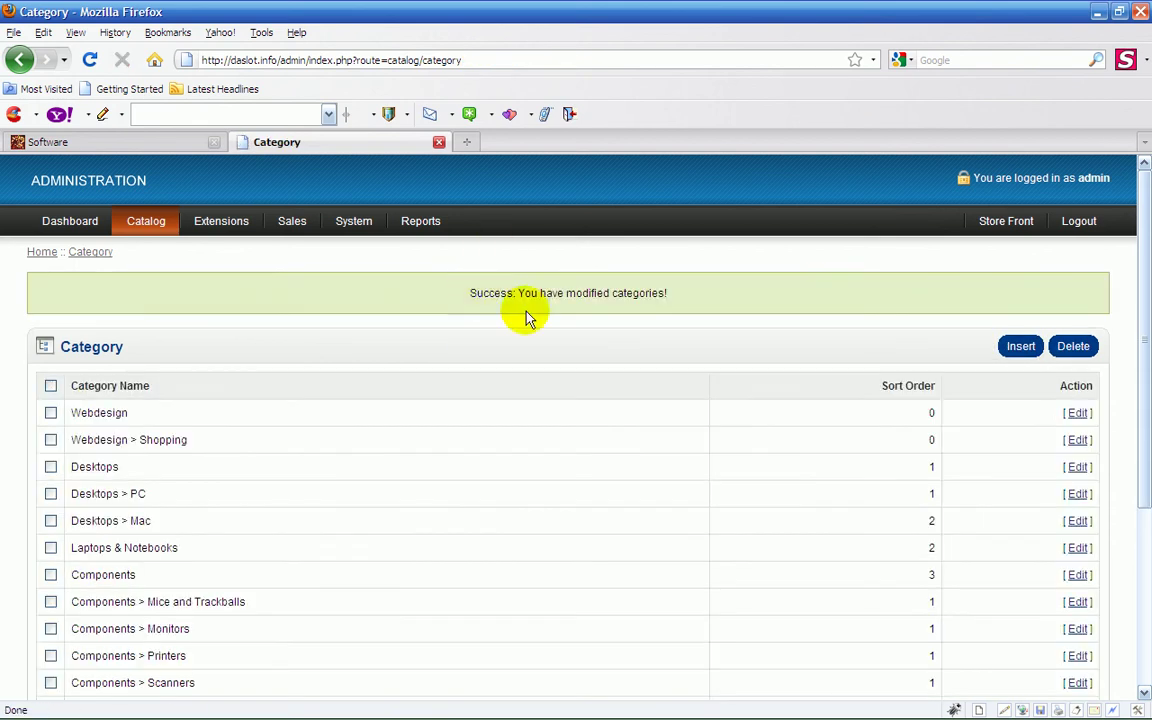
click(103, 142)
Reload the Webdesign page and open its Shopping subcategory twice to confirm it is listed.
click(200, 371)
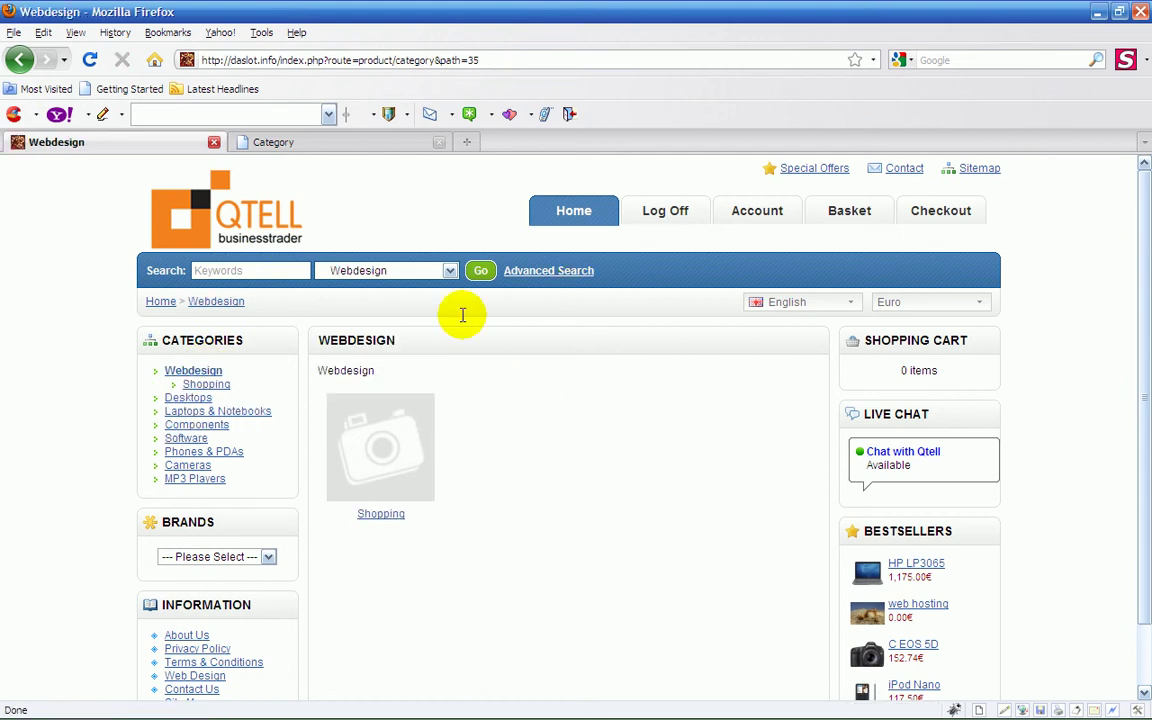
click(89, 60)
click(214, 388)
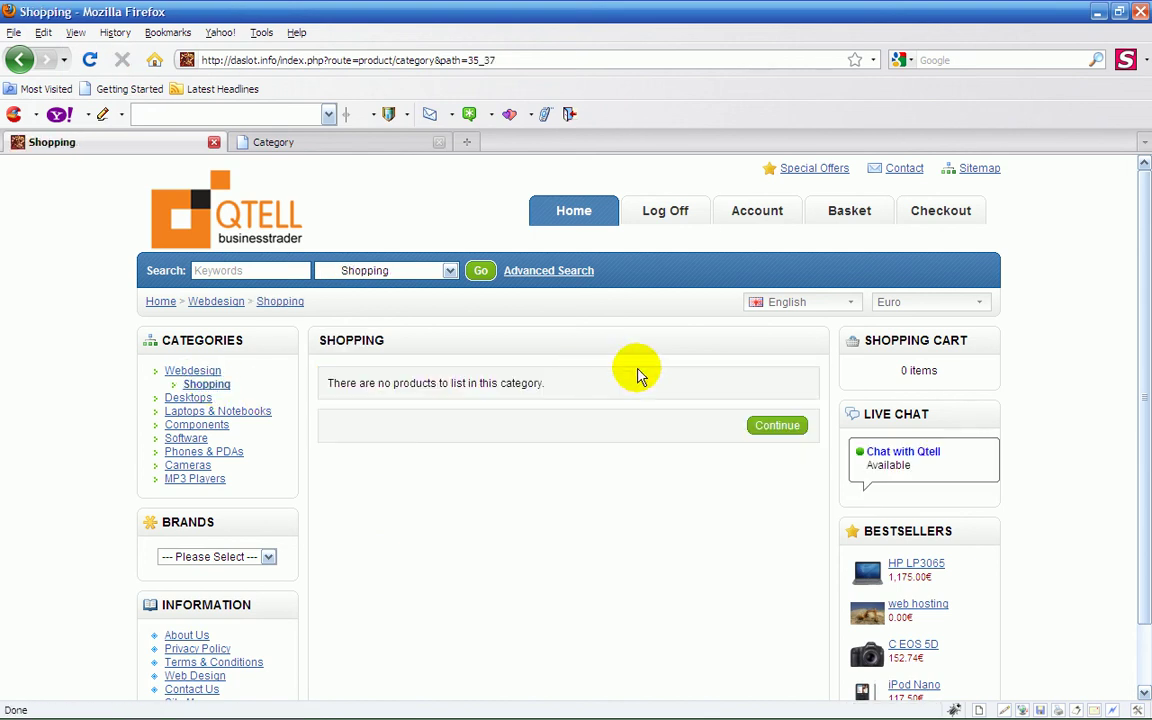
click(182, 372)
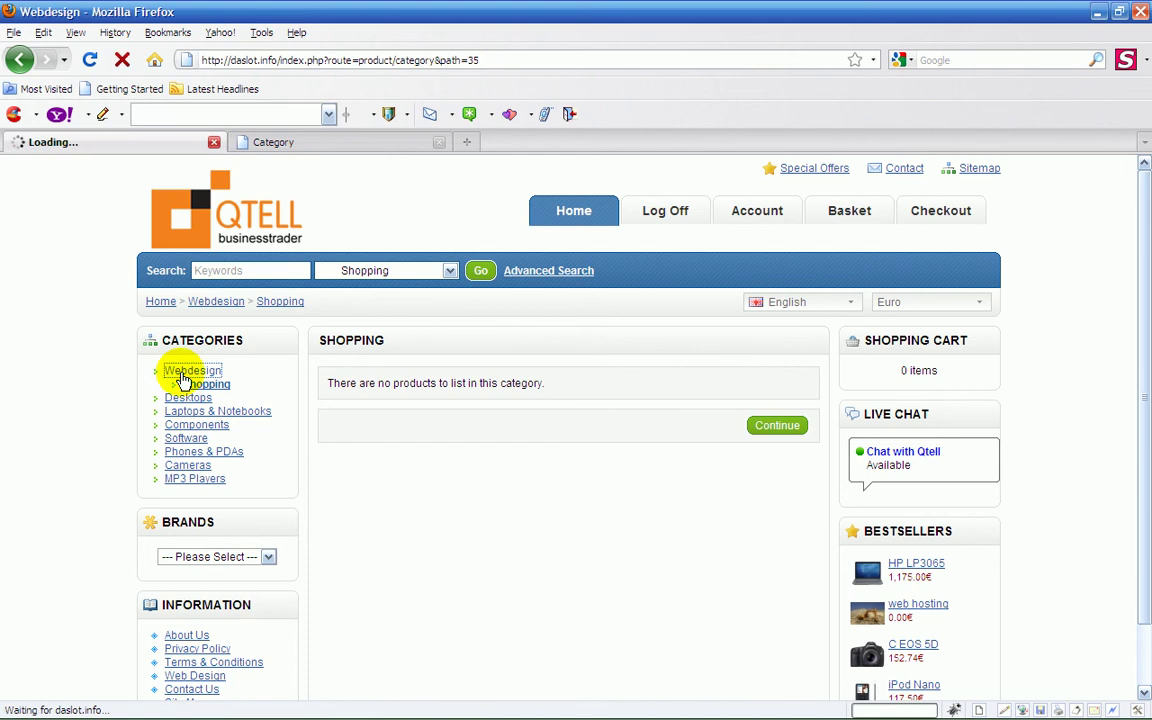
click(379, 513)
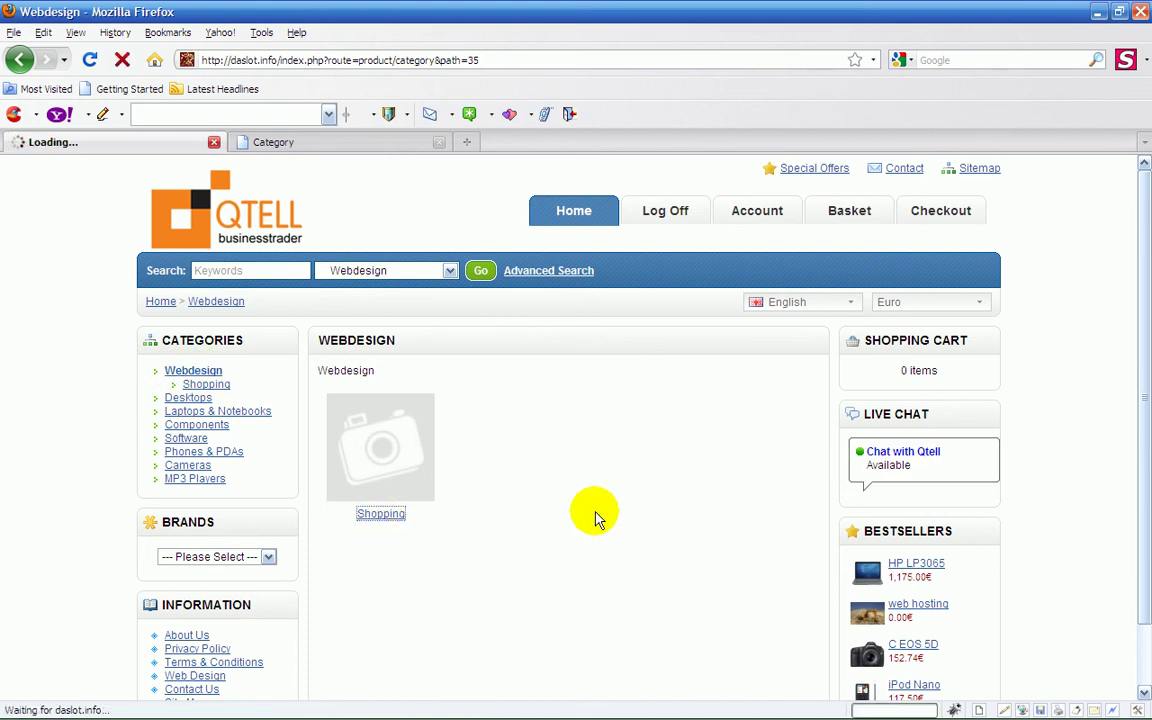
click(193, 371)
click(163, 301)
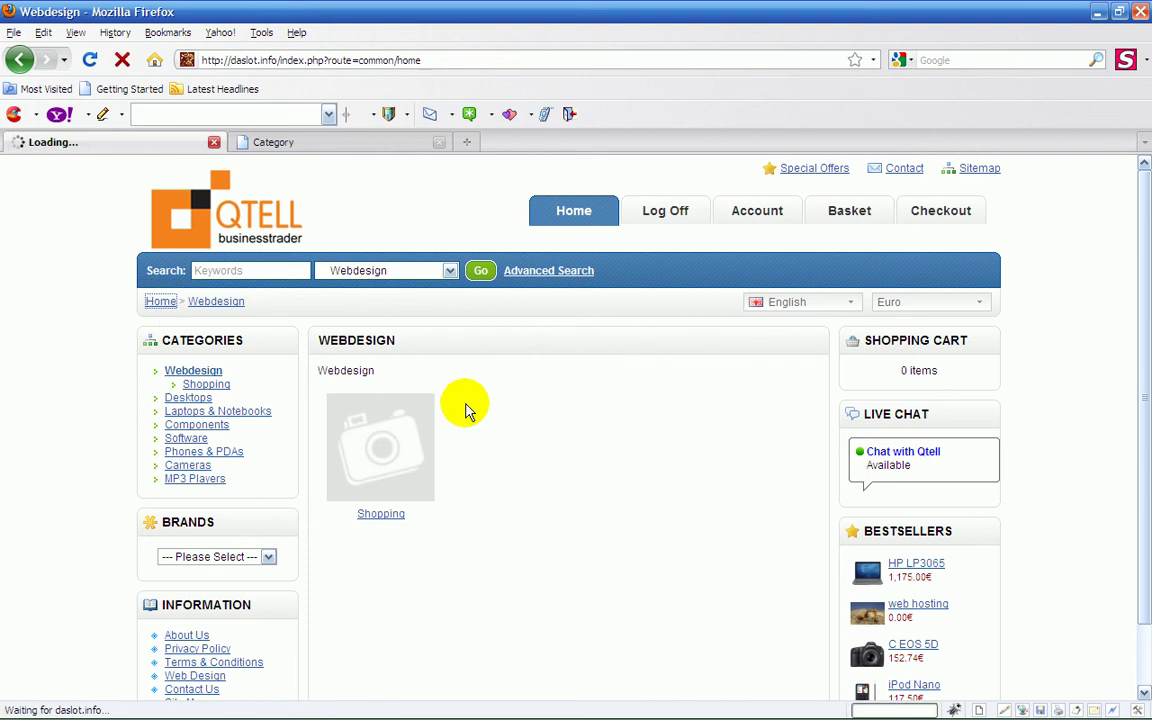
From the home page, open Webdesign again and then the Desktops category page.
scroll(712, 334, down, 2)
scroll(704, 333, up, 2)
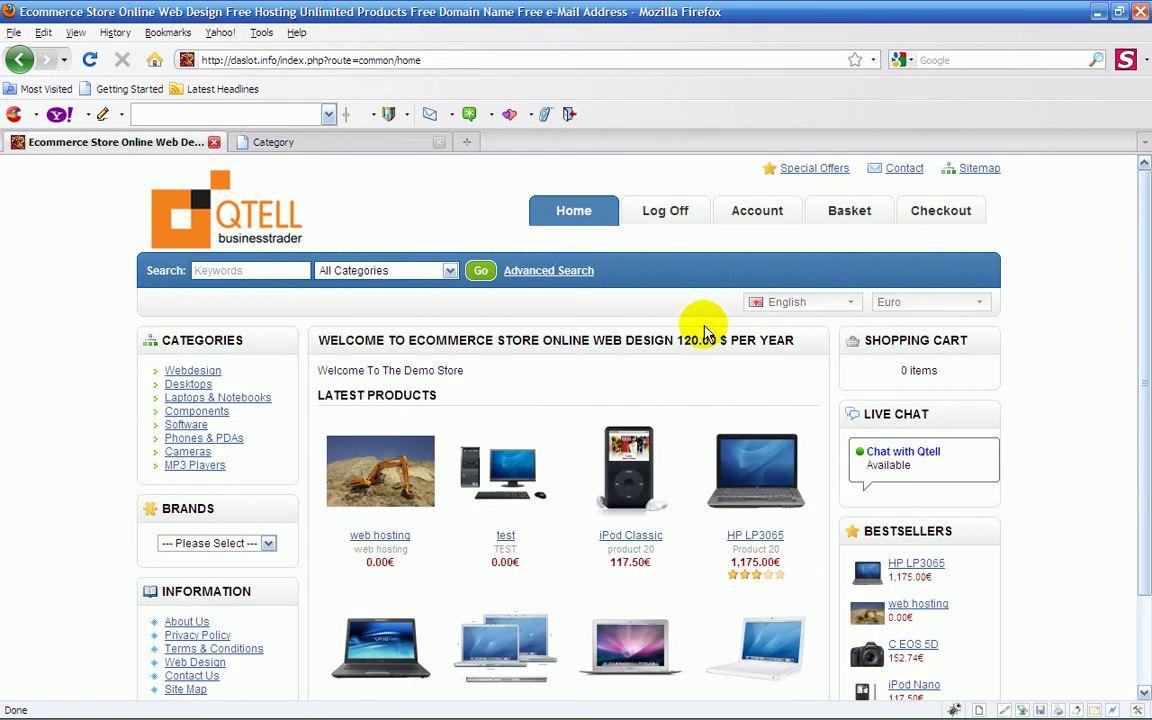
click(172, 372)
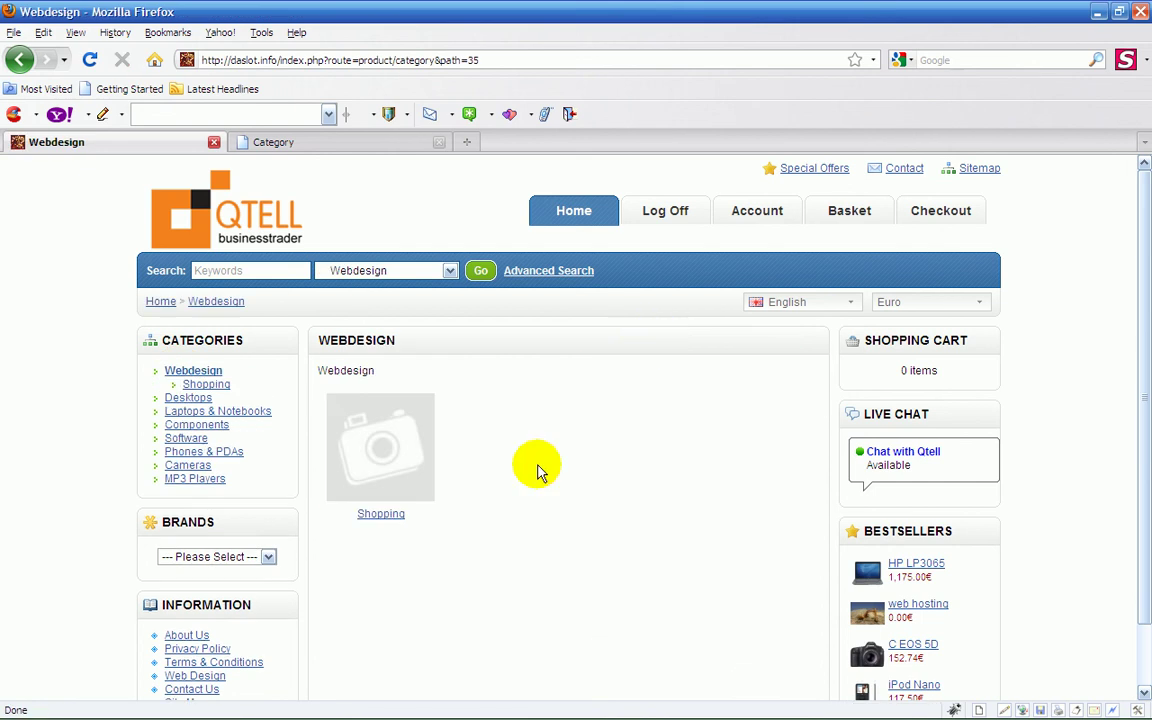
click(186, 398)
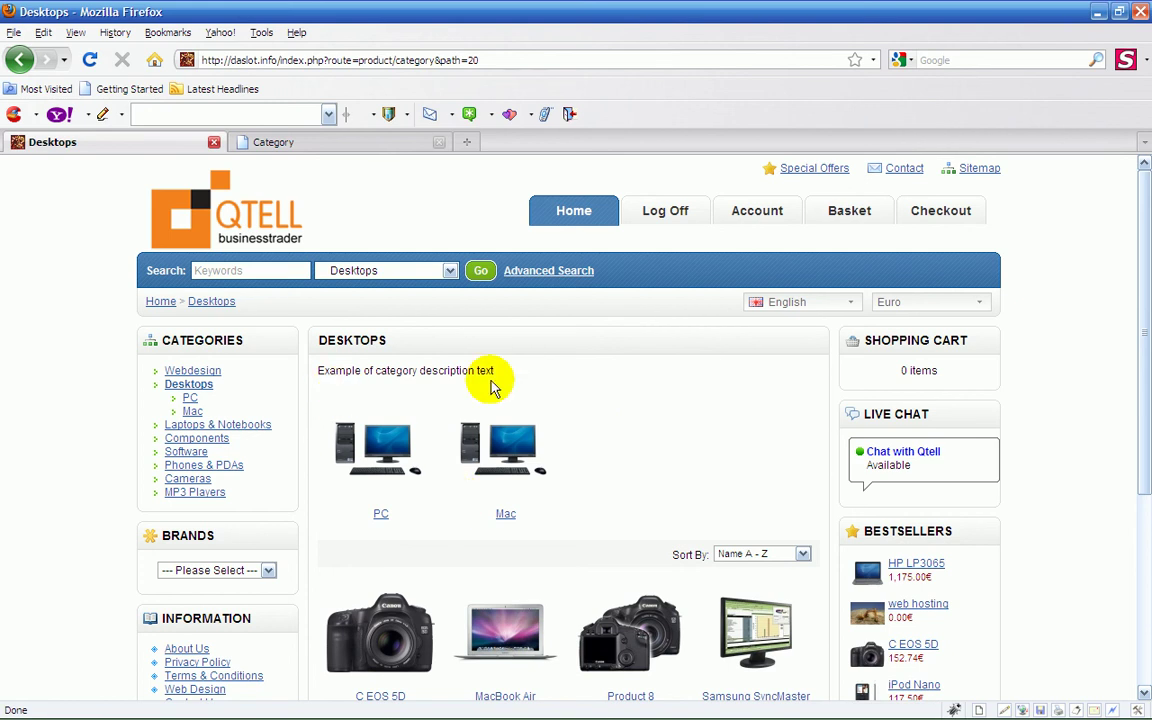
Open the Desktops > PC subcategory's edit form in the admin and scroll through its settings.
click(300, 145)
scroll(430, 300, down, 2)
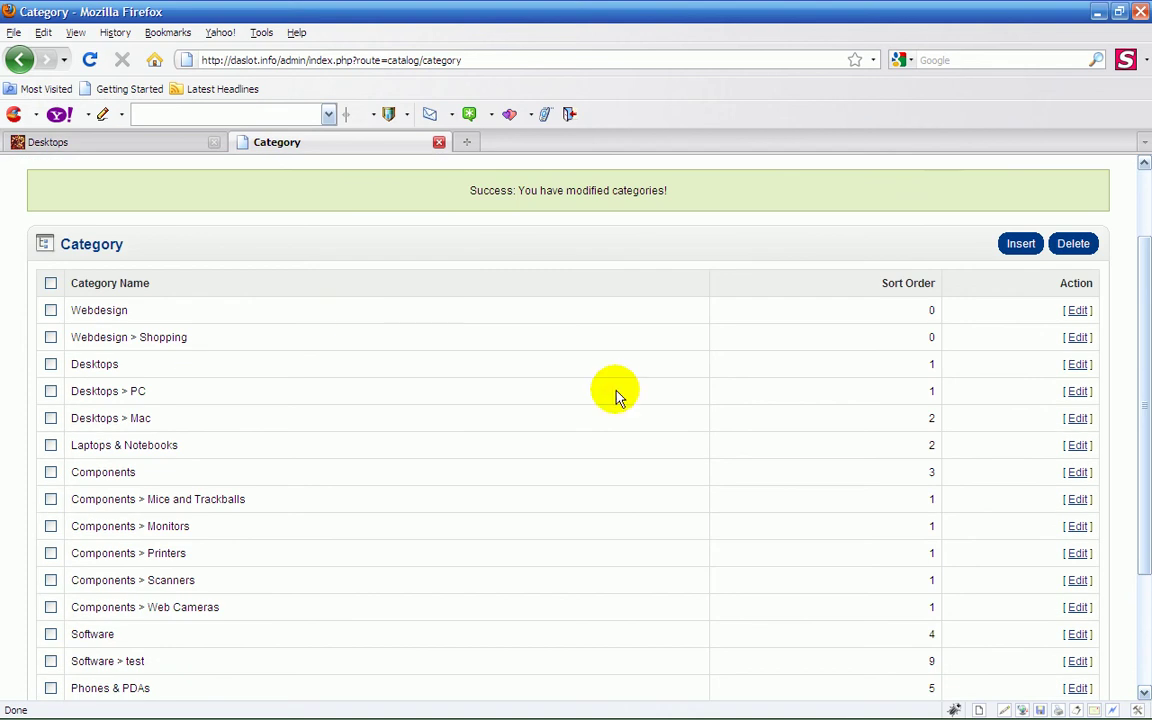
click(1078, 391)
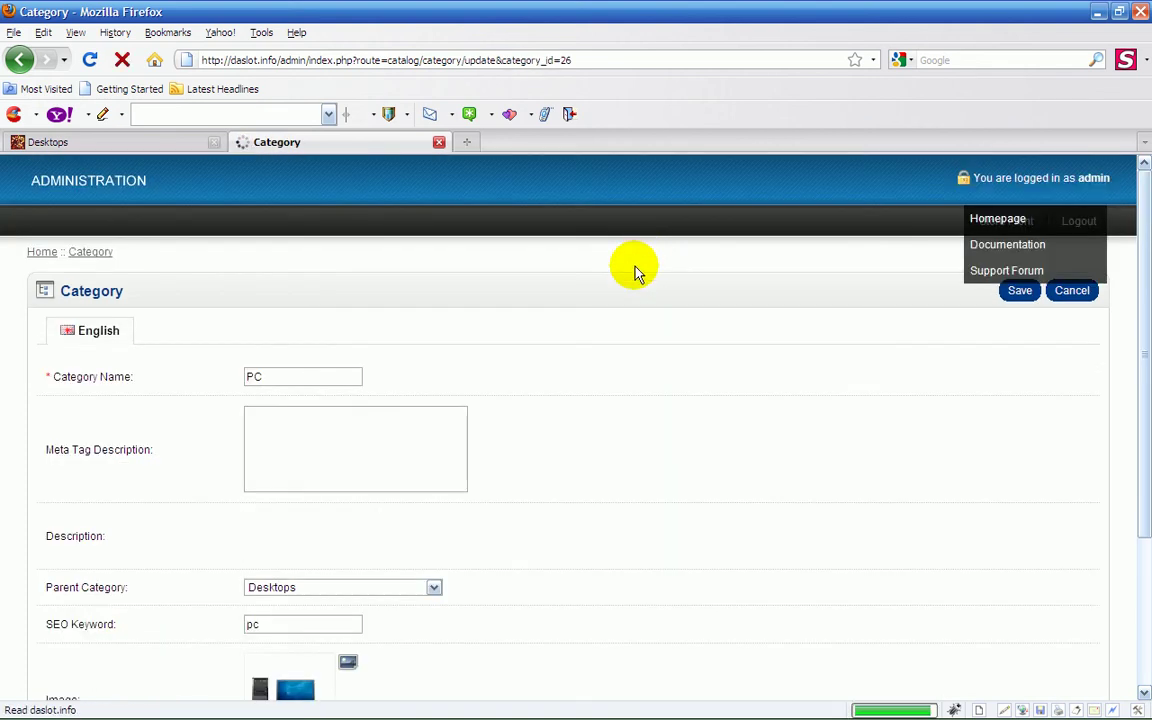
scroll(633, 270, down, 4)
scroll(633, 270, down, 3)
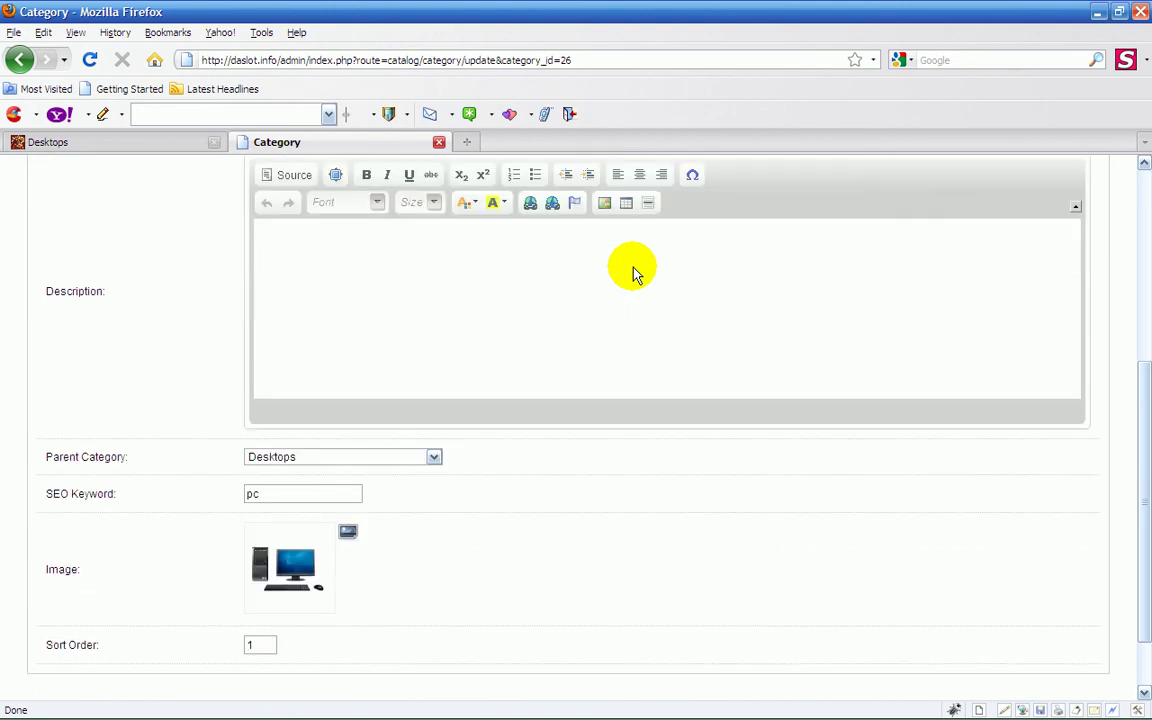
scroll(632, 266, up, 7)
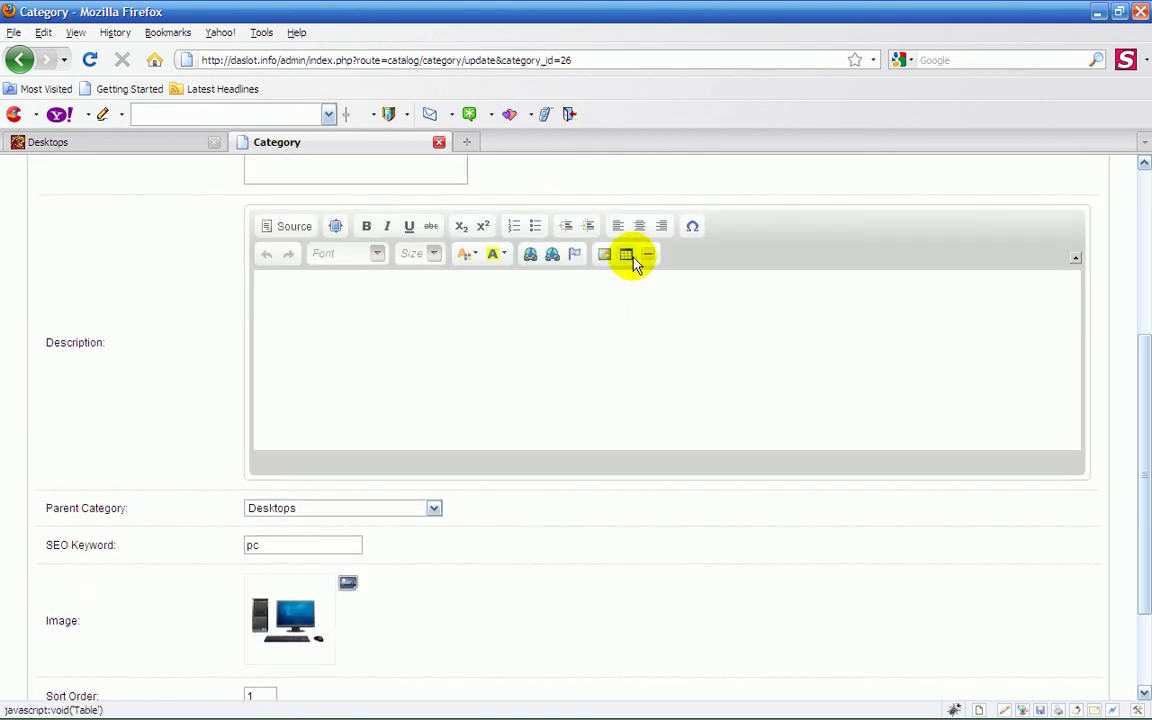
scroll(632, 262, down, 1)
scroll(632, 262, down, 5)
scroll(632, 262, up, 5)
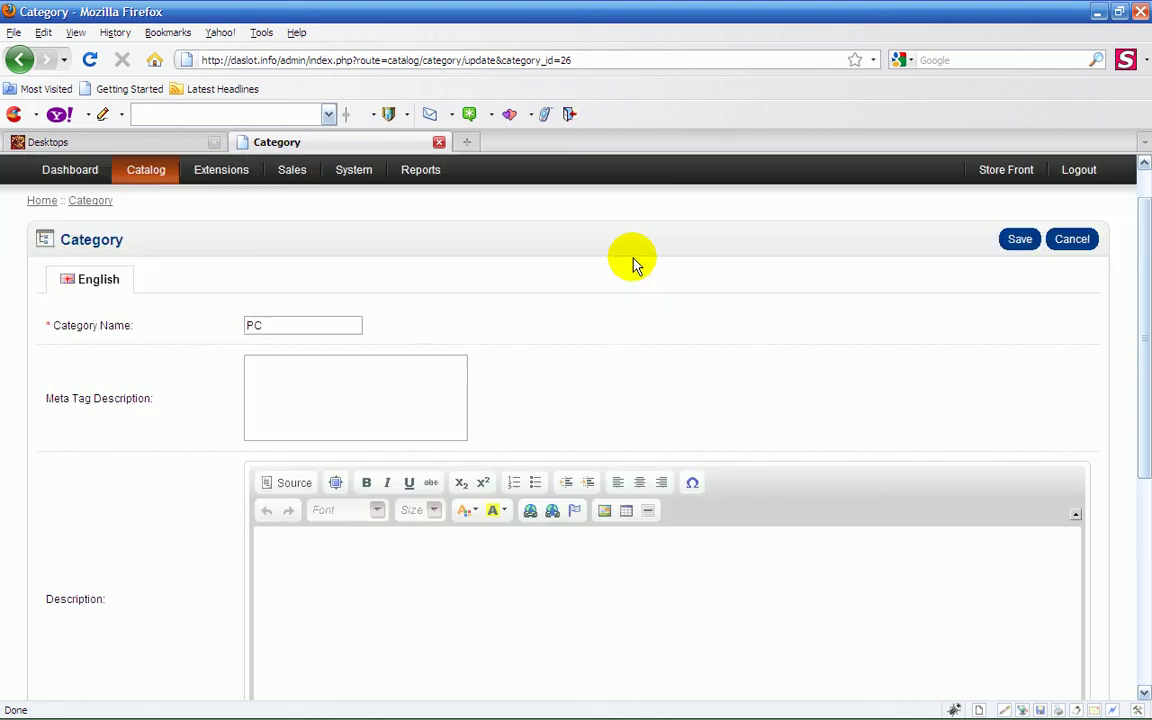
Go from the storefront Desktops page through Webdesign back to the home page's latest products.
click(112, 141)
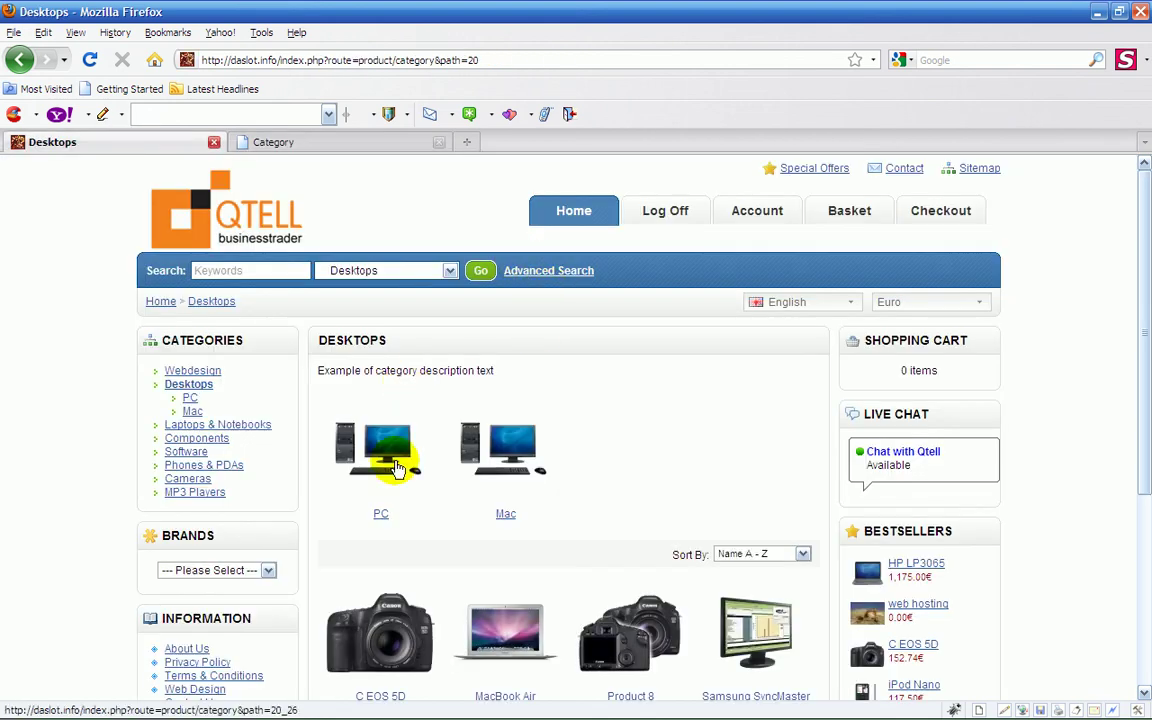
click(180, 371)
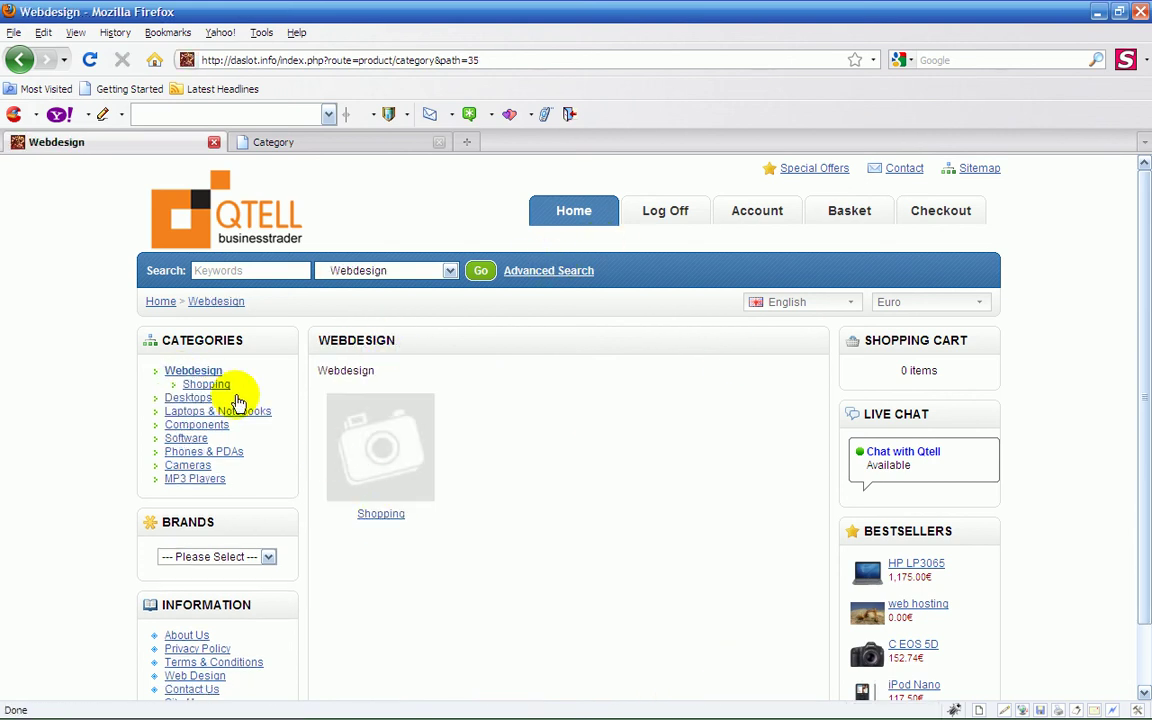
click(155, 303)
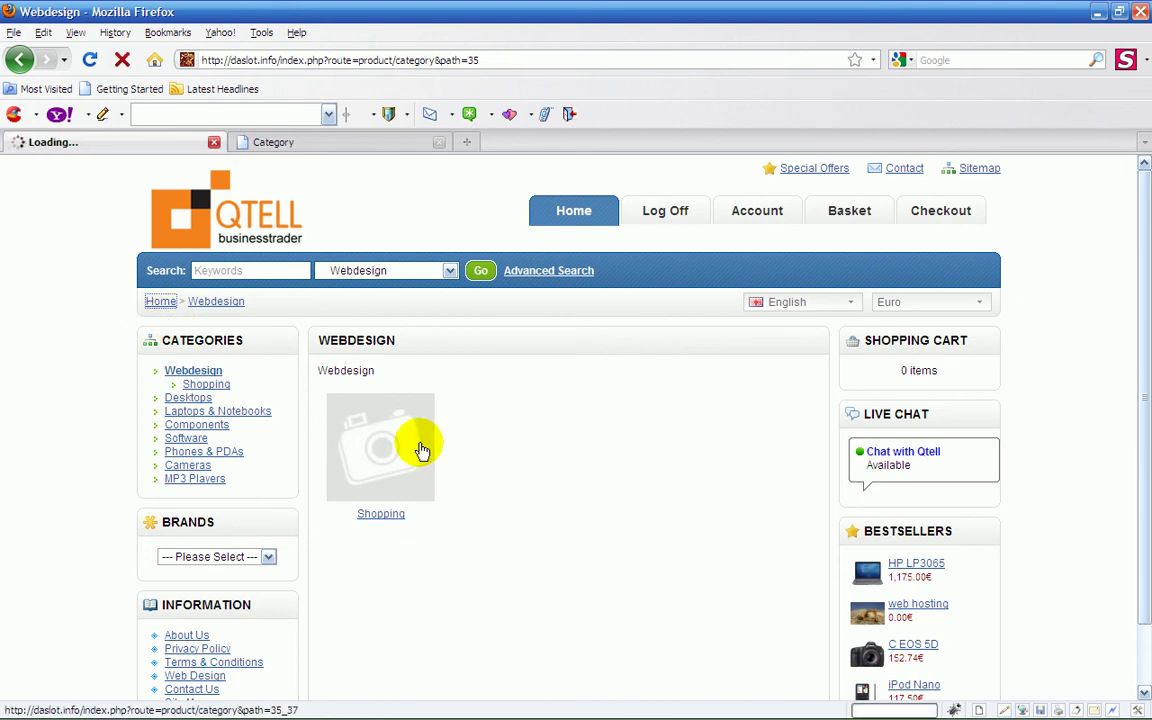
scroll(597, 355, down, 2)
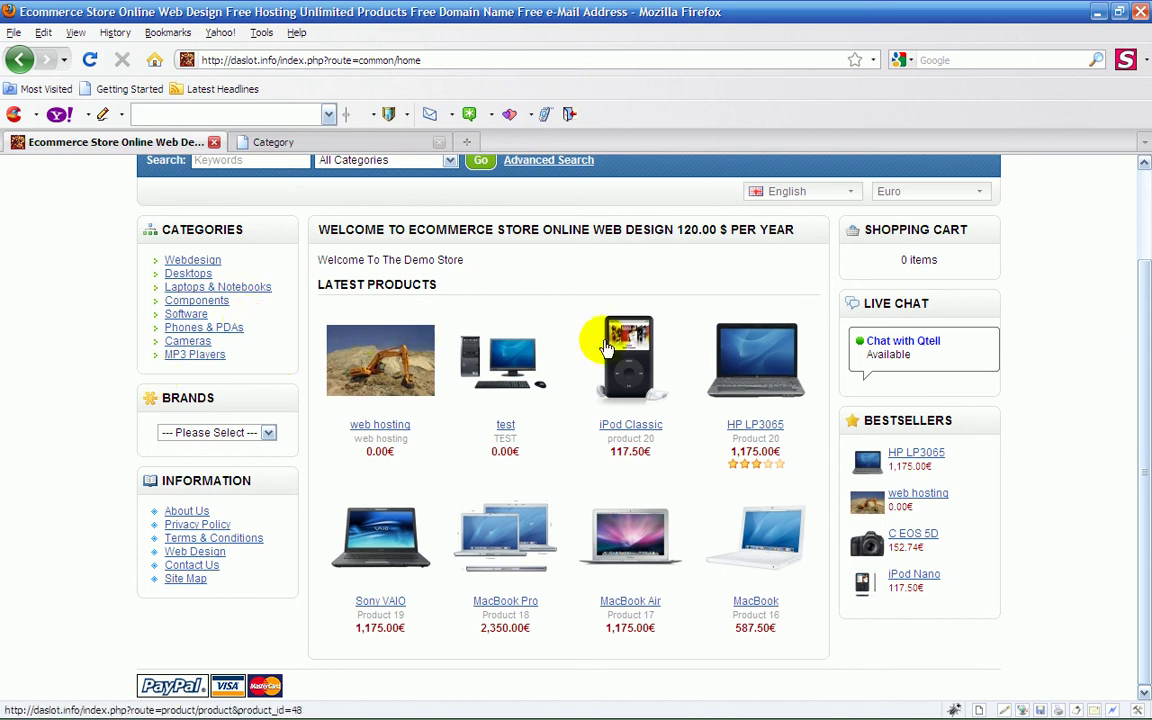
Open the HP LP3065 product page and show its additional images.
click(752, 353)
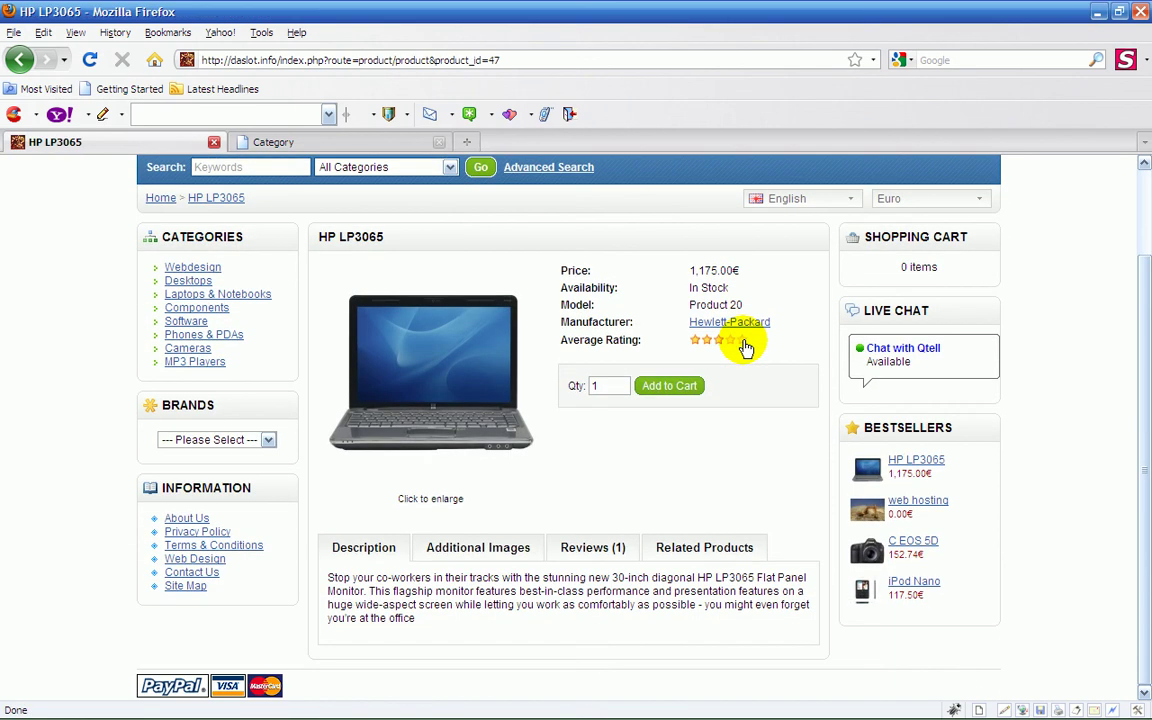
click(452, 544)
scroll(620, 520, down, 1)
scroll(620, 520, down, 1)
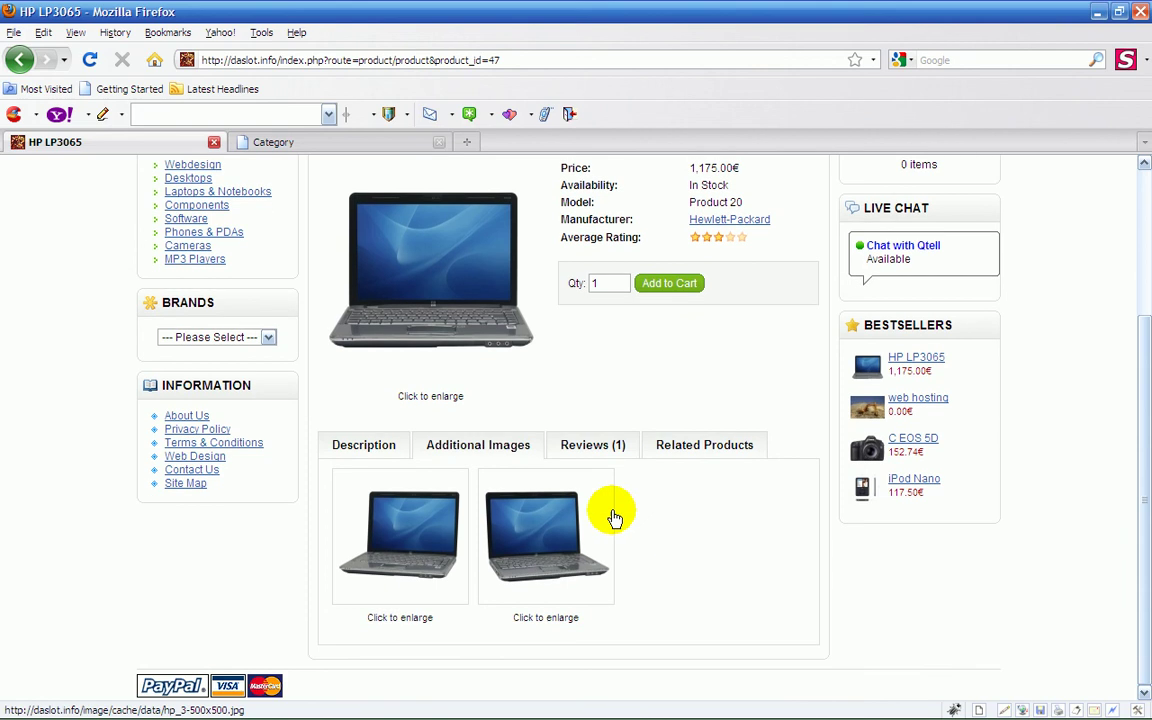
Enlarge the second additional image, then close the enlarged view.
click(546, 545)
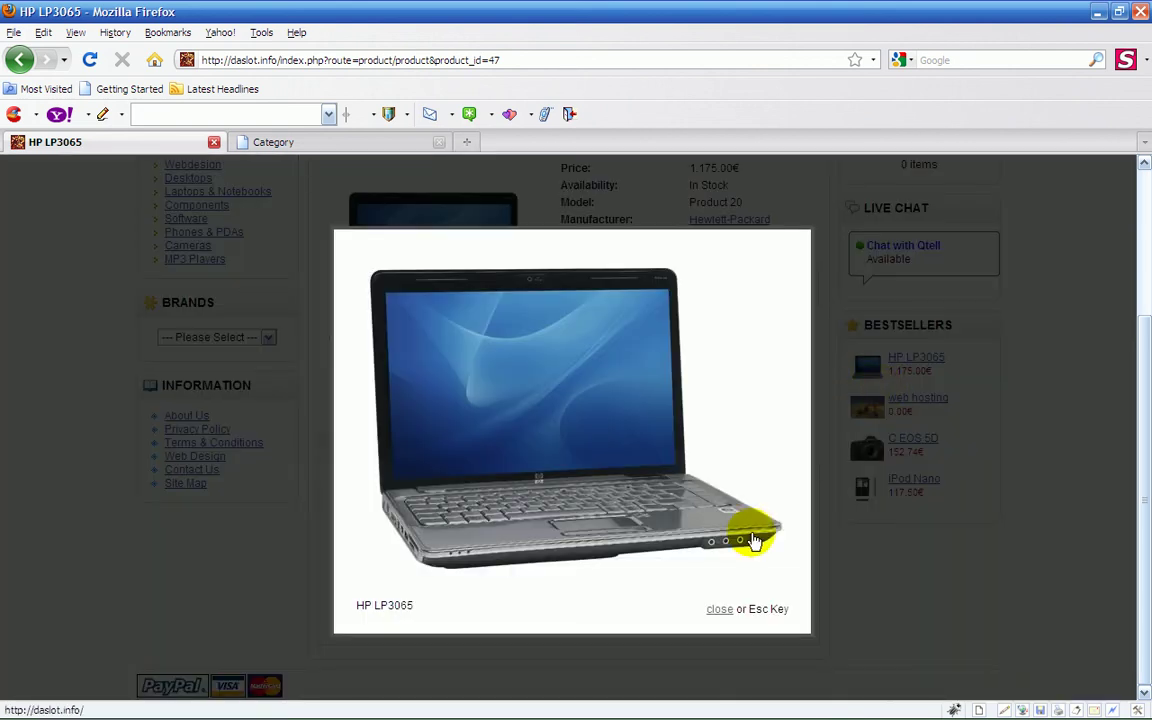
click(715, 610)
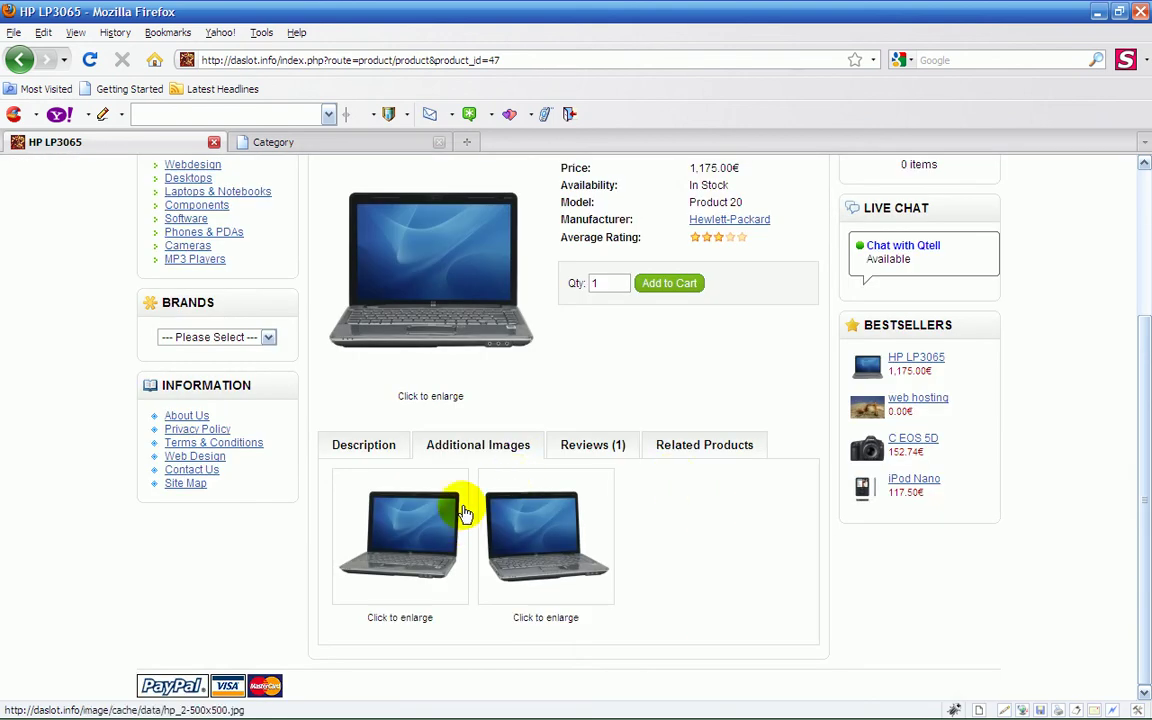
scroll(463, 501, up, 3)
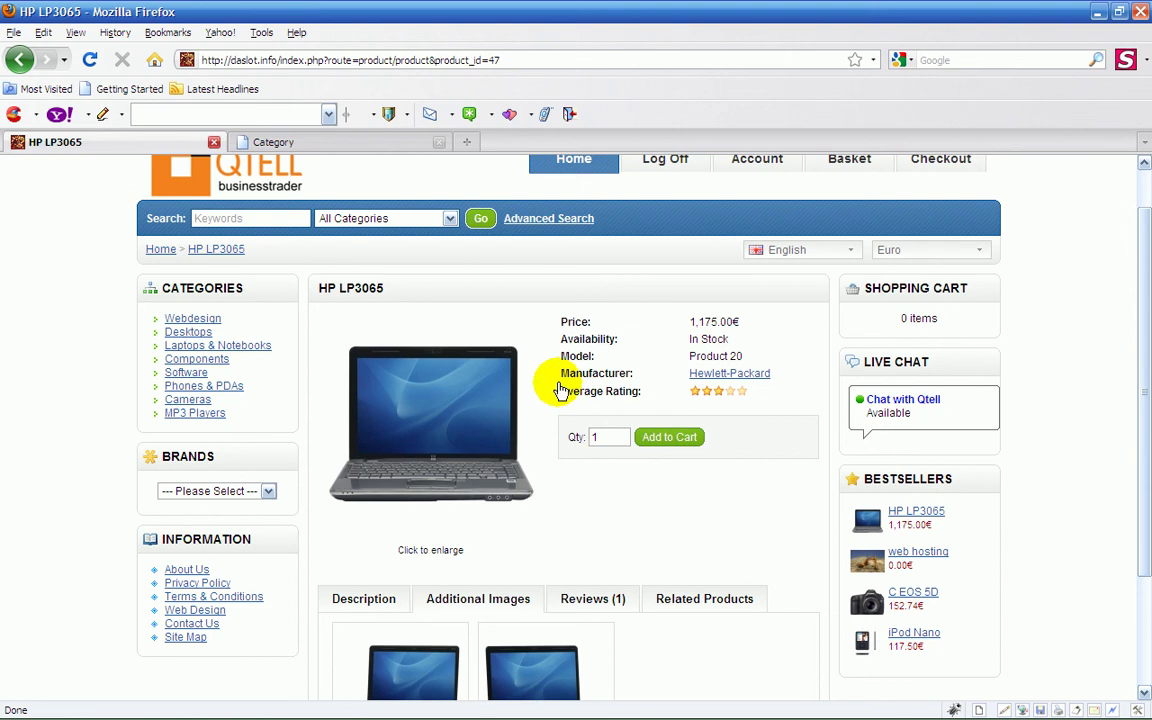